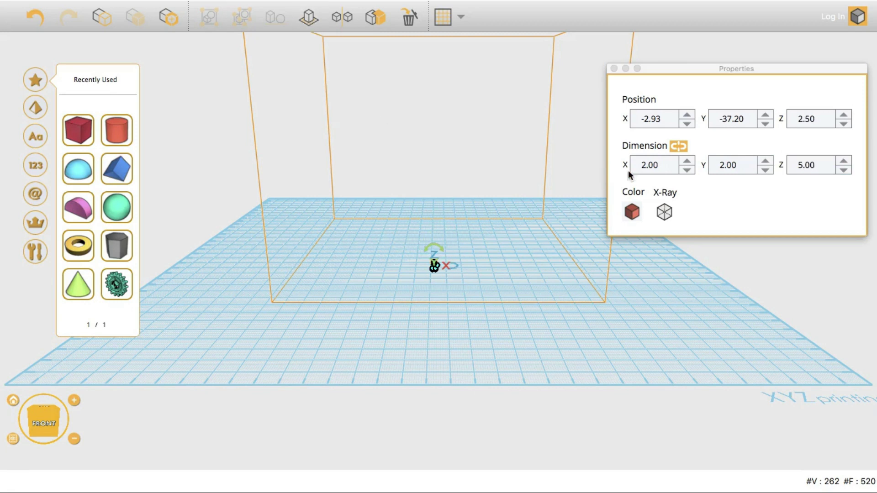
- Move the small cylinder to the centre of the workplane by setting its X and Y positions to 0
click(662, 120)
text(0)
key(Tab)
text(0)
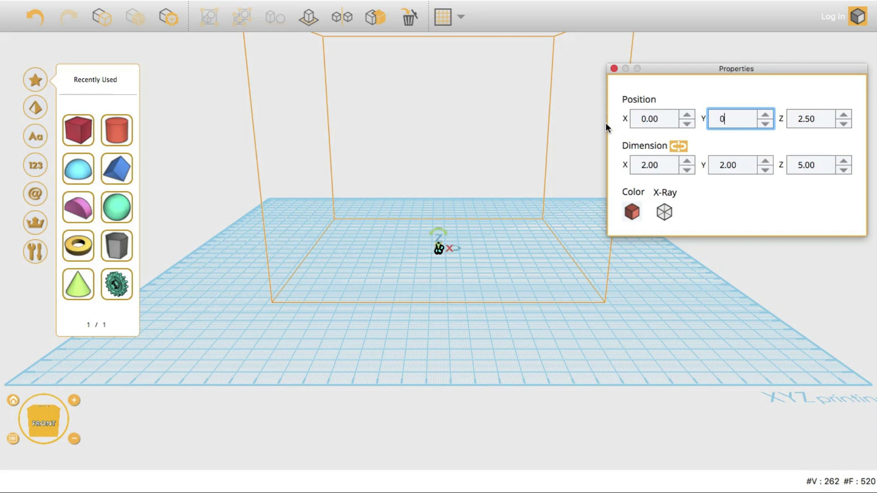
click(474, 265)
drag(448, 246, 452, 368)
scroll(455, 282, up, 5)
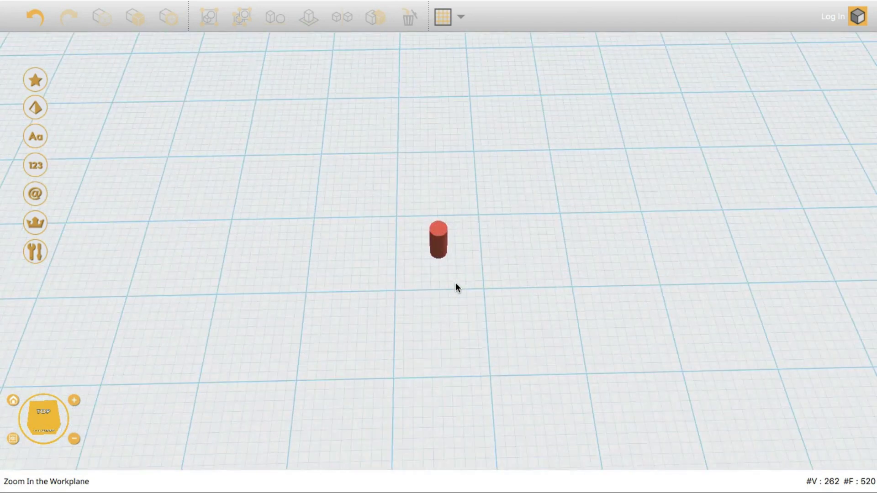
- Start an Object Array of the small cylinder using the Array Copy Circle type
click(447, 246)
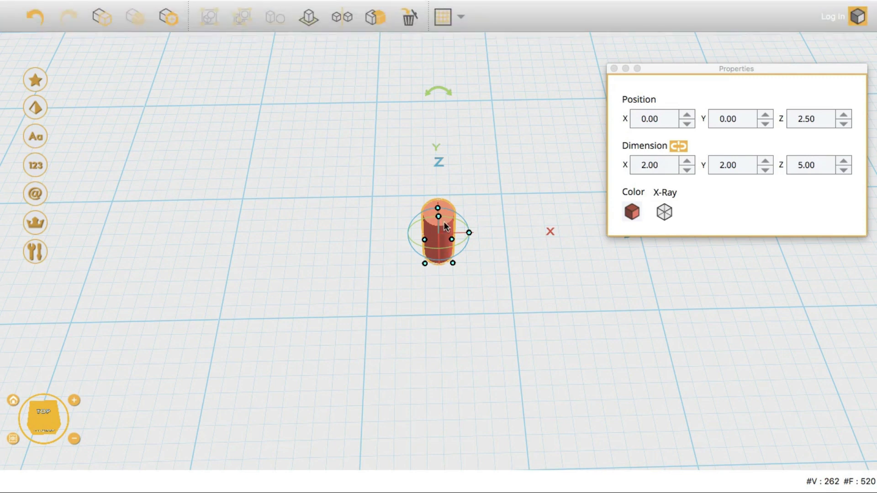
click(488, 233)
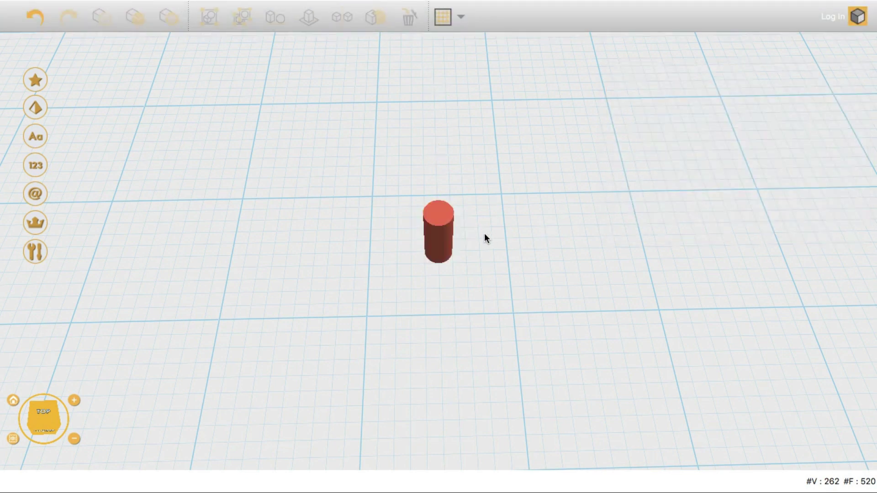
click(436, 229)
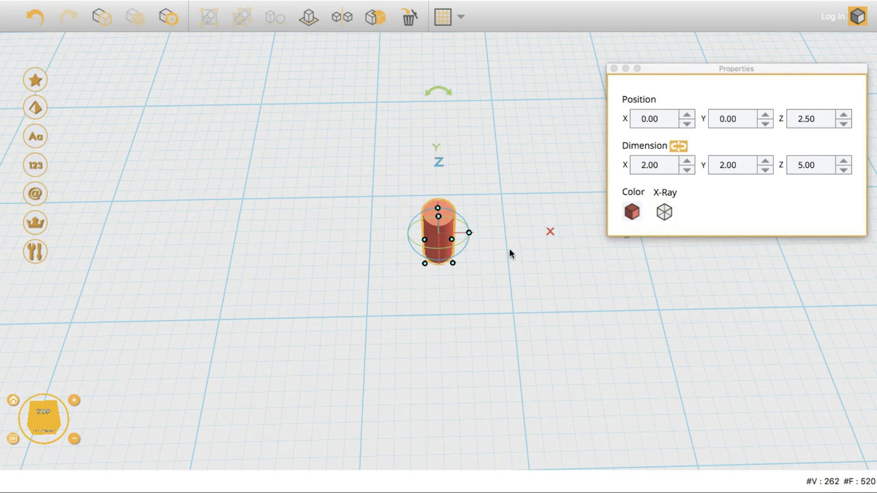
click(508, 248)
click(447, 230)
mouse_move(258, 2)
click(201, 6)
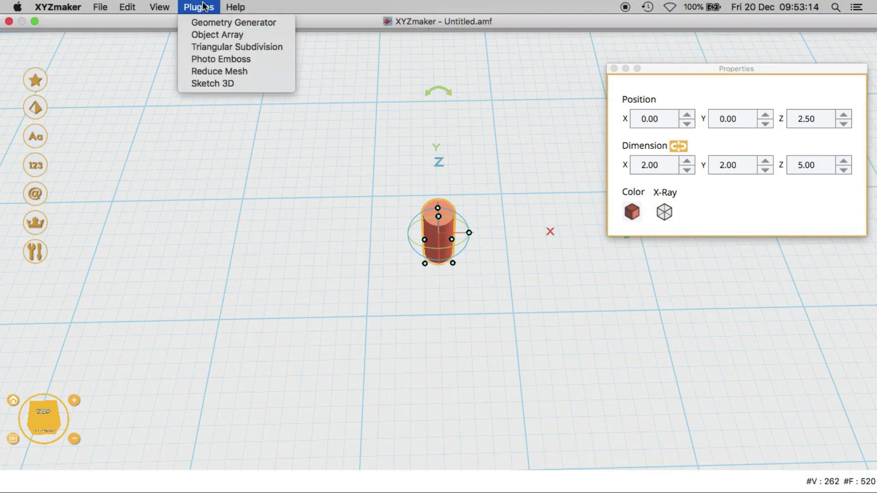
click(216, 37)
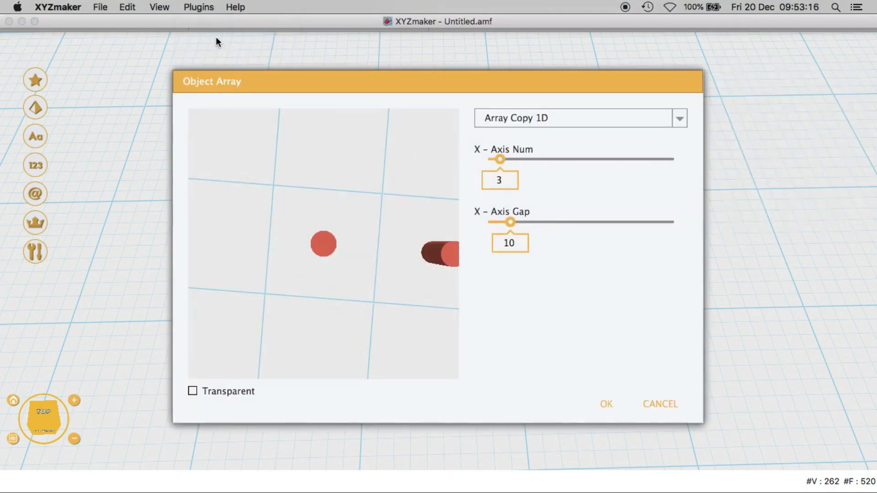
click(668, 117)
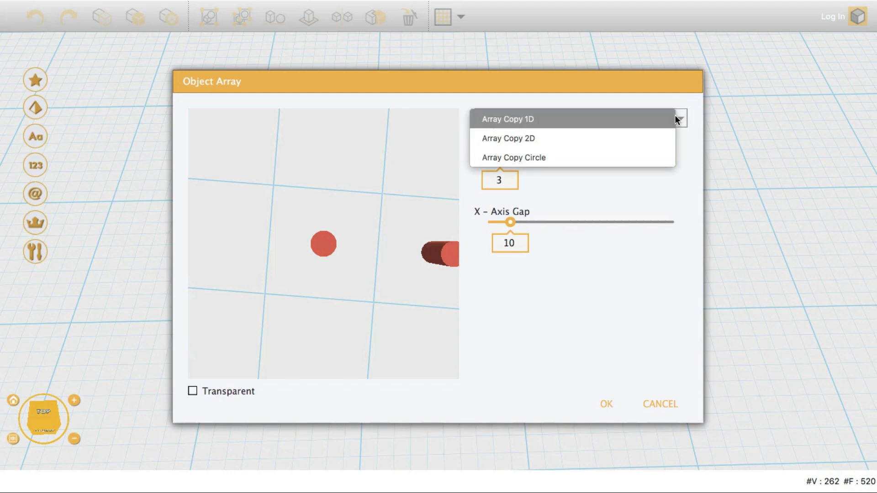
click(622, 159)
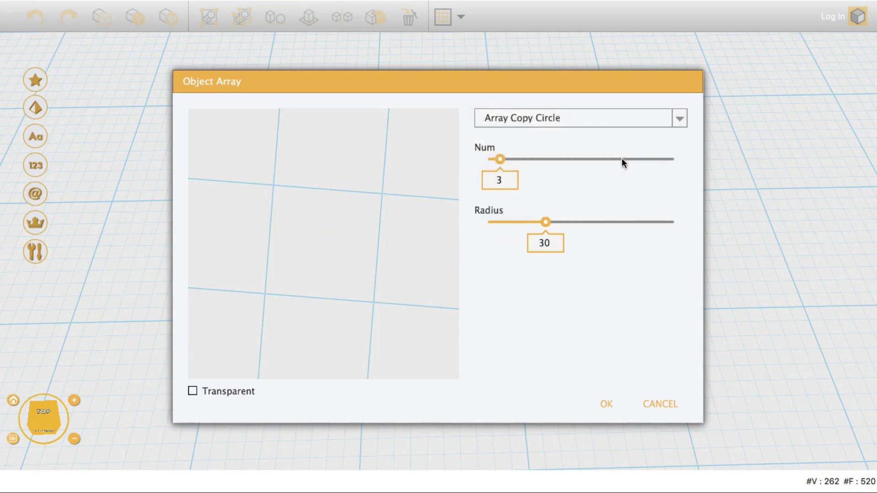
- Create the circular array with 10 copies and a radius of 3
drag(500, 159, 507, 160)
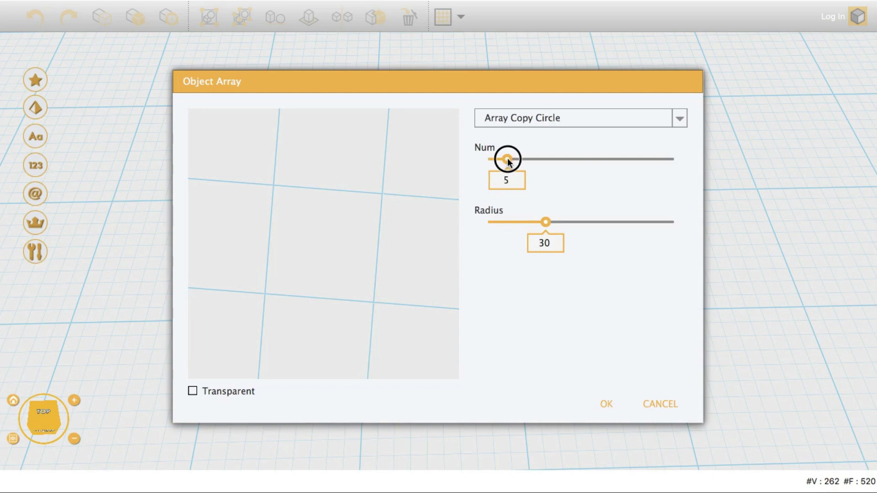
click(509, 183)
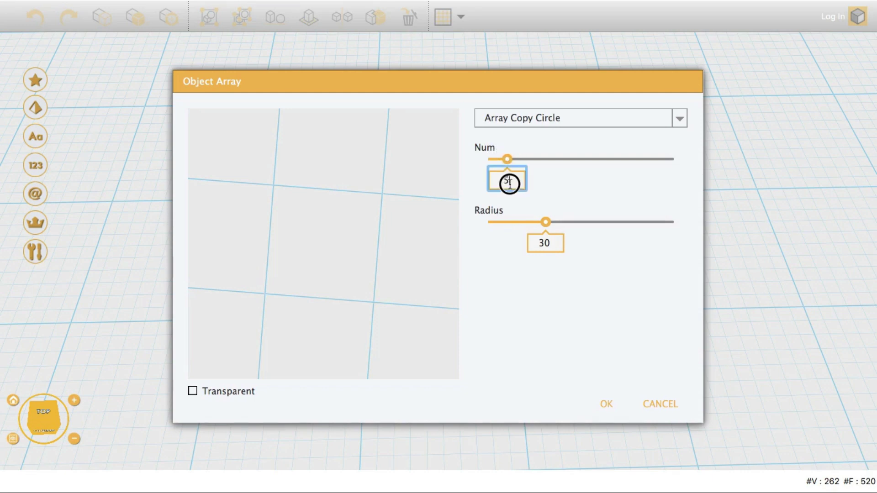
drag(507, 159, 524, 160)
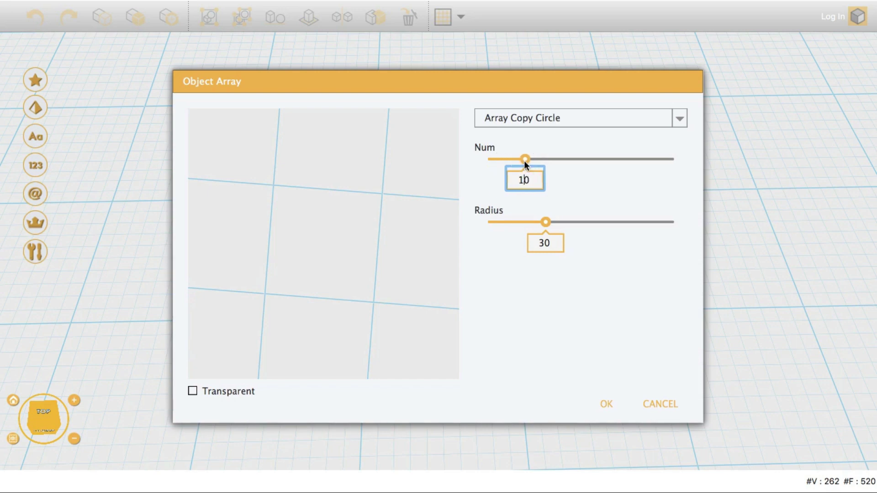
click(524, 181)
drag(546, 222, 498, 225)
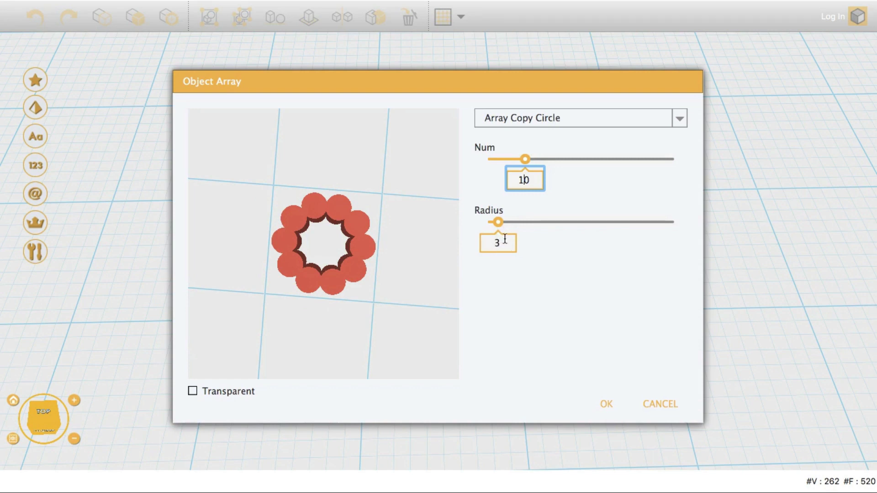
click(606, 404)
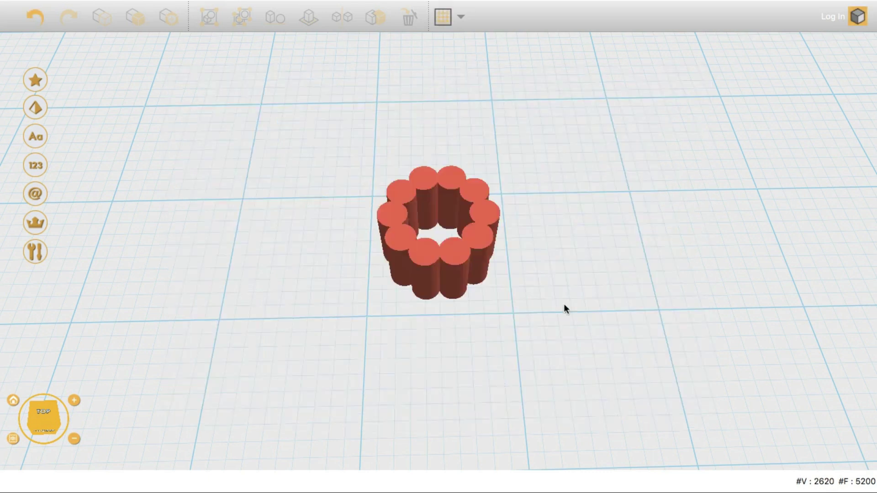
- Group every second cylinder of the ring, five in total, into one object
right_drag(542, 285, 547, 342)
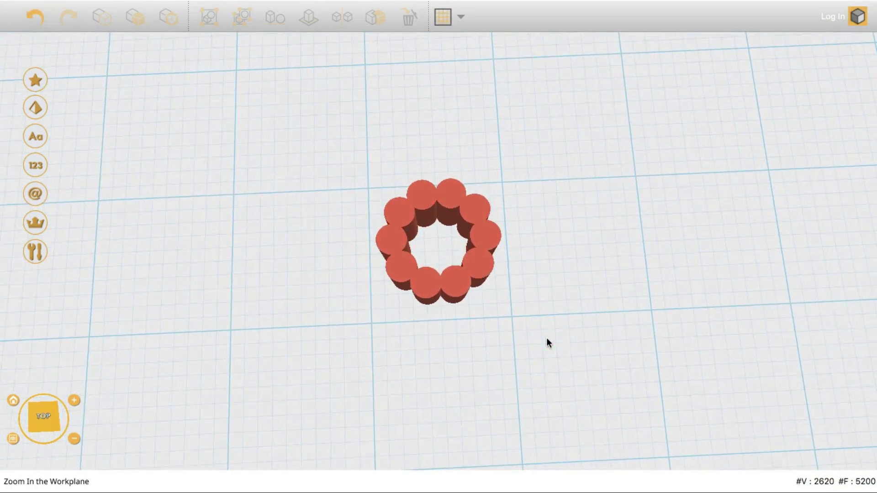
click(487, 264)
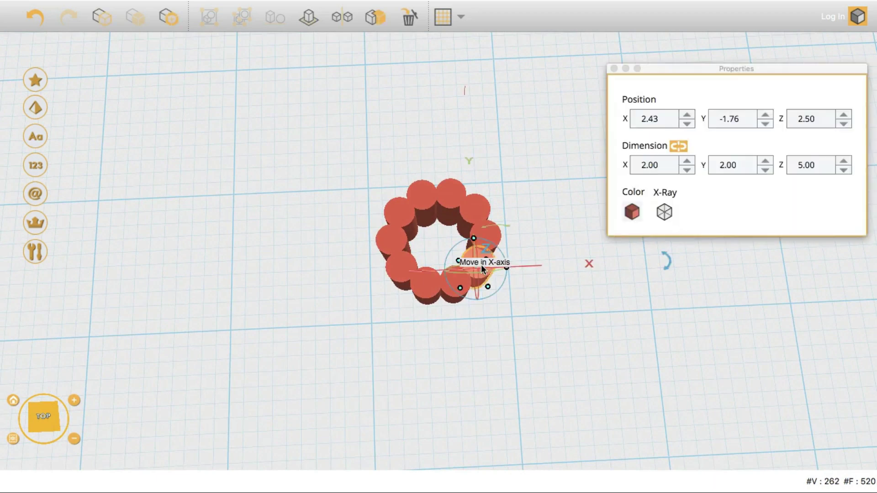
shift+click(475, 211)
shift+click(424, 199)
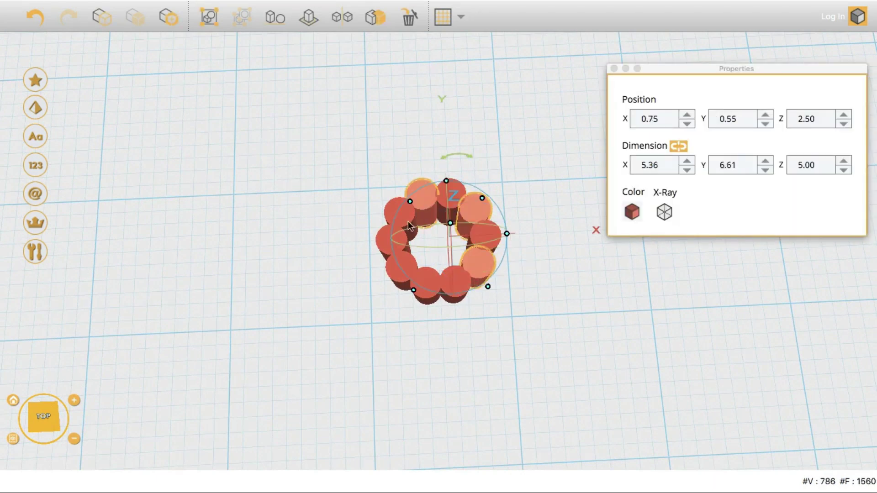
shift+click(399, 242)
shift+click(431, 293)
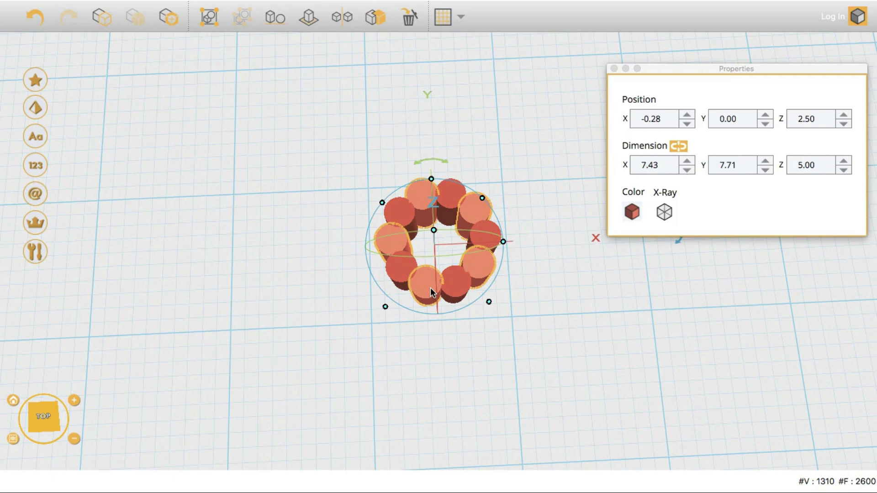
key(super+g)
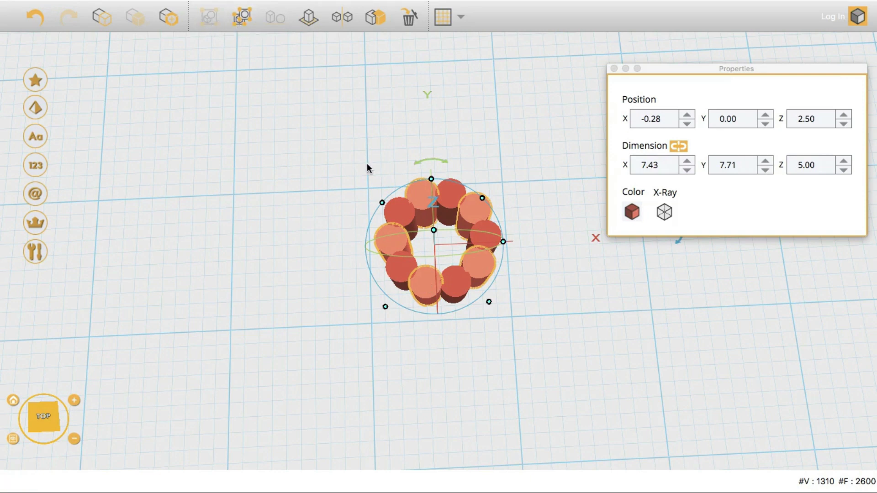
- Change the colour of the grouped five cylinders to black
click(632, 214)
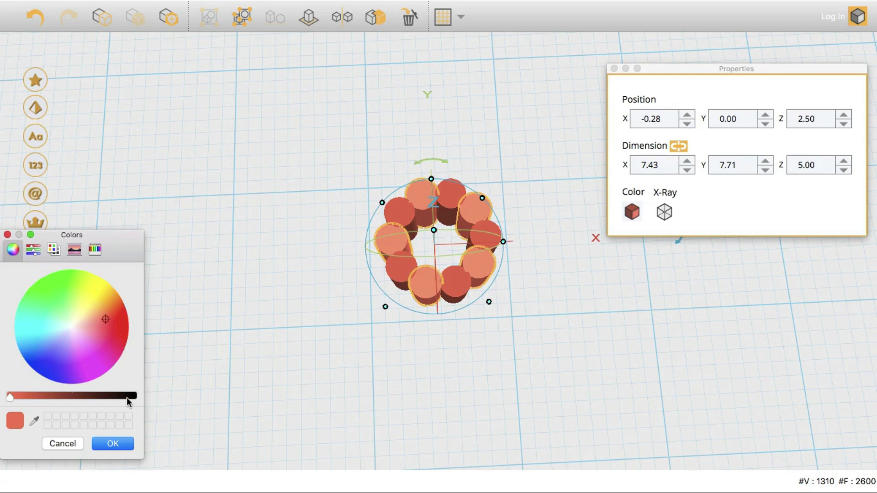
drag(129, 401, 133, 397)
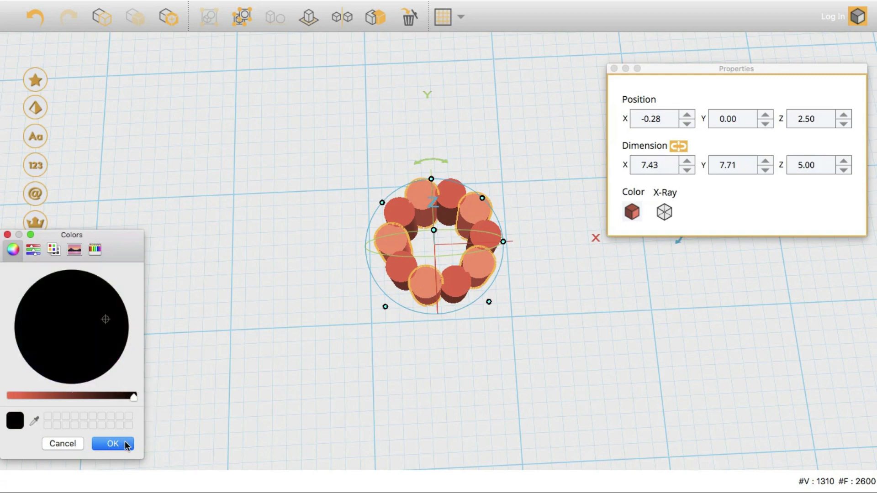
click(113, 444)
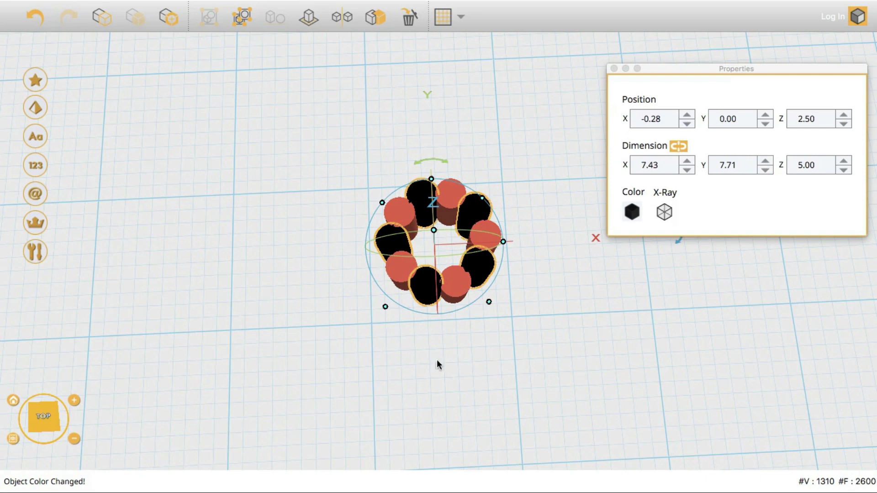
- Group the five remaining red cylinders of the ring into one object
click(457, 290)
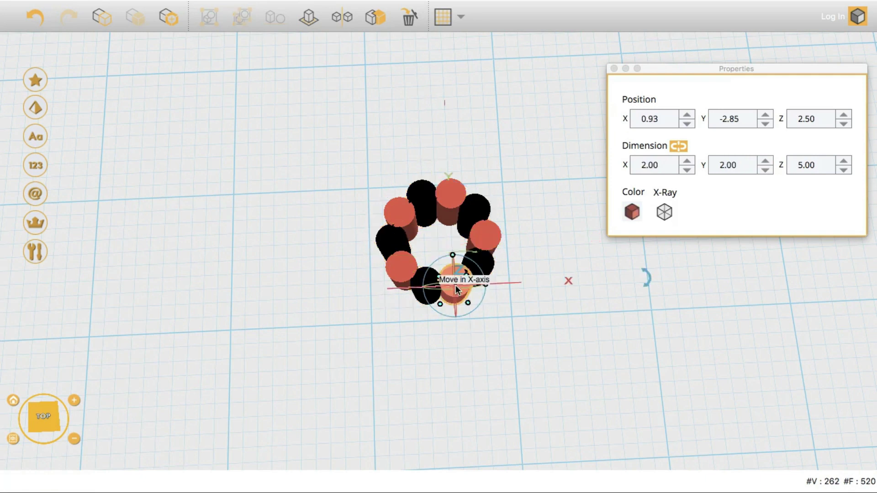
shift+click(486, 239)
shift+click(451, 201)
shift+click(398, 216)
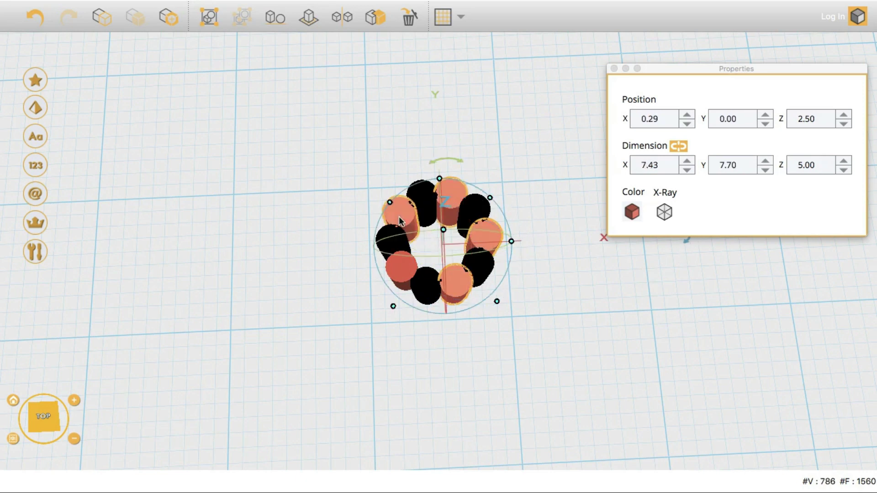
shift+click(401, 265)
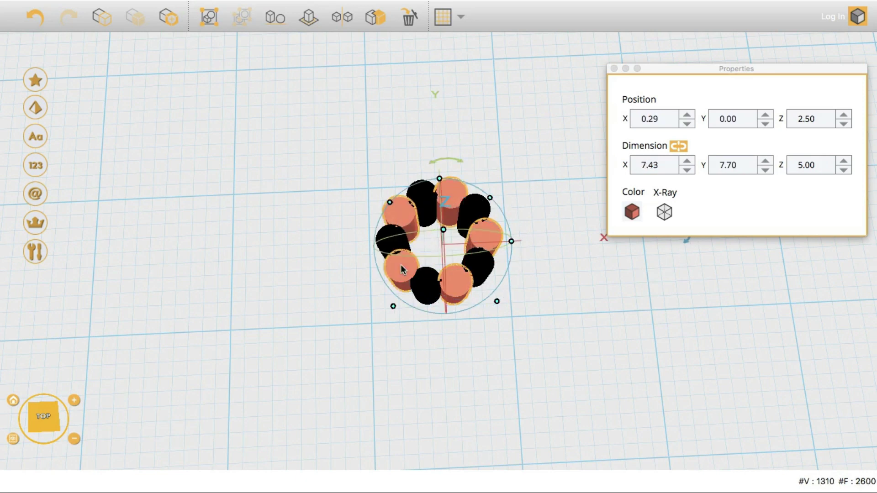
click(210, 20)
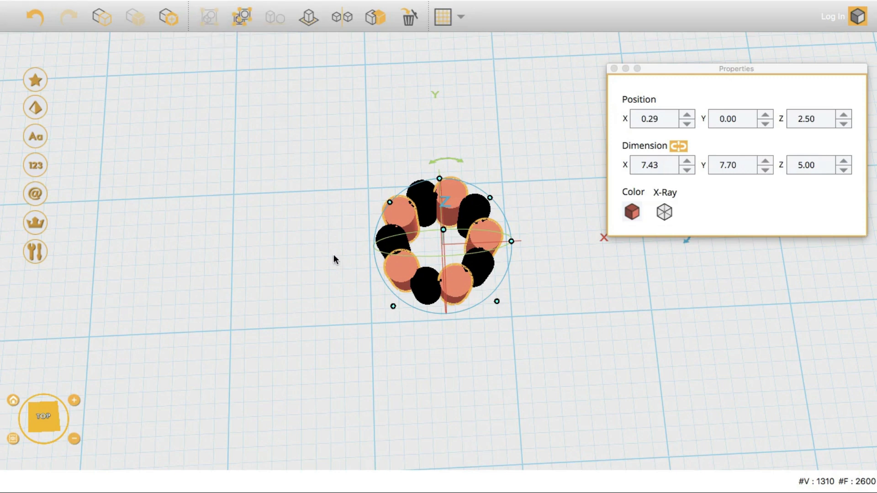
- Group the black and red cylinder sets together into a single ring object
click(512, 313)
drag(505, 303, 362, 166)
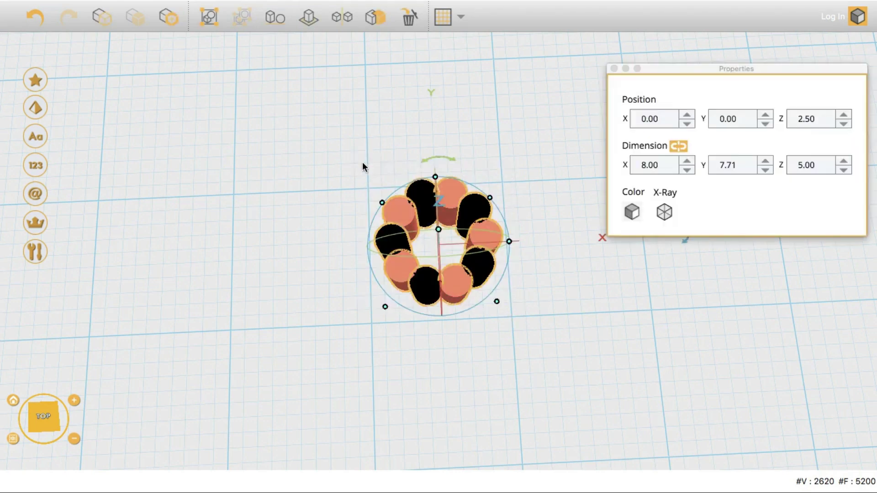
key(super+g)
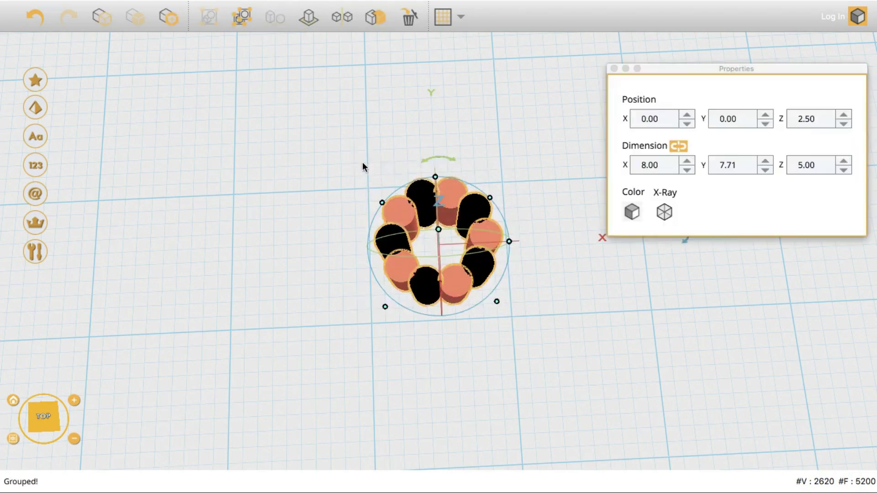
click(339, 208)
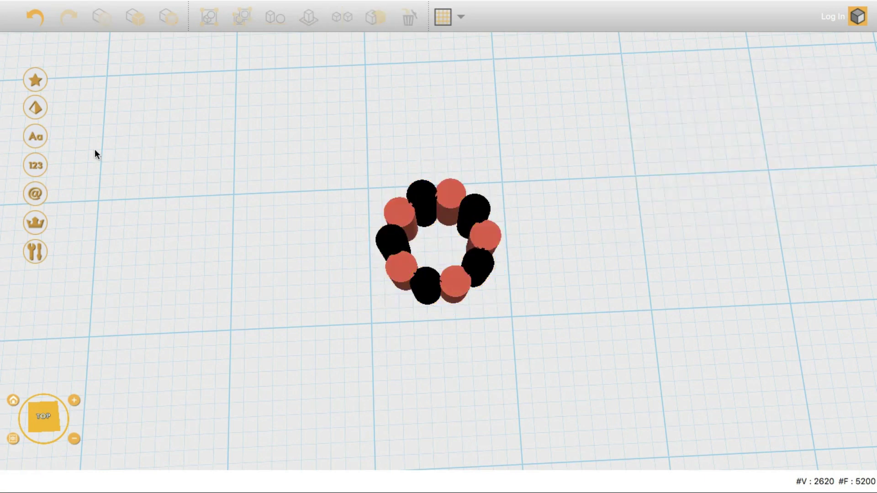
- Add a new cylinder near the ring, size it 4 × 4 × 5, and land it on the workplane
click(36, 108)
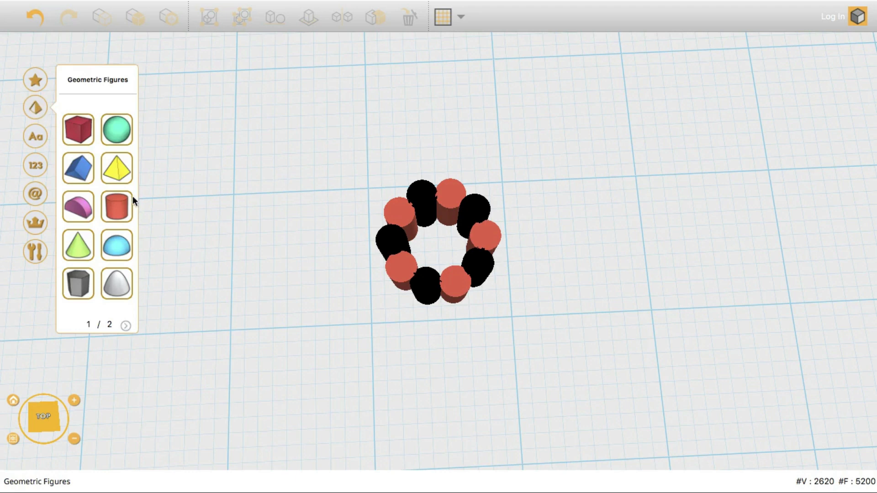
drag(122, 202, 402, 250)
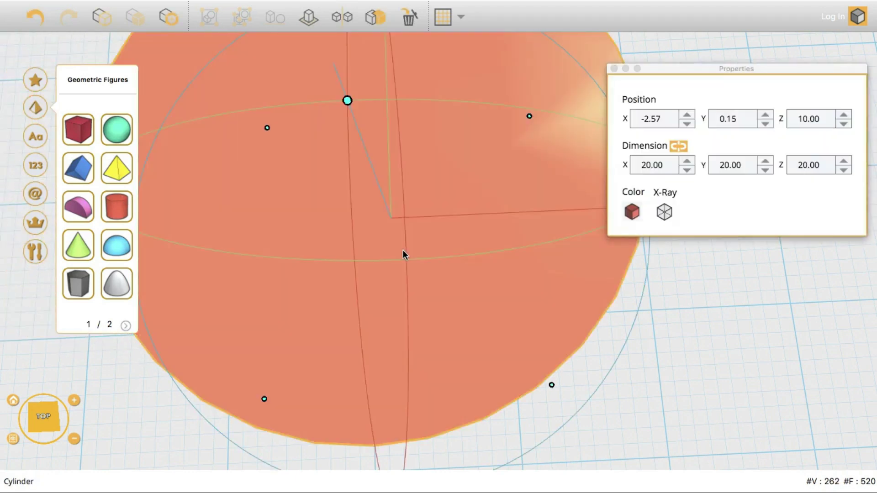
click(631, 165)
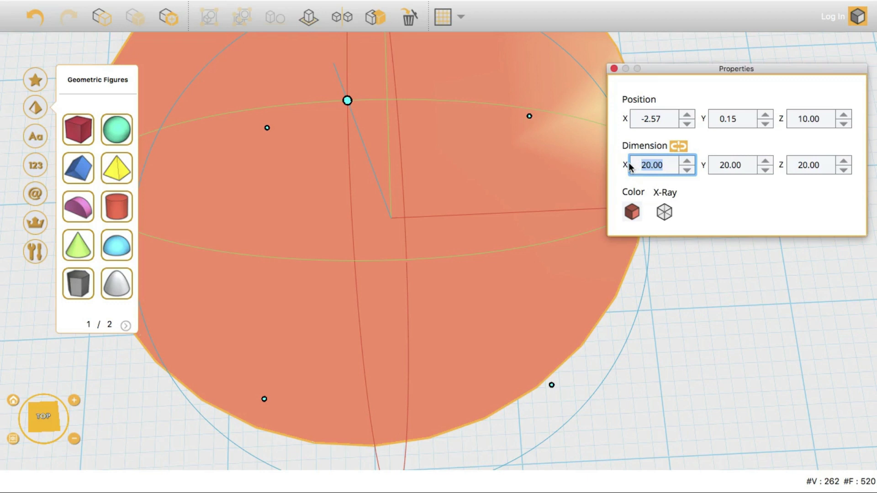
text(4)
key(Tab)
text(4)
key(Tab)
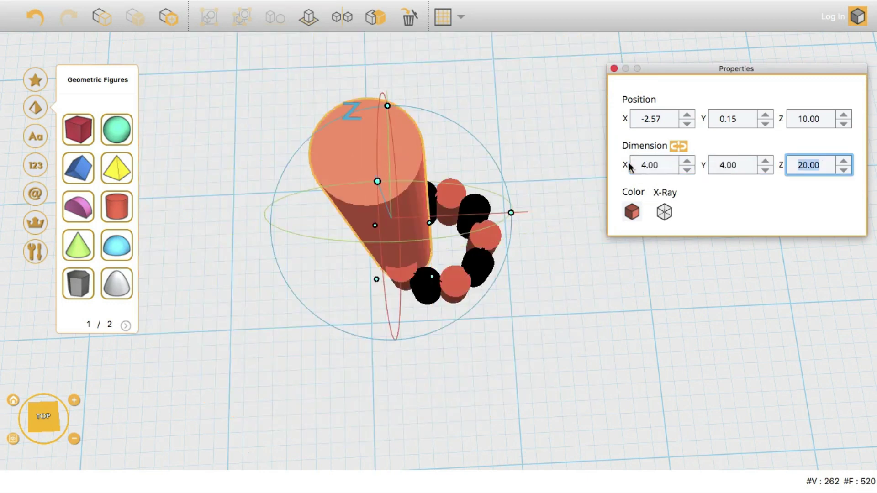
text(5)
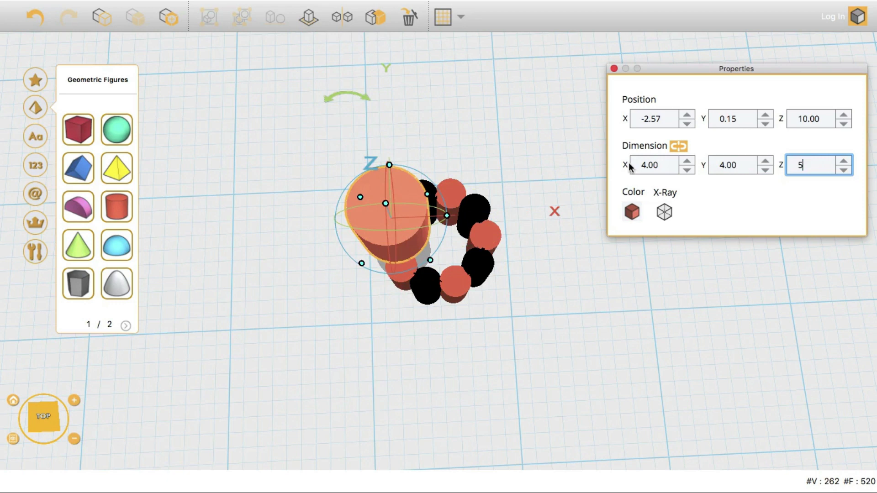
click(308, 18)
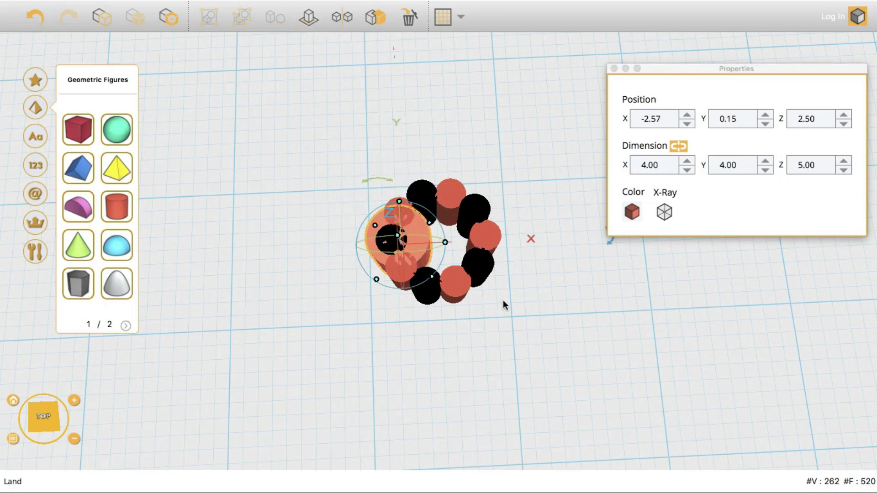
- Align the 4 × 4 × 5 cylinder with the centre of the black and red ring along both the X and Y axes
drag(503, 300, 358, 202)
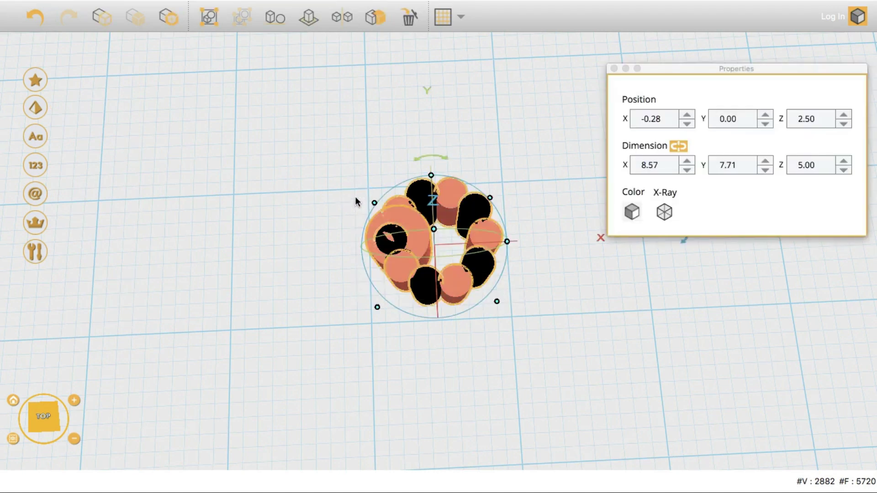
drag(536, 310, 356, 191)
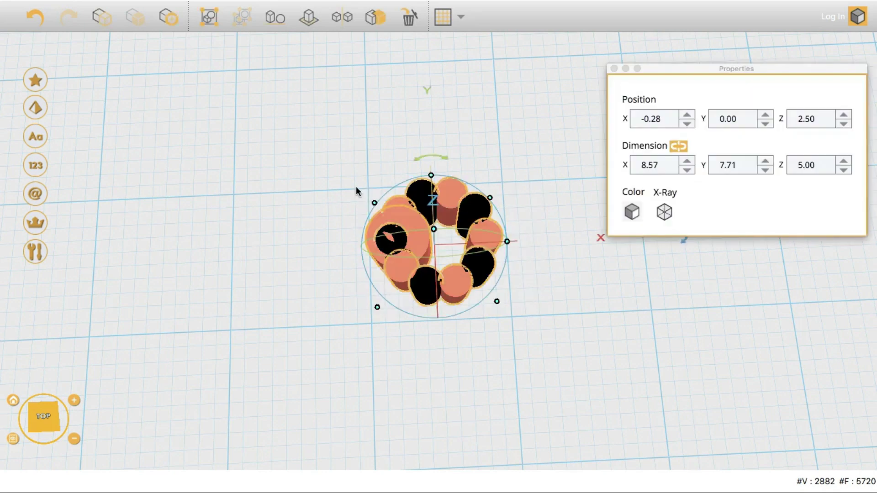
click(275, 23)
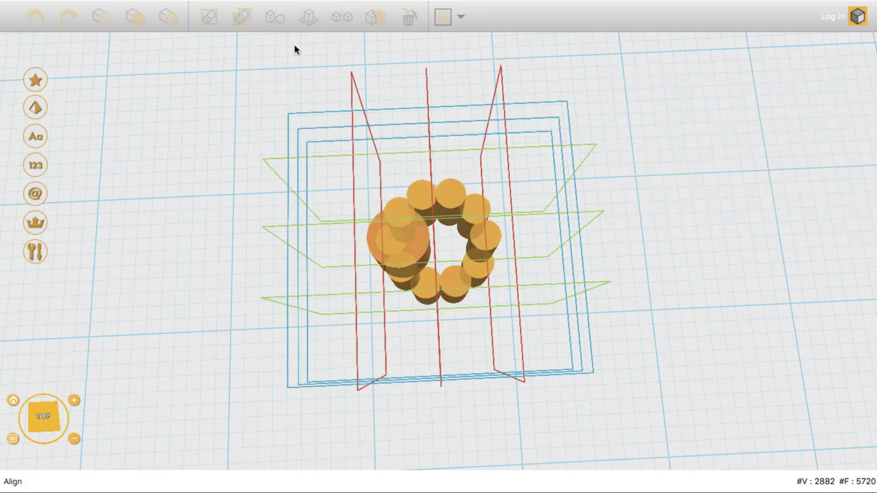
click(431, 152)
click(429, 149)
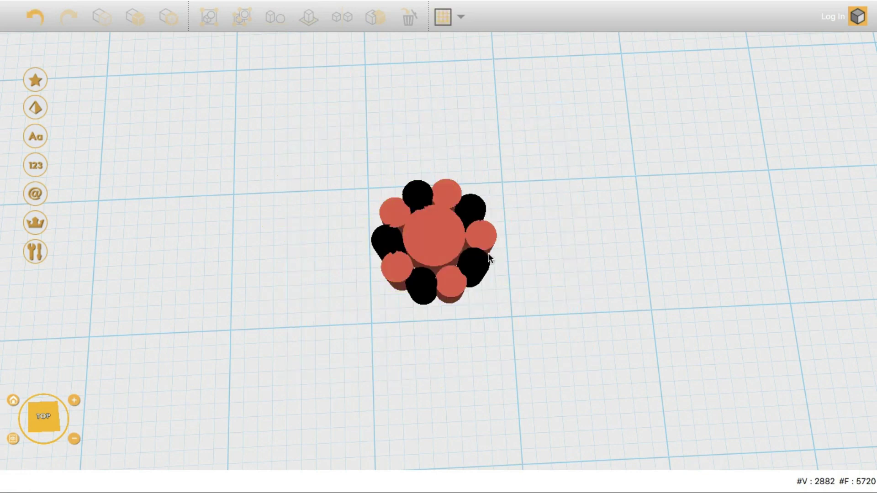
drag(503, 303, 355, 165)
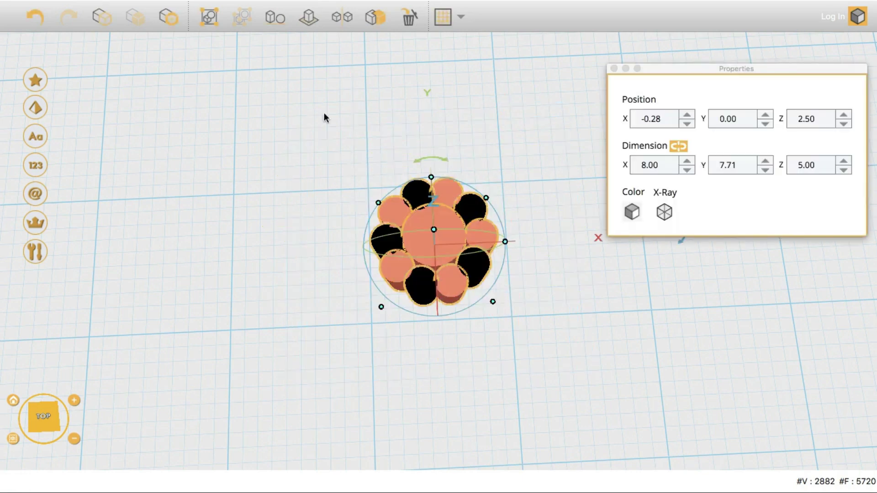
click(273, 18)
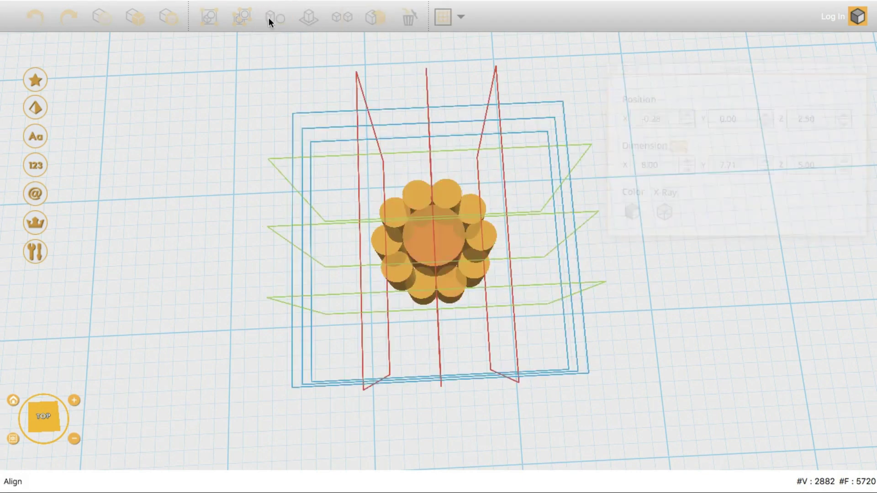
click(330, 221)
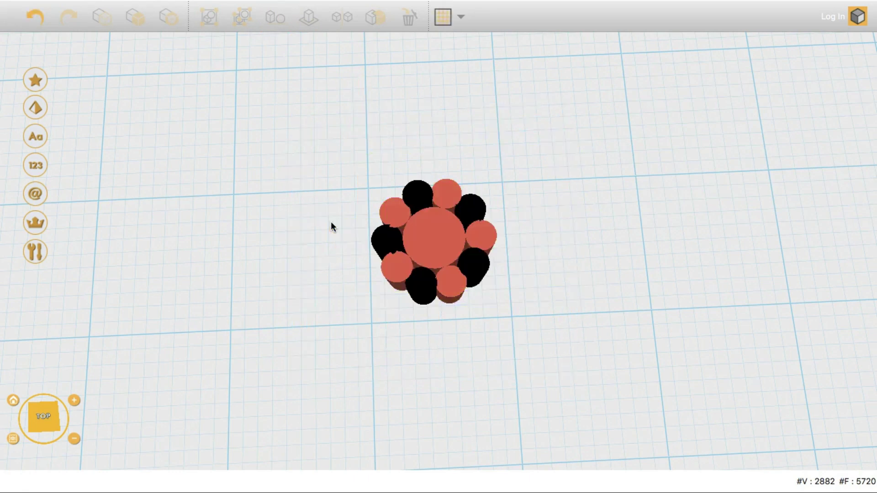
- Enlarge the central cylinder by setting both its X and Y dimensions to 6
scroll(504, 270, up, 3)
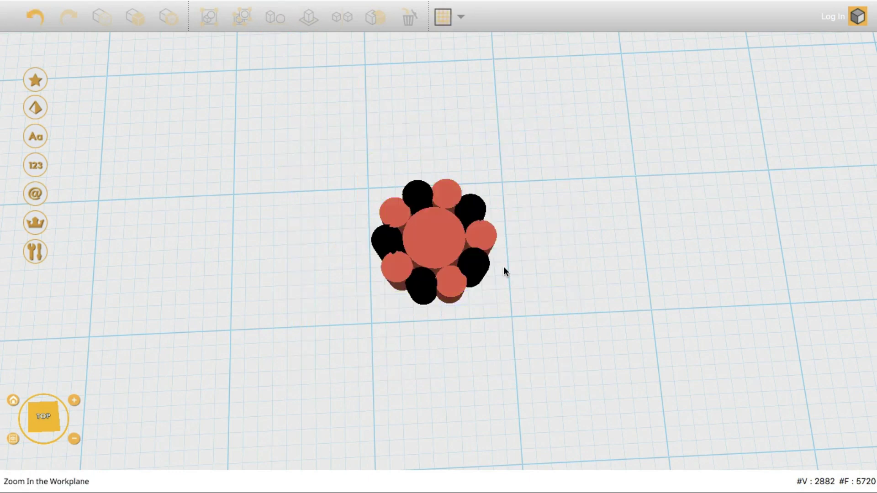
click(437, 221)
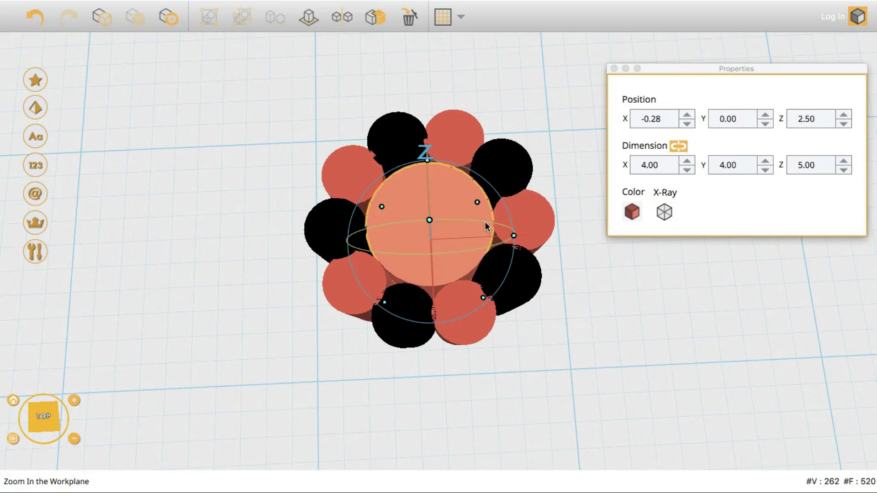
click(687, 161)
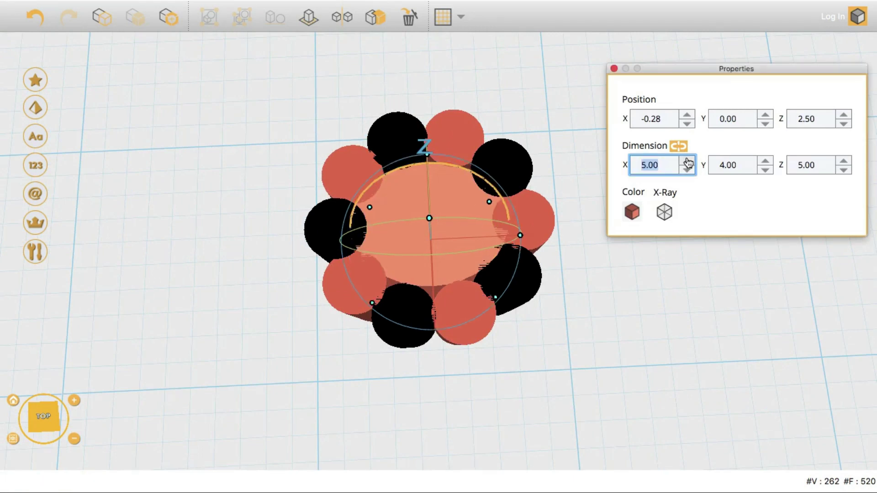
click(765, 162)
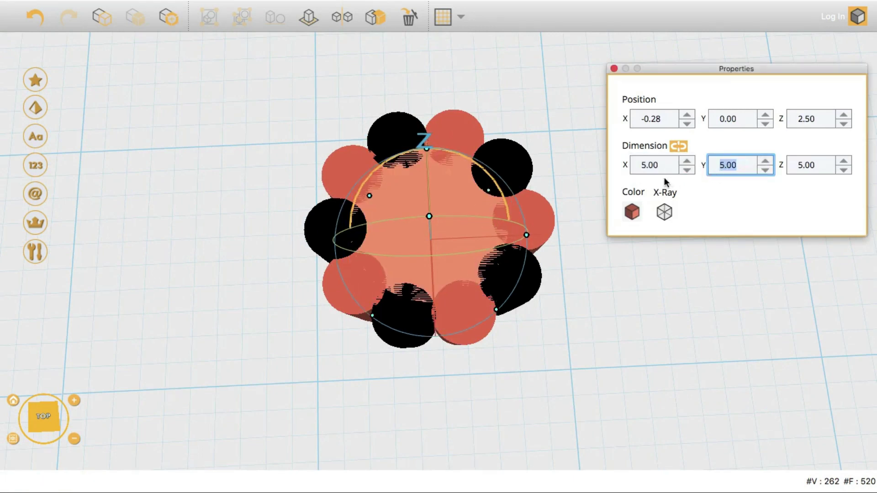
click(688, 161)
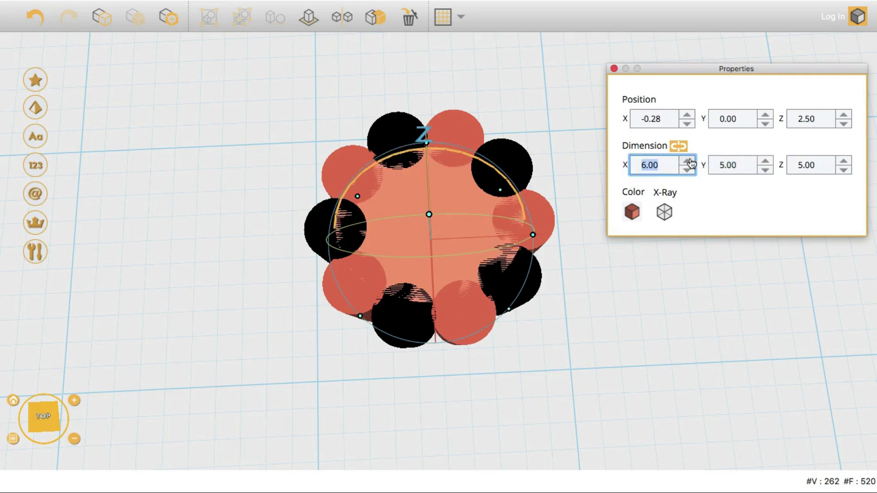
click(765, 161)
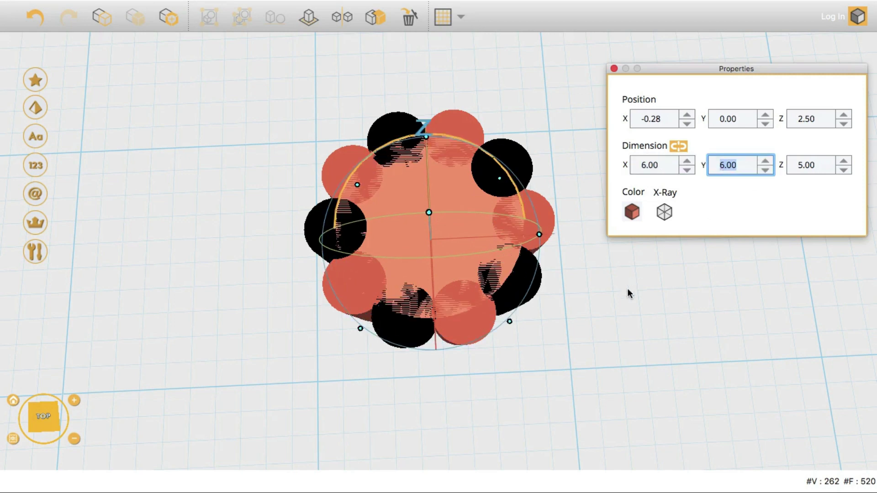
click(550, 317)
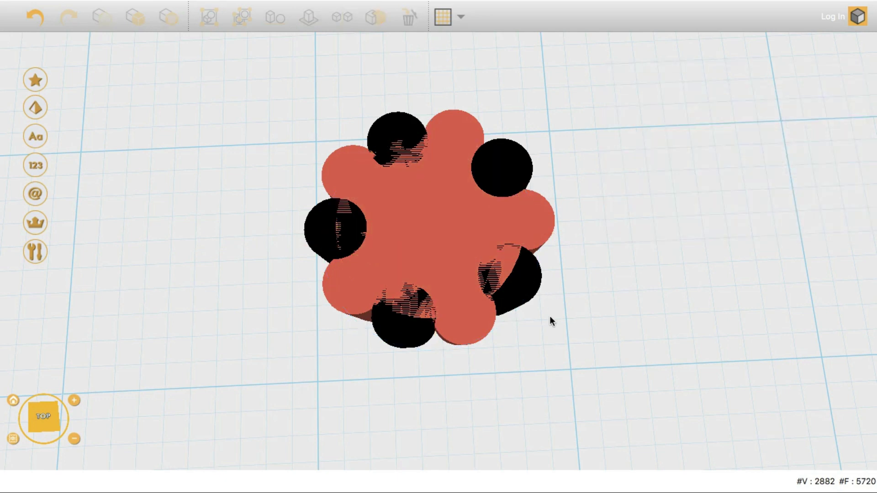
- Ungroup the ring of cylinders into its separate black and red sets
click(497, 169)
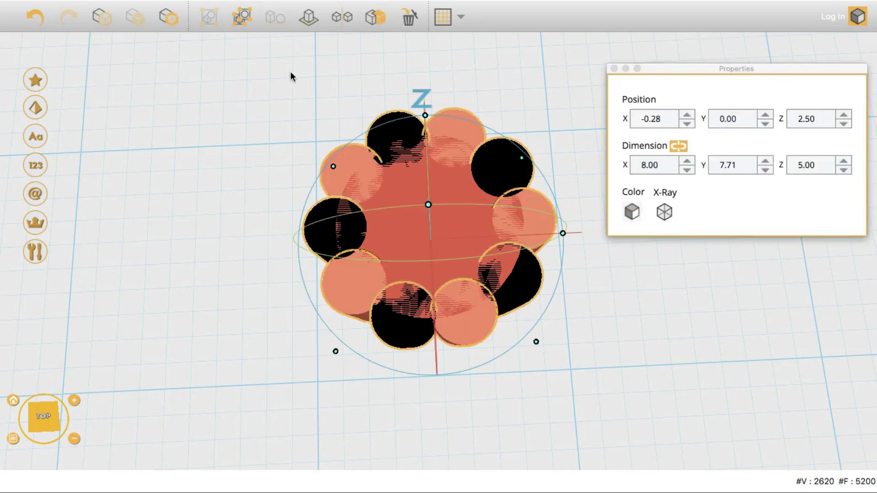
click(241, 21)
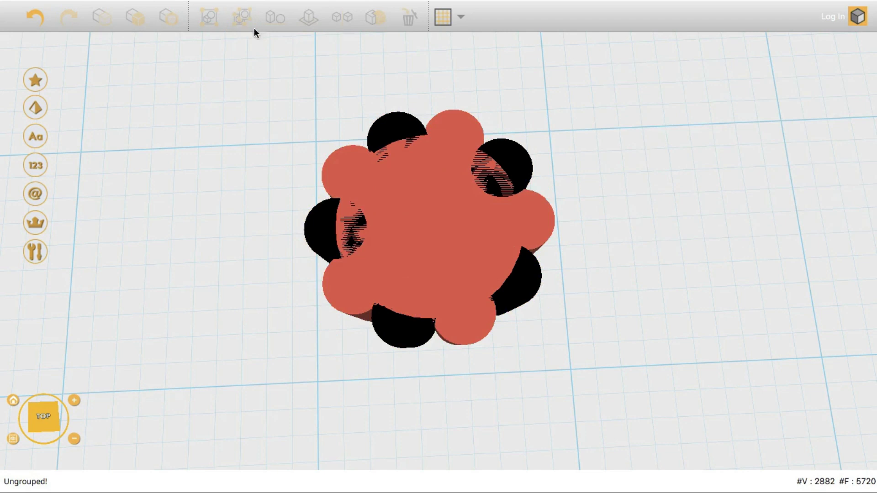
click(507, 151)
click(456, 117)
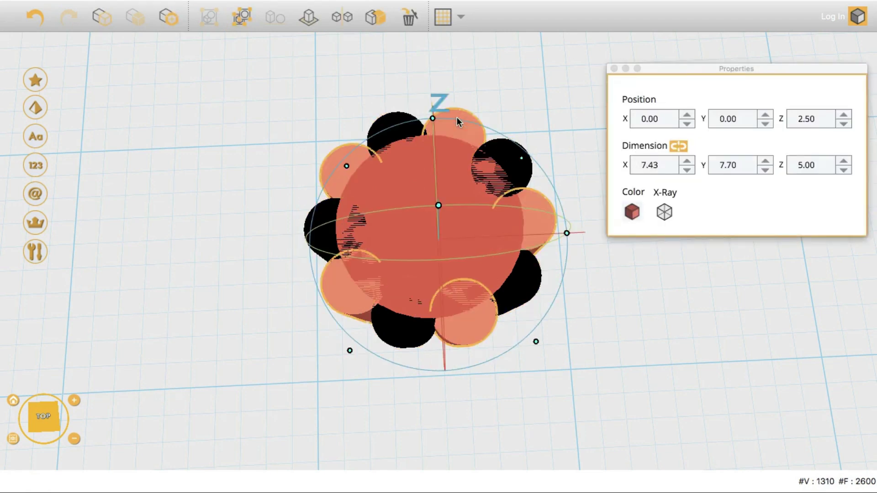
- Try to cut the black cylinder set out of the central cylinder with the Hole tool
click(463, 223)
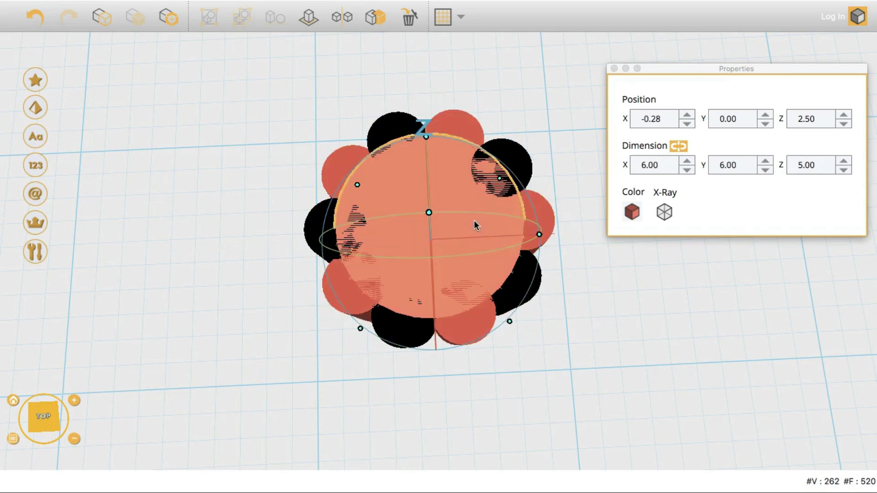
click(601, 290)
click(463, 230)
key(h)
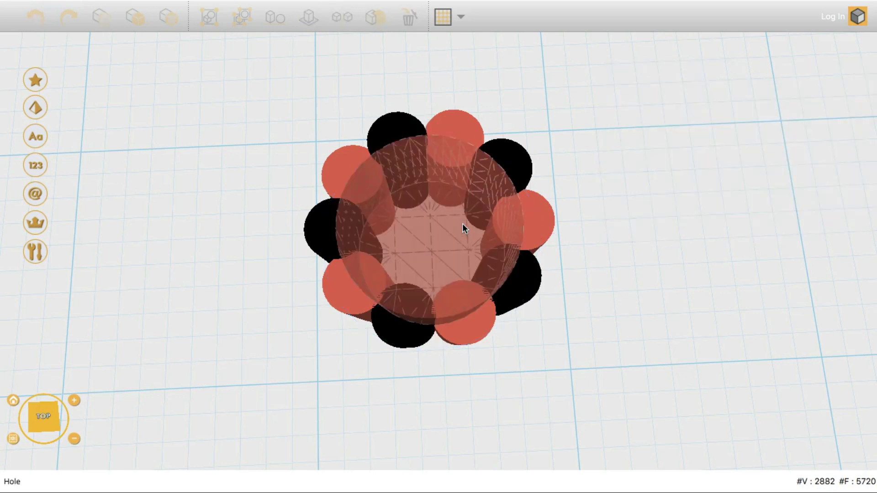
click(515, 155)
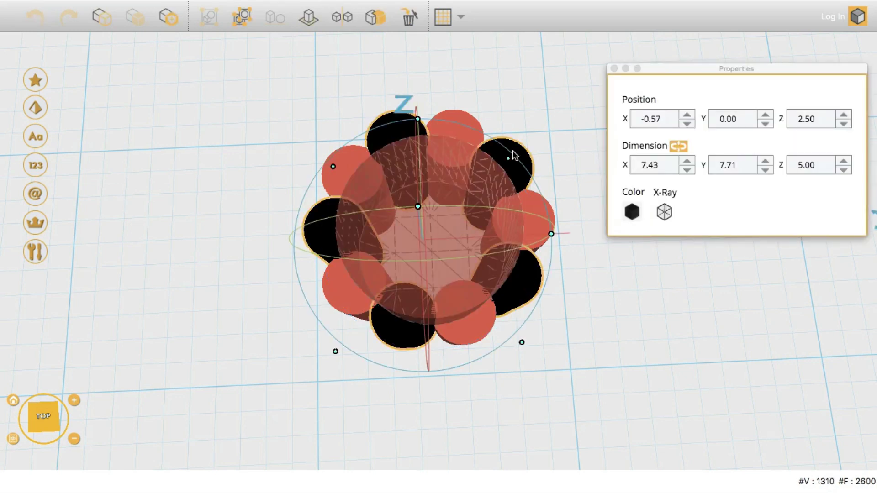
key(ctrl+g)
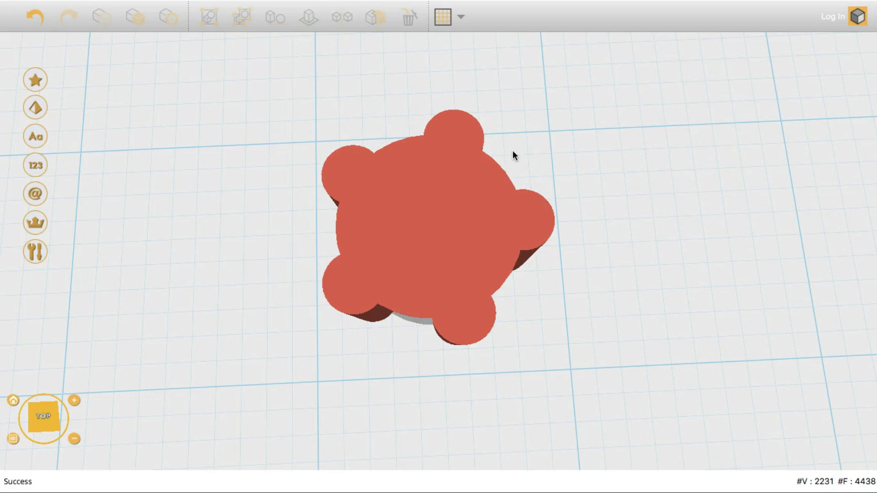
key(ctrl+z)
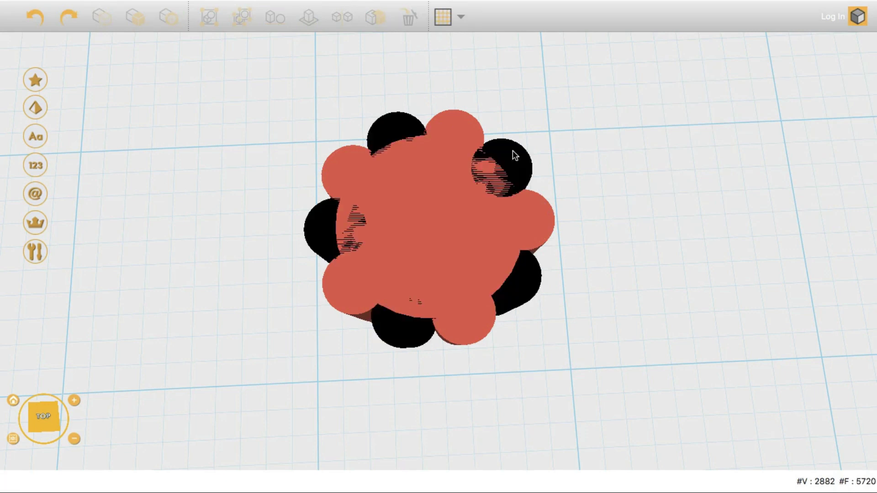
- Set the Z dimension of the black cylinder set to 6
click(512, 151)
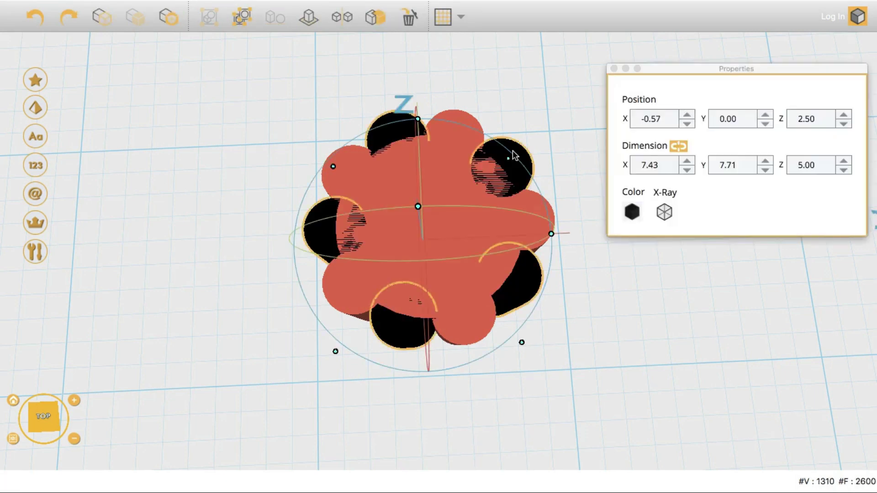
click(842, 161)
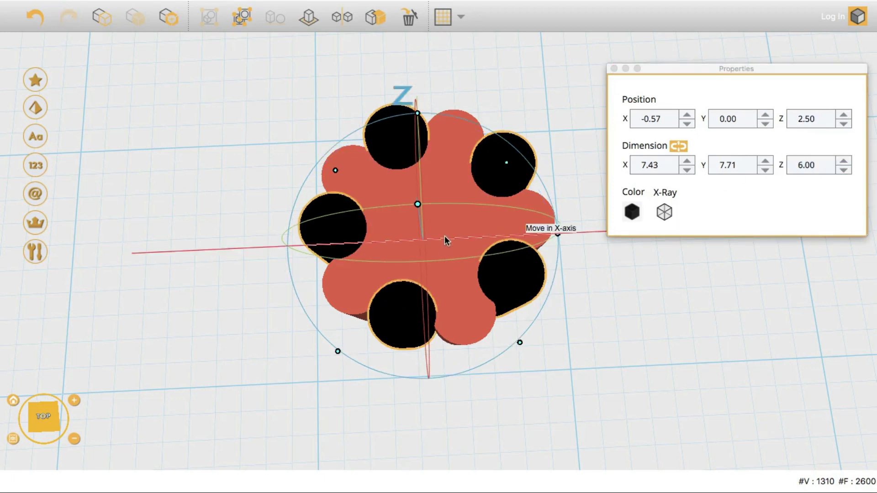
click(573, 341)
- Cut the black cylinder set out of the central cylinder with the Hole tool
click(441, 212)
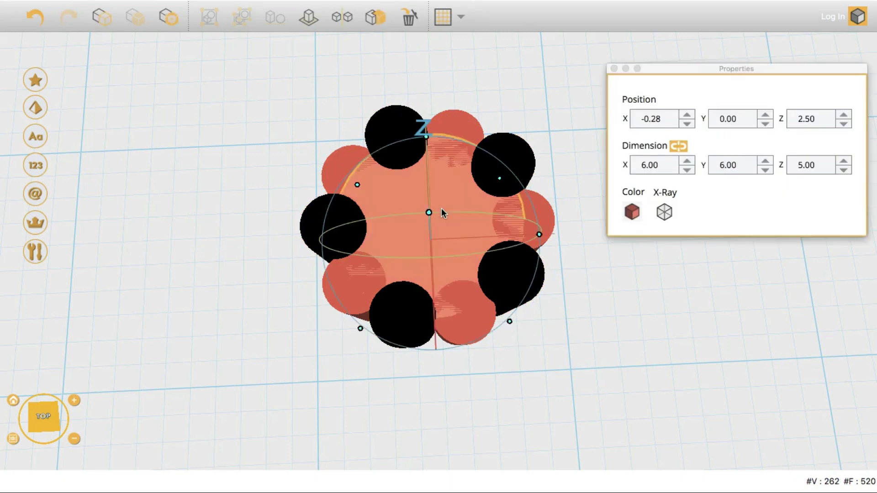
key(h)
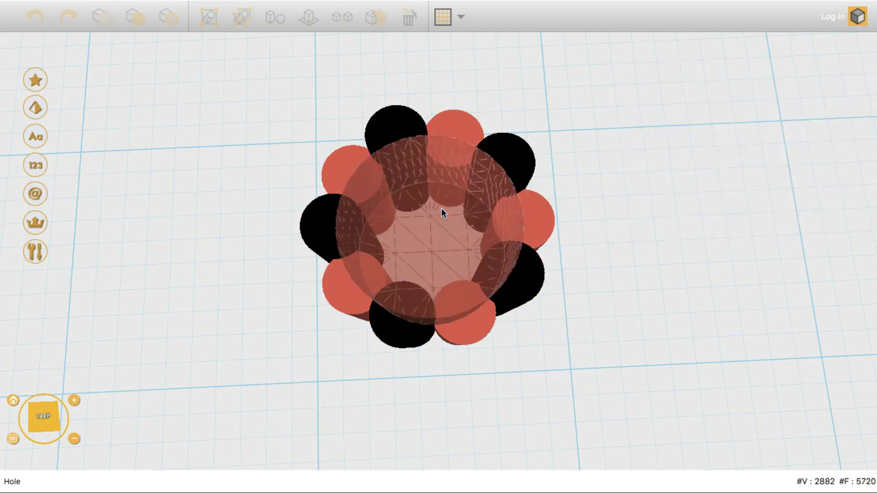
click(519, 161)
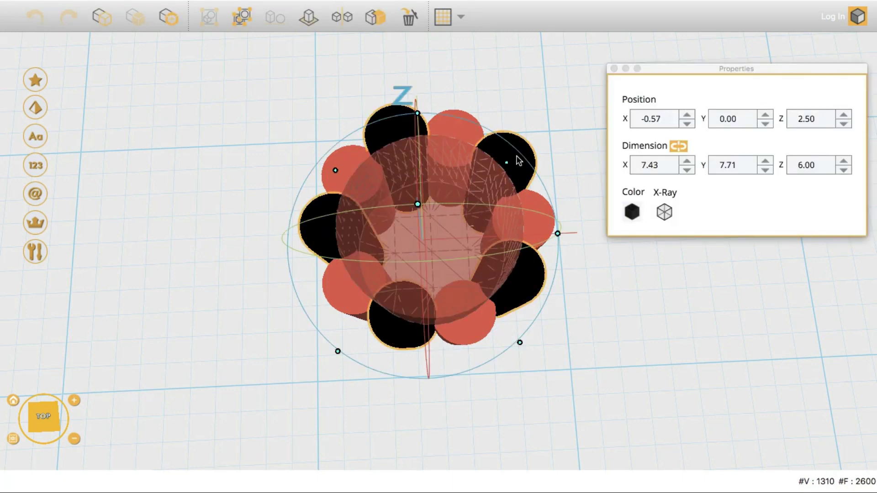
key(ctrl+g)
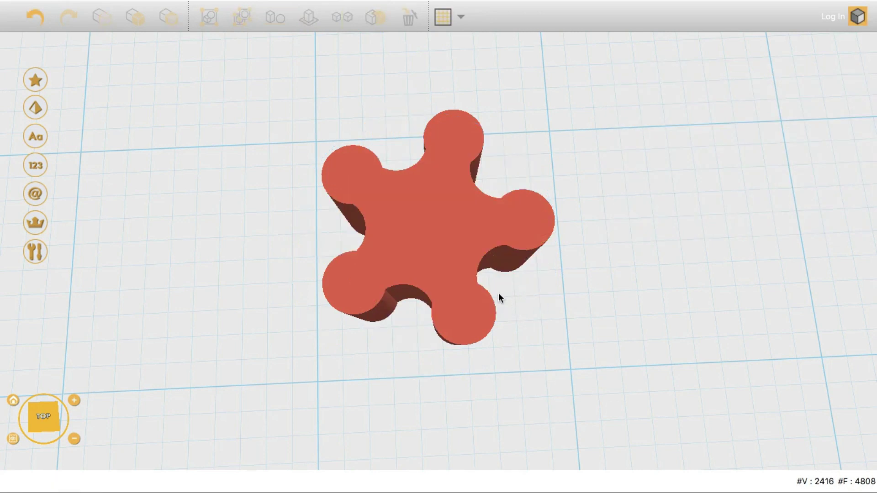
- Add a new cylinder from the geometric figures beside the five-lobed red shape
right_drag(497, 294, 467, 303)
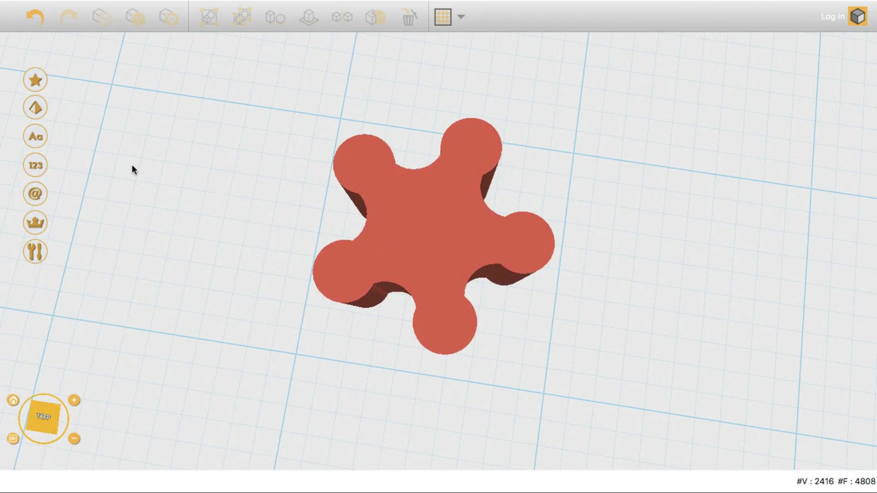
click(36, 109)
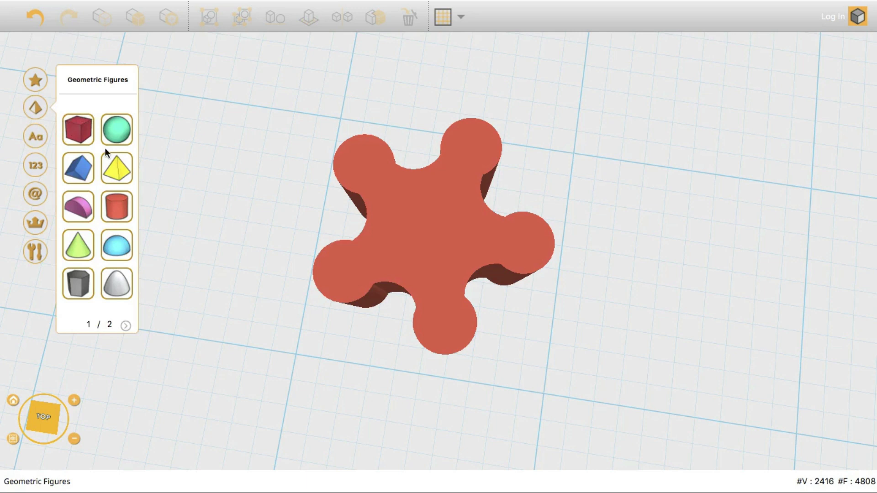
drag(116, 206, 340, 209)
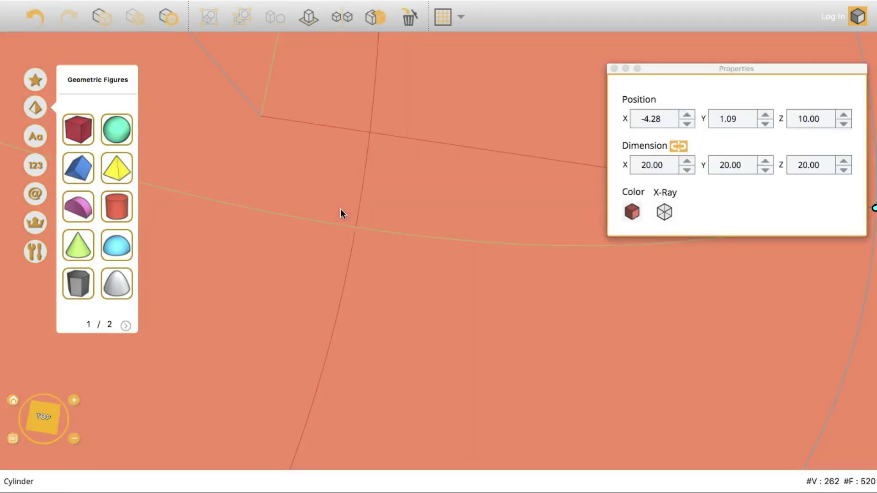
- Set the new cylinder's dimensions to 4 in X, 4 in Y and 10 in Z
click(673, 168)
drag(673, 168, 620, 172)
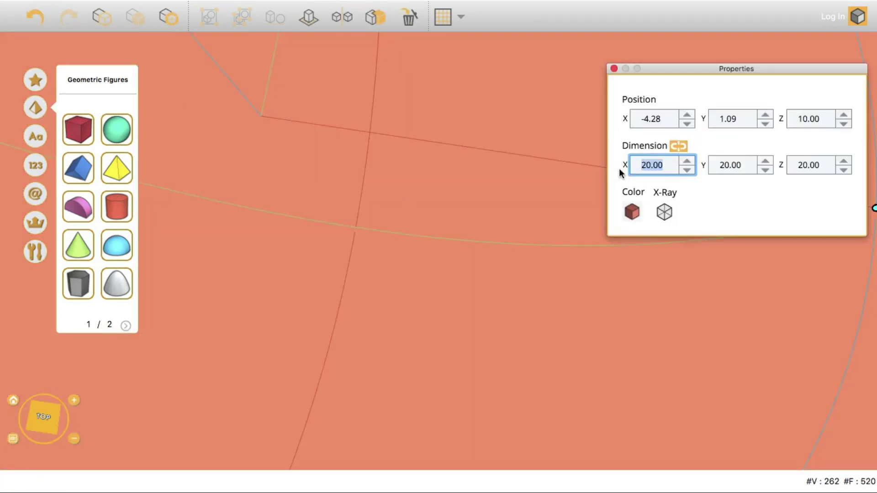
text(3)
key(Tab)
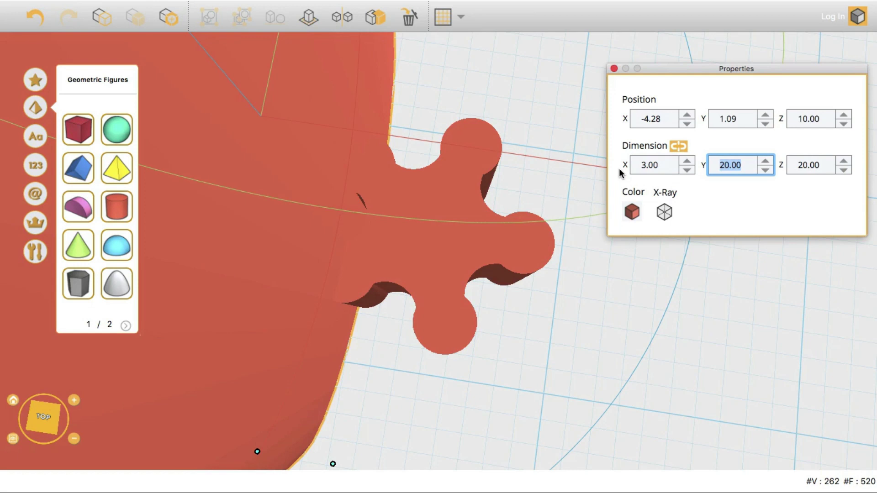
key(shift+Tab)
text(4)
key(Tab)
text(4)
key(Tab)
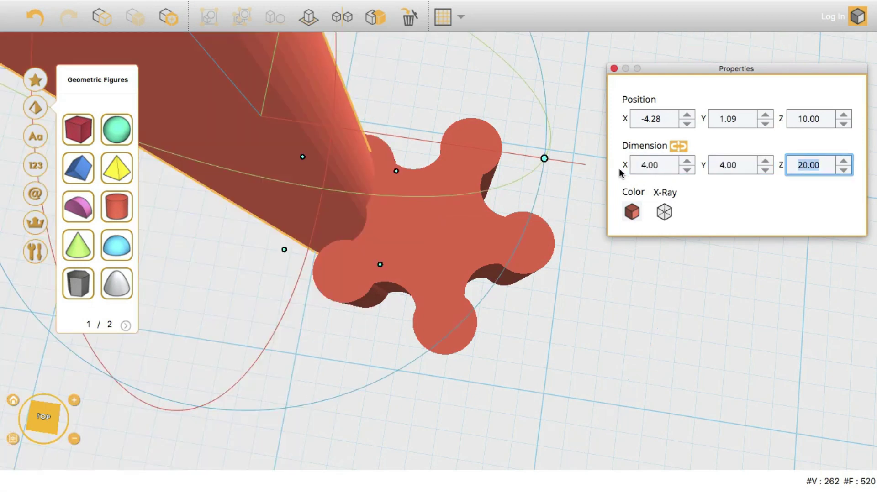
text(10)
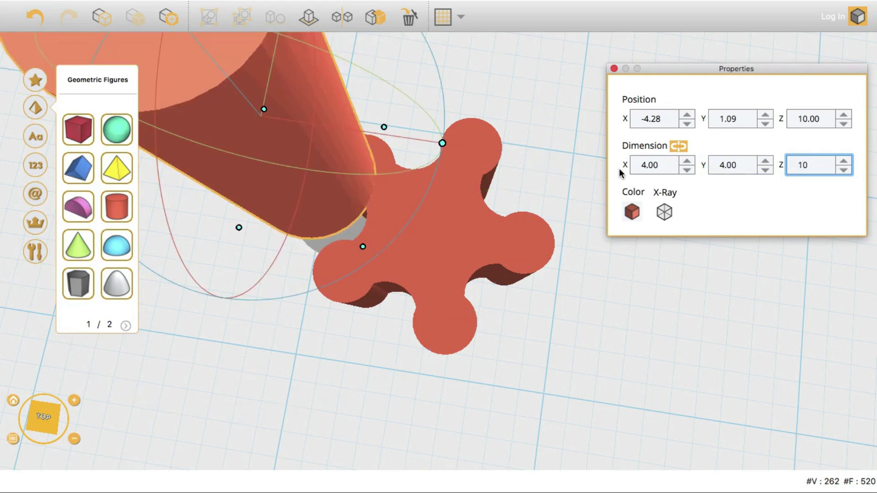
- Set the new cylinder's Z dimension to 6 and drop the cylinder onto the workplane
key(BackSpace)
key(BackSpace)
text(6)
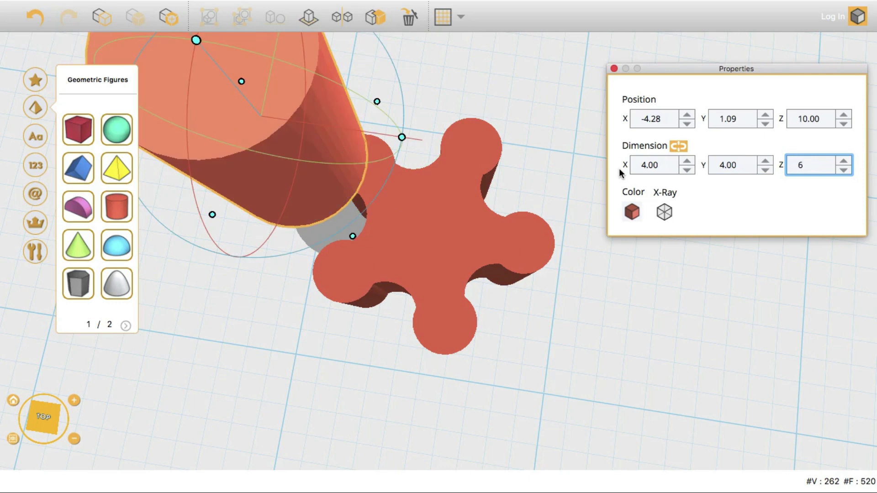
click(301, 21)
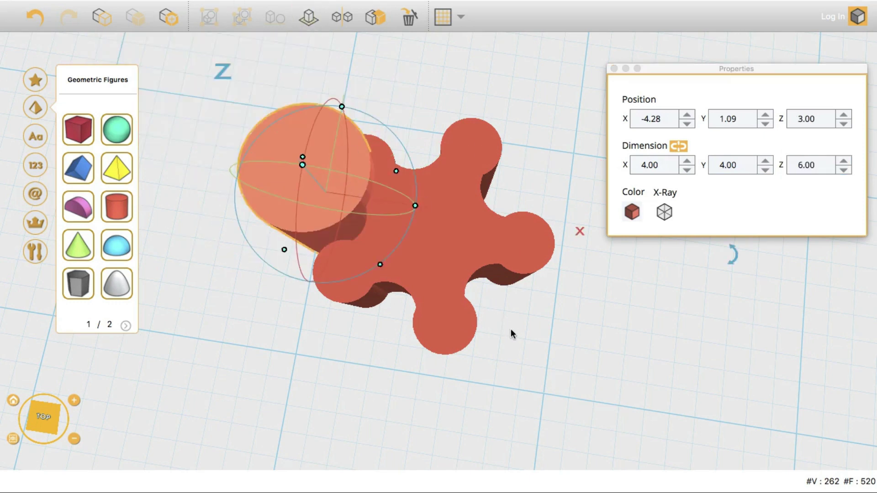
- Align the centres of the new cylinder and the five-lobed shape along both X and Y
drag(511, 329, 292, 176)
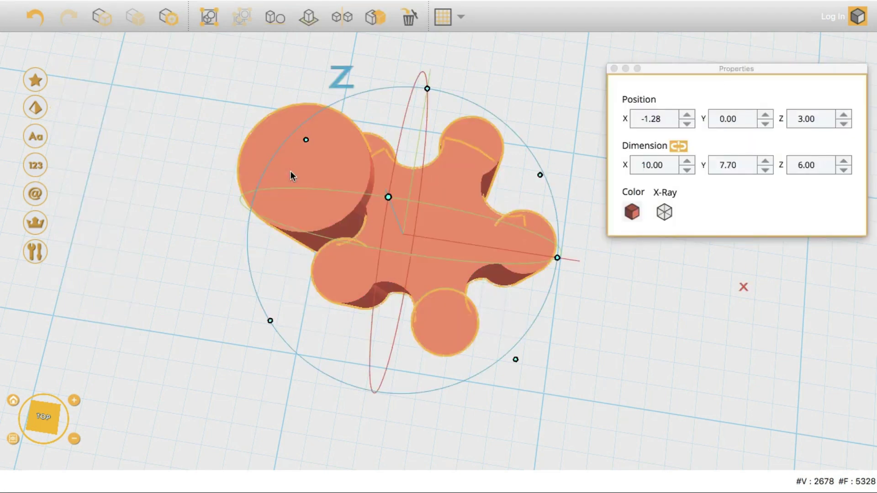
click(275, 17)
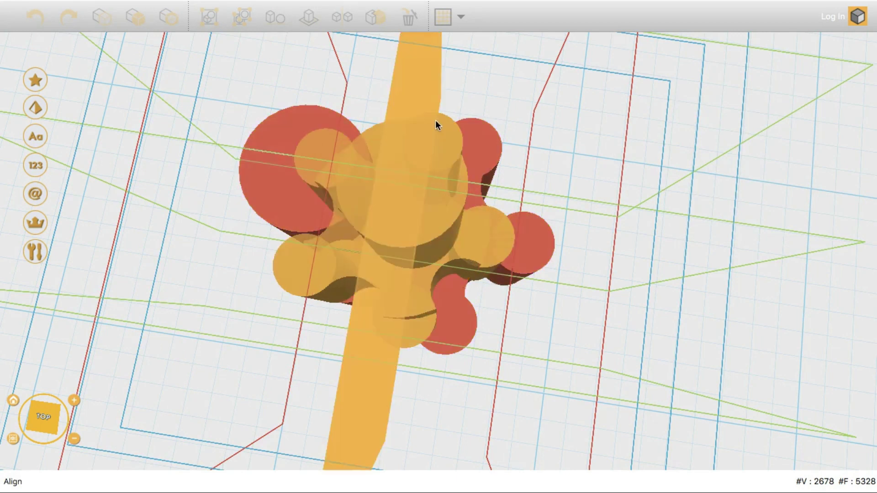
click(434, 120)
drag(526, 333, 328, 148)
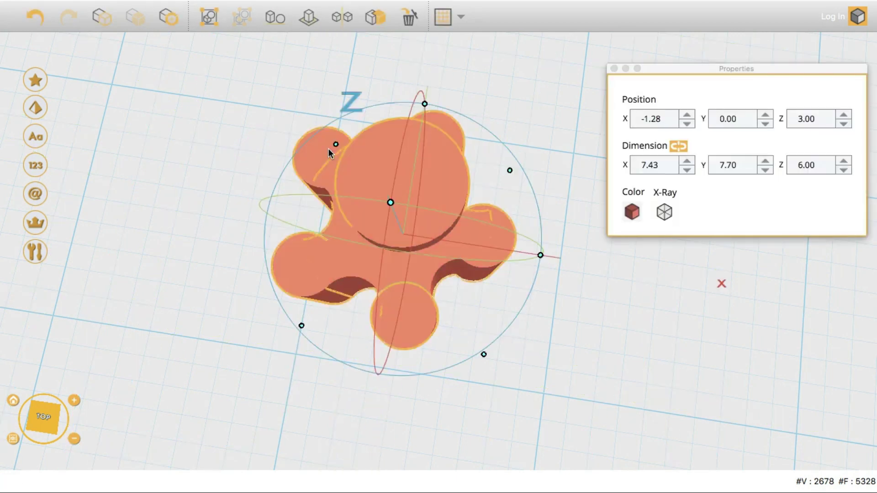
click(271, 23)
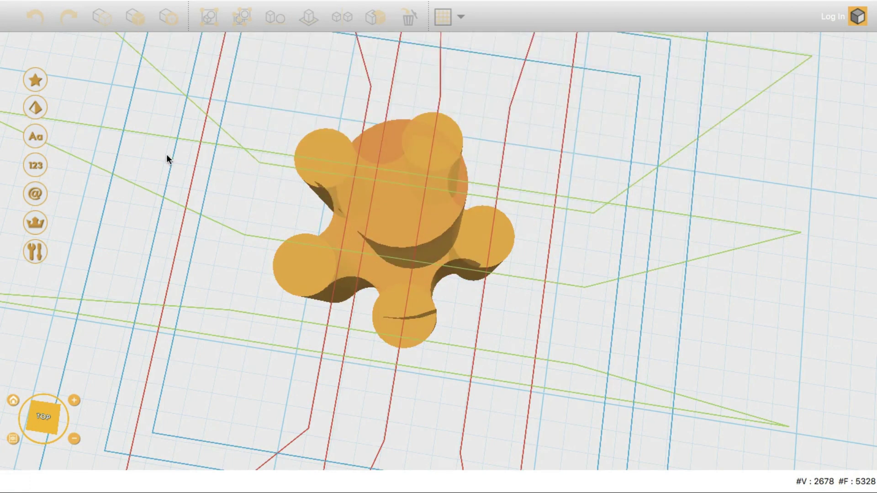
click(142, 134)
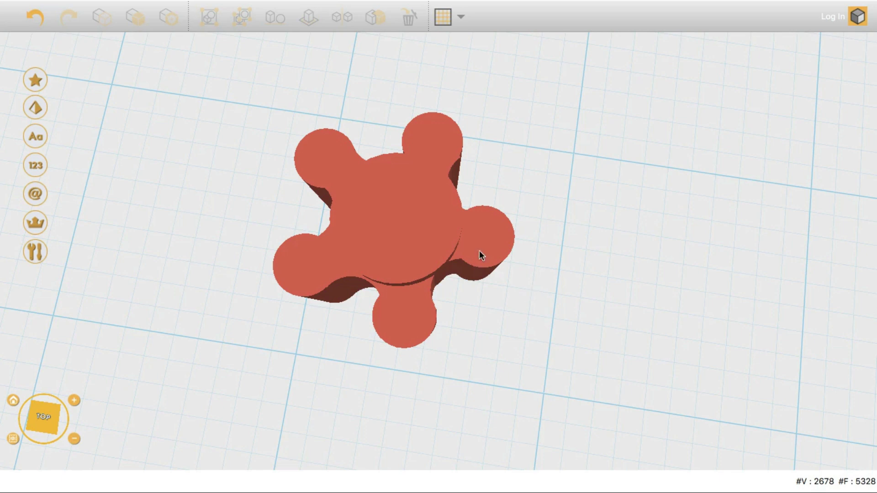
- Set the central cylinder's X and Y dimensions to 3
click(420, 228)
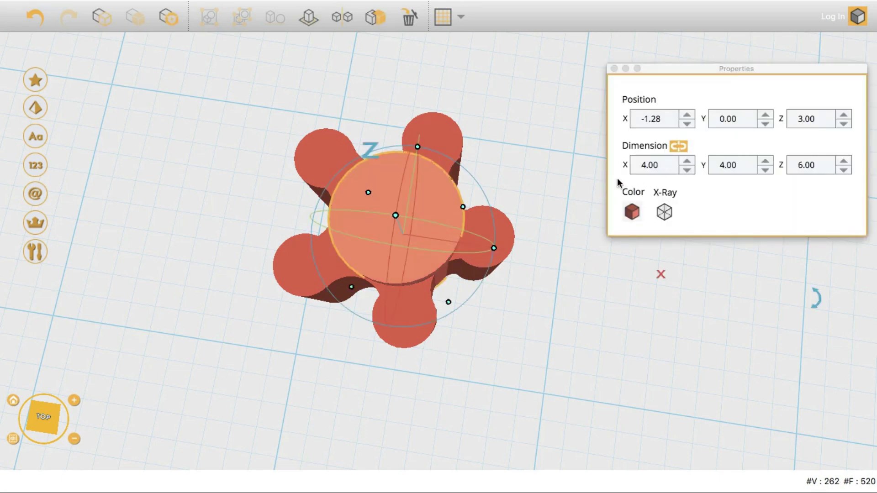
drag(576, 224, 628, 167)
text(3)
key(Tab)
text(3)
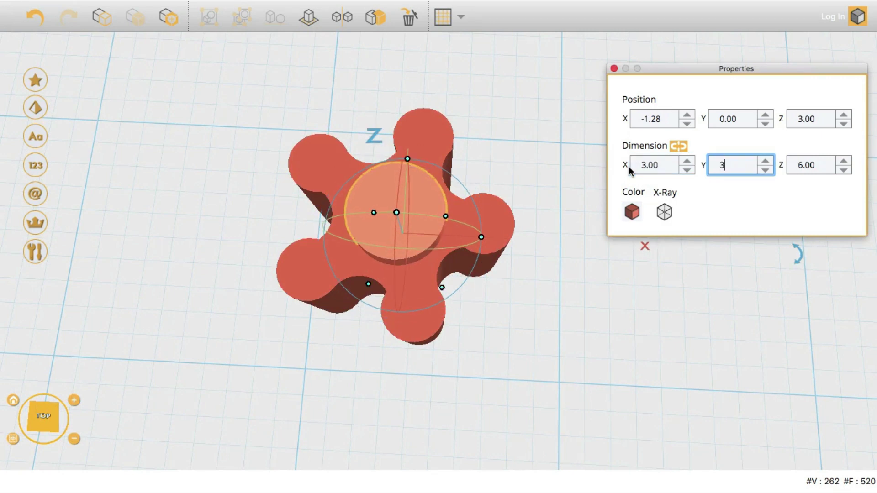
- Lower the central cylinder to a Z position of 2.5 so it extends past both ends of the lobed shape
drag(536, 268, 547, 176)
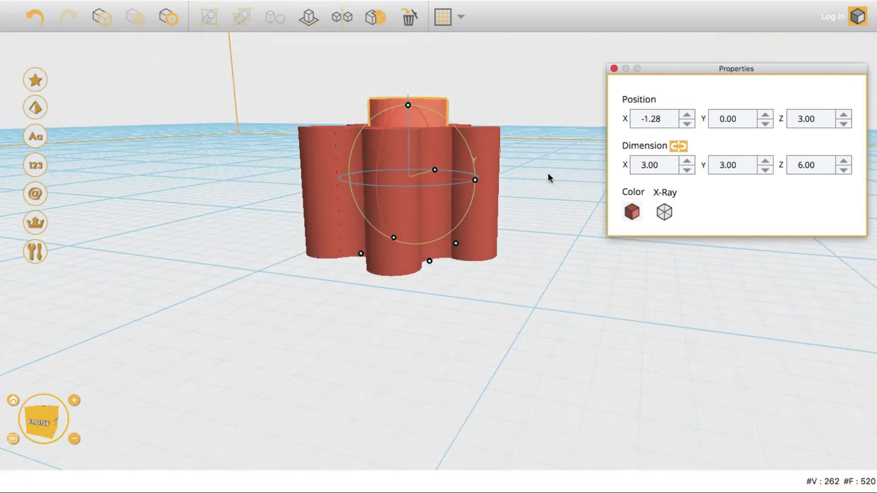
click(843, 124)
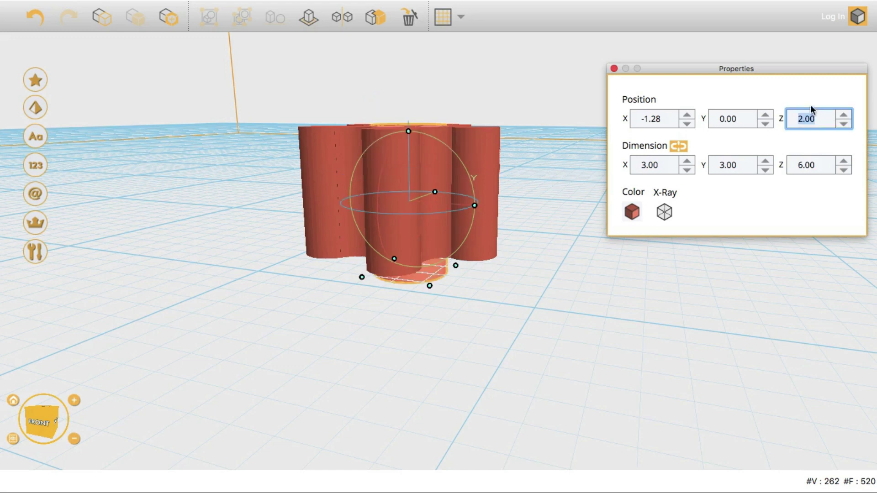
drag(810, 116, 838, 119)
key(BackSpace)
key(BackSpace)
text(5)
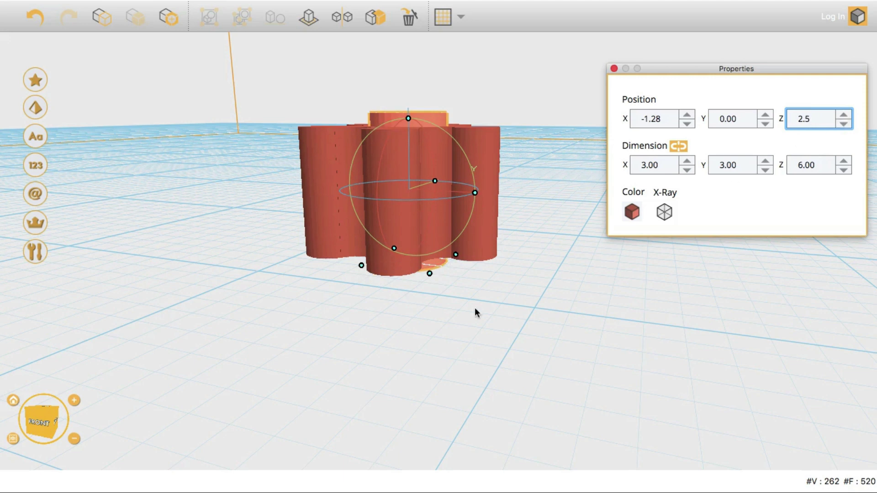
- Cut the central cylinder out of the five-lobed shape with the Hole tool to make a round through-hole
right_drag(446, 319, 479, 362)
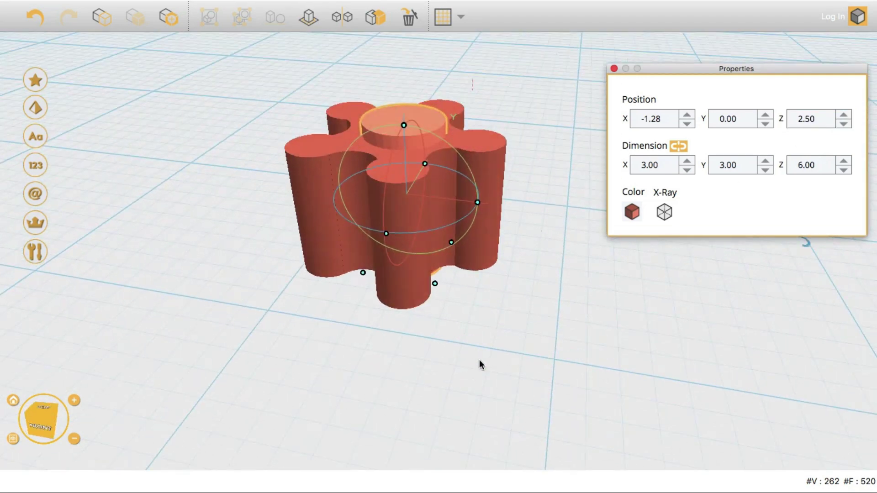
right_drag(519, 289, 506, 277)
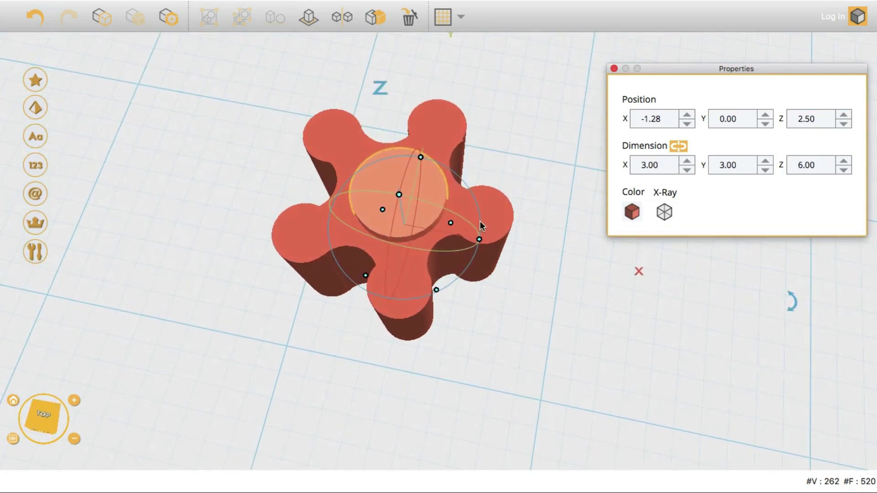
click(489, 215)
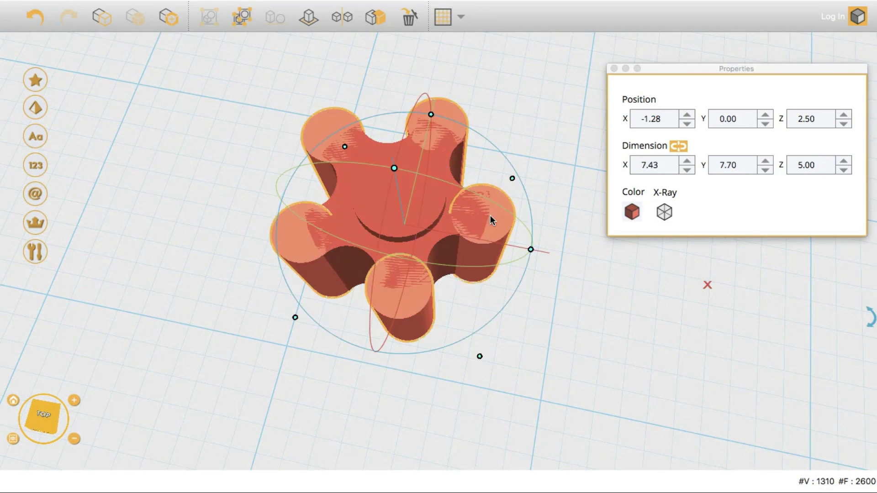
click(421, 239)
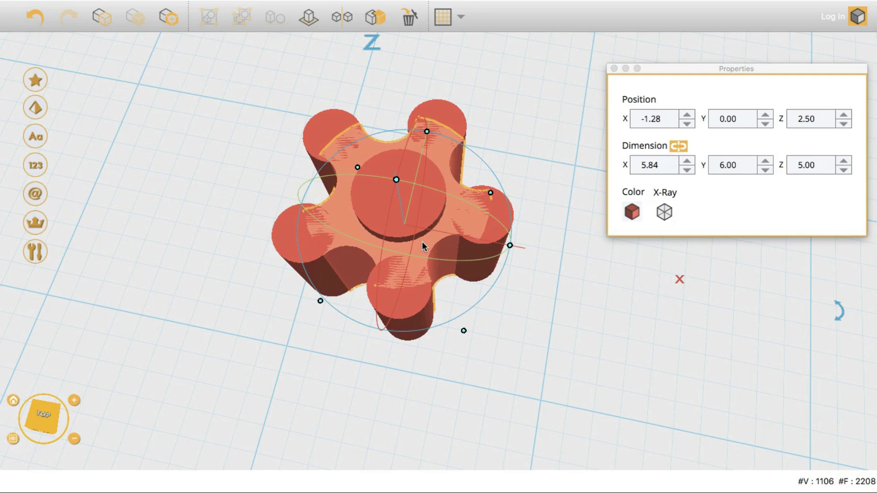
click(422, 242)
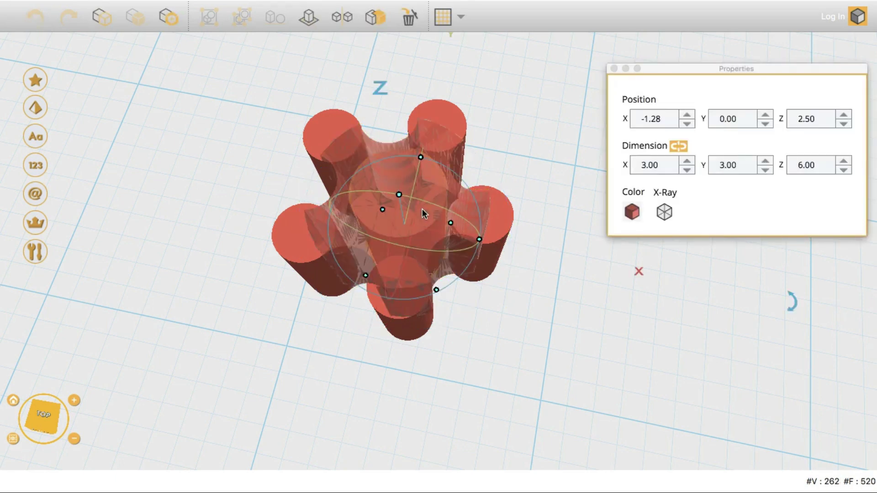
key(Escape)
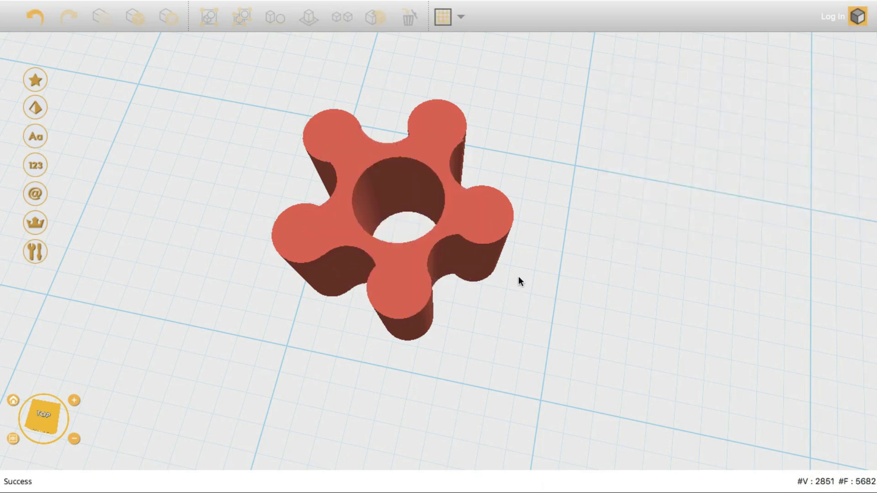
- Select all parts of the five-lobed shape and group them into one object
scroll(563, 321, up, 2)
right_drag(563, 320, 533, 314)
scroll(533, 311, down, 4)
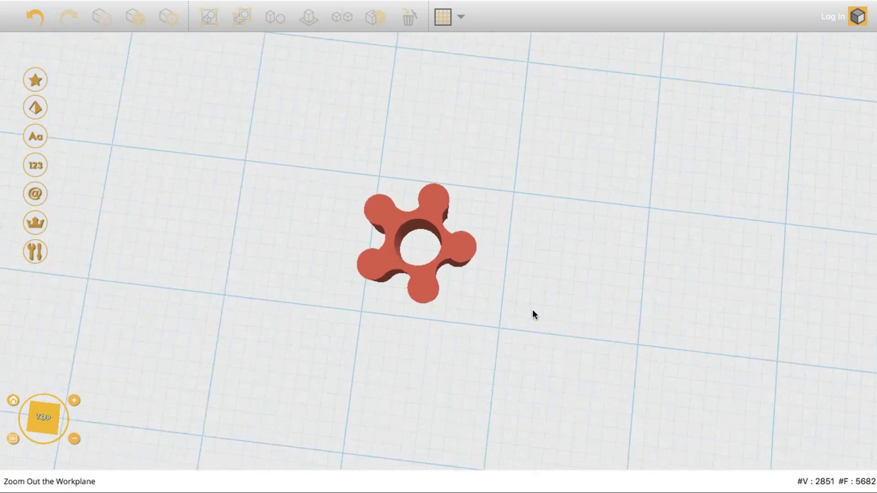
right_drag(464, 304, 532, 308)
click(492, 309)
drag(492, 309, 338, 199)
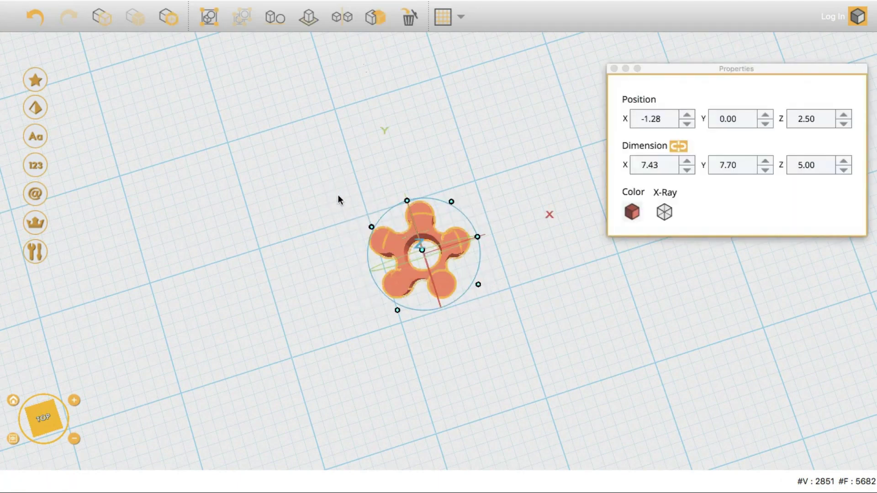
key(super+g)
click(483, 328)
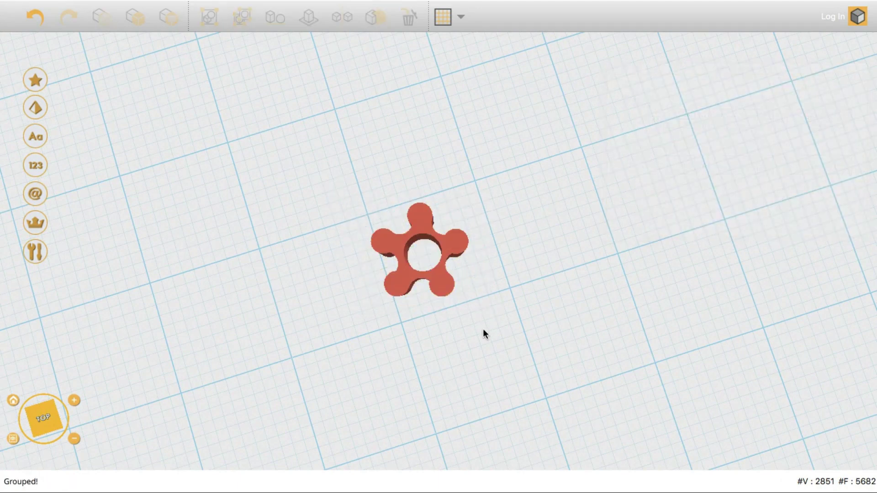
- Move the grouped five-lobed shape to about X 8.78, Y 8.28 and add a new cylinder near the workplane's centre
drag(443, 235, 537, 112)
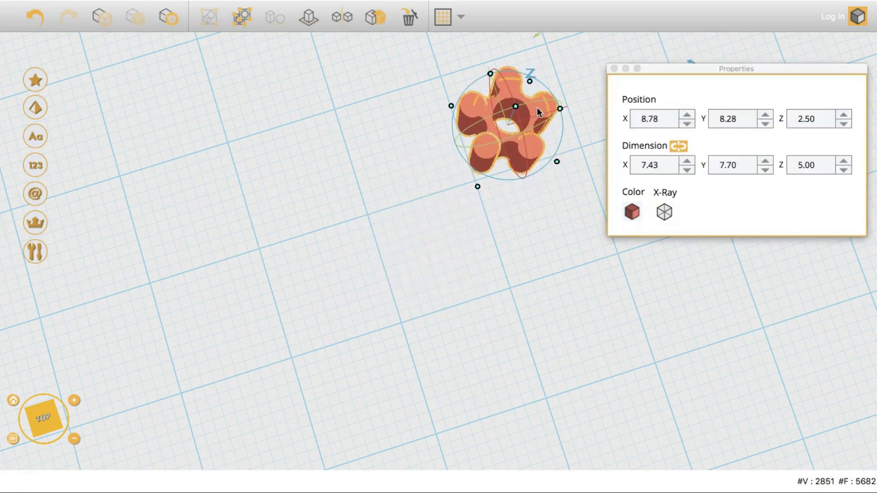
click(40, 112)
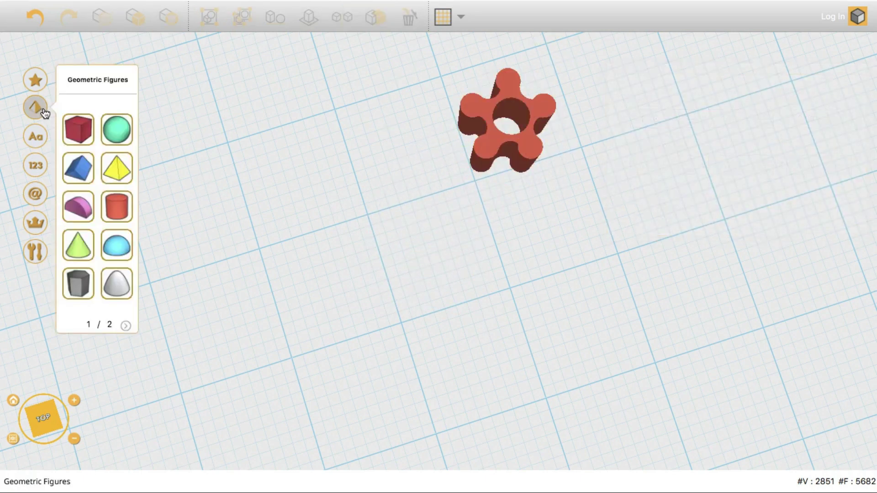
drag(116, 212, 407, 254)
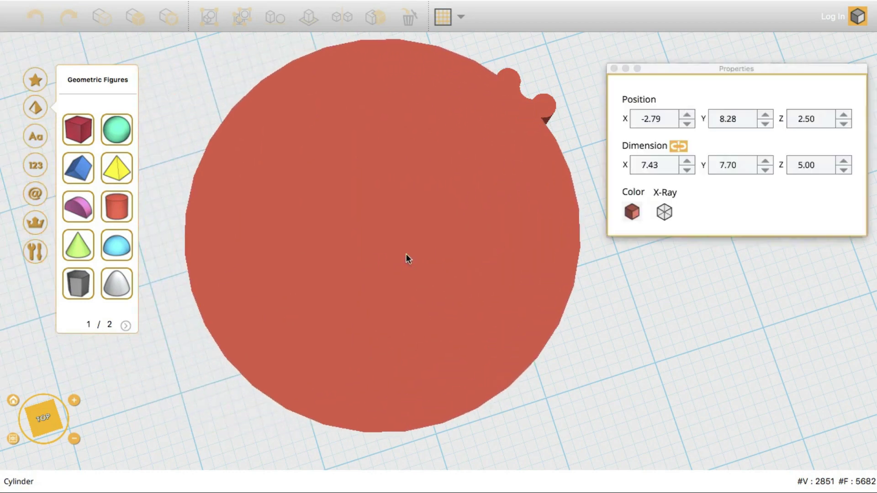
- Set the new cylinder's dimensions to 2 in X, 2 in Y and 5 in Z, and drop it onto the workplane
click(664, 166)
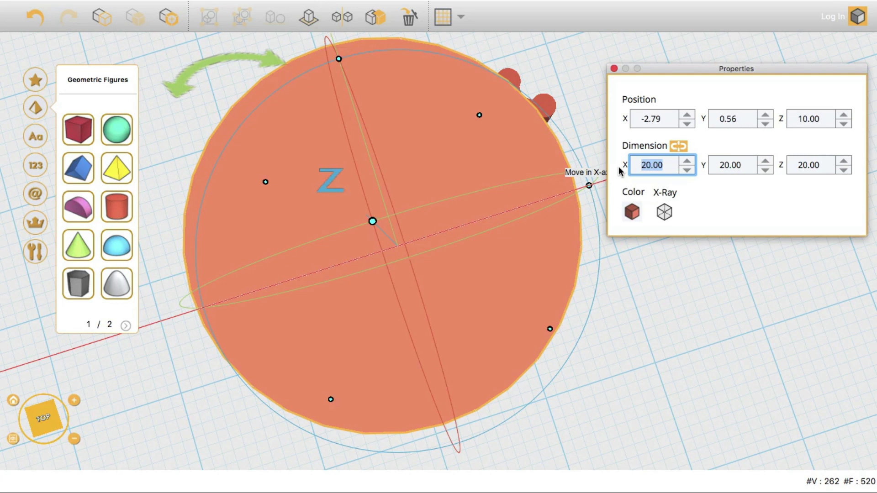
text(2)
key(Tab)
text(2)
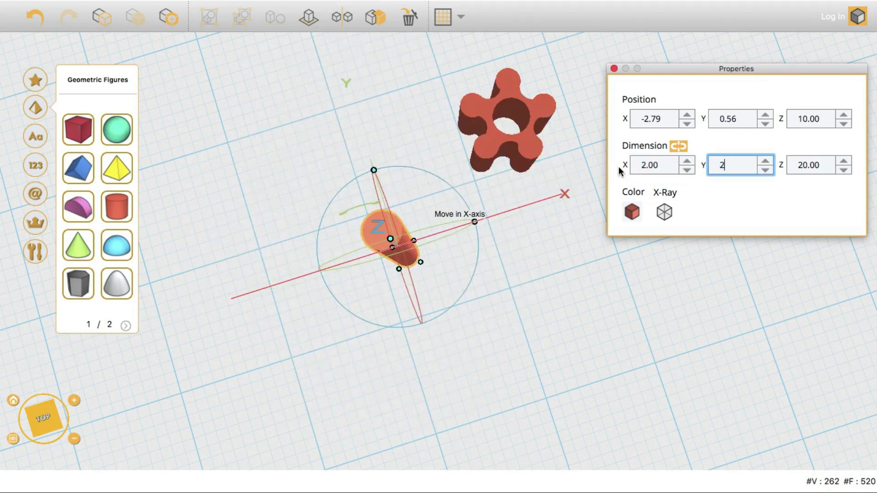
key(Tab)
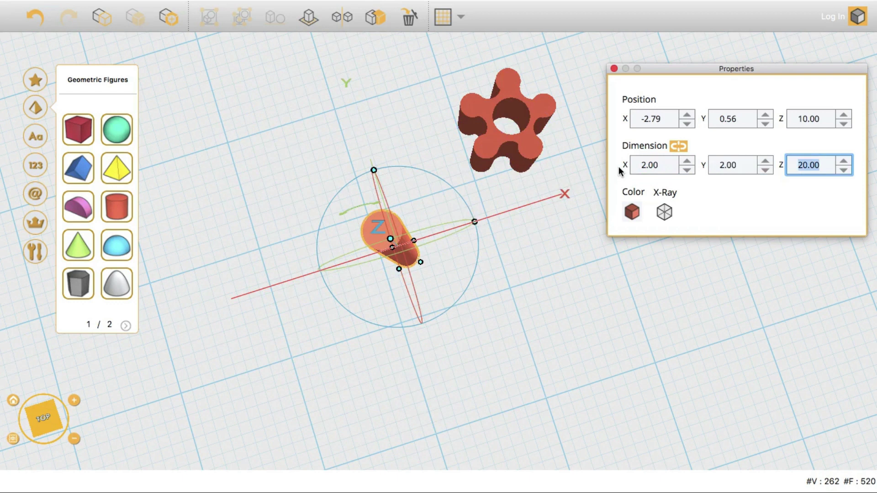
text(5)
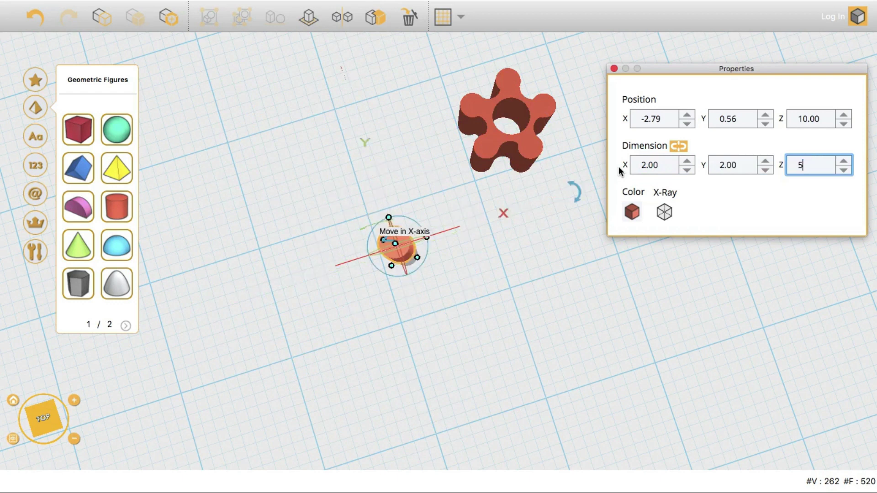
click(308, 18)
- Move the five-lobed shape farther from the small cylinder, to about X 34.20, Y -18.42
scroll(443, 272, up, 1)
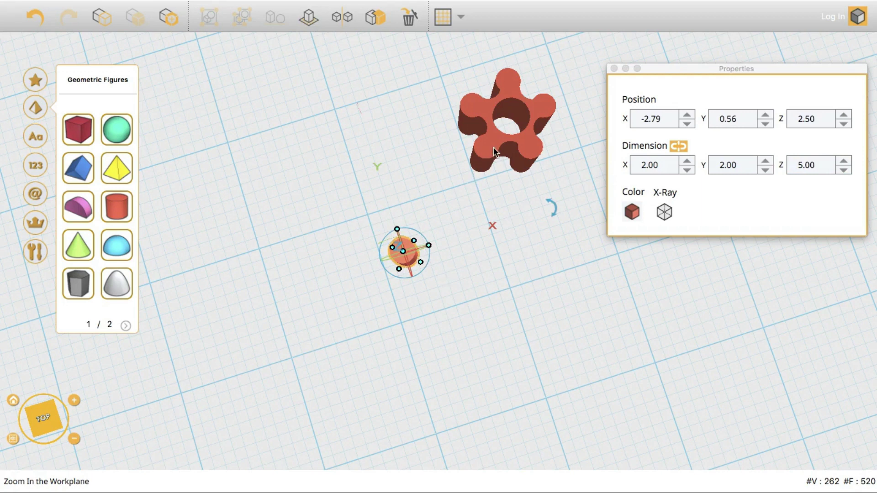
scroll(493, 147, down, 2)
click(511, 179)
drag(511, 179, 722, 303)
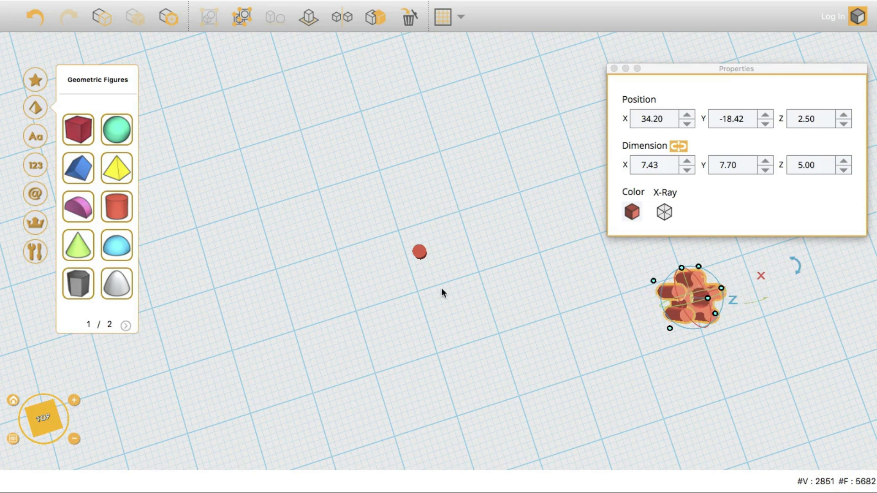
- Create a circular object array of the small cylinder with 20 copies and a radius of 6
scroll(412, 278, up, 5)
click(372, 250)
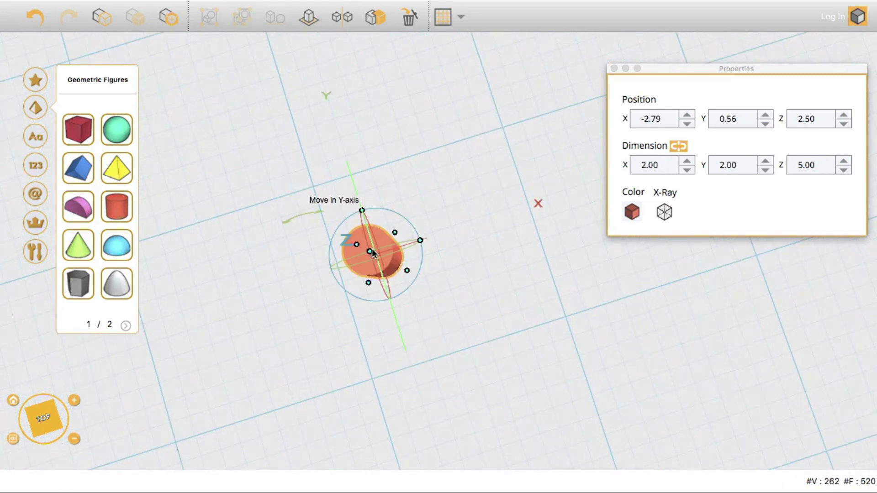
mouse_move(272, 4)
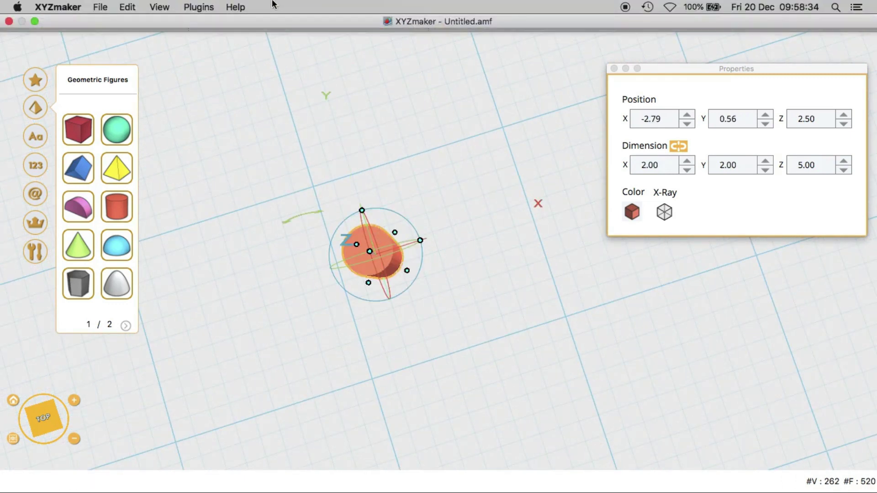
click(196, 6)
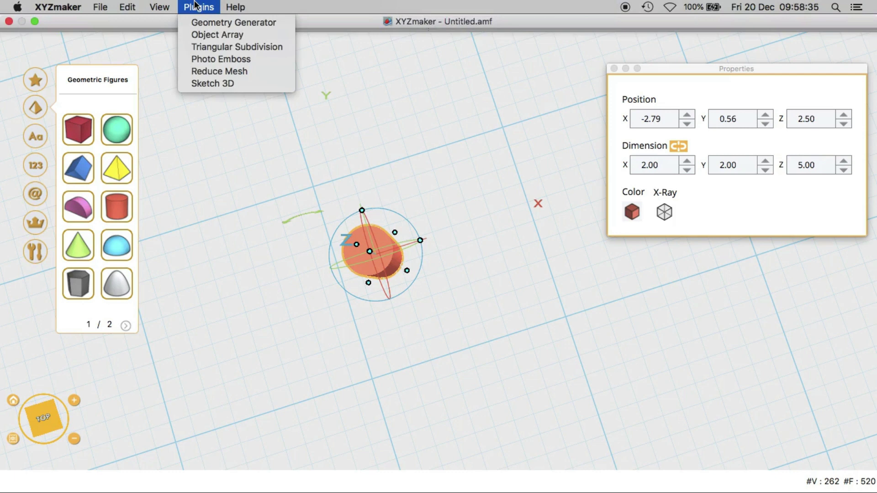
click(209, 35)
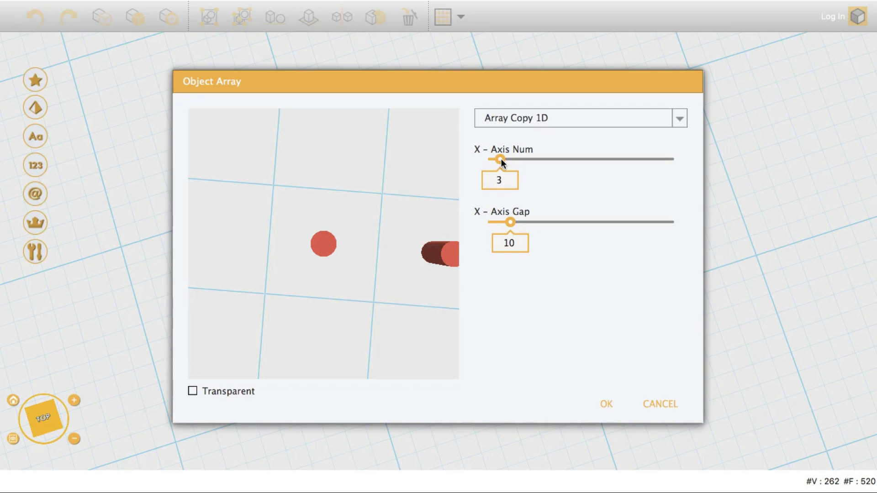
click(505, 126)
click(511, 157)
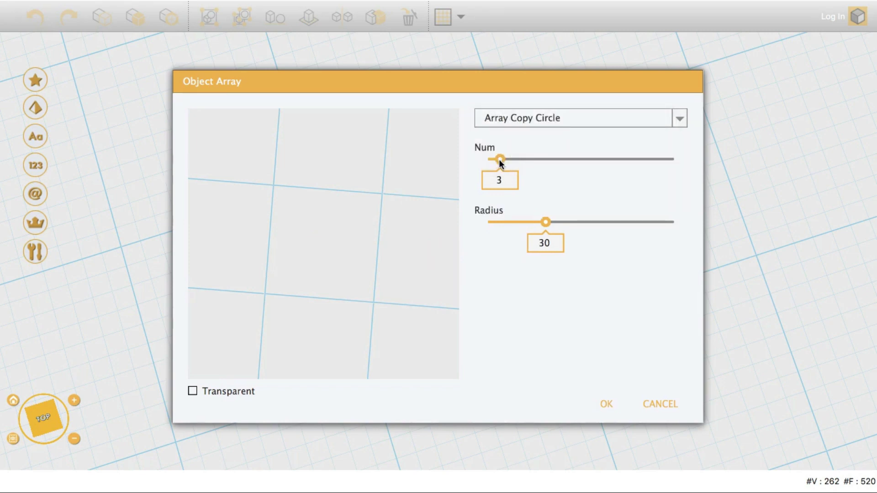
drag(499, 161, 562, 160)
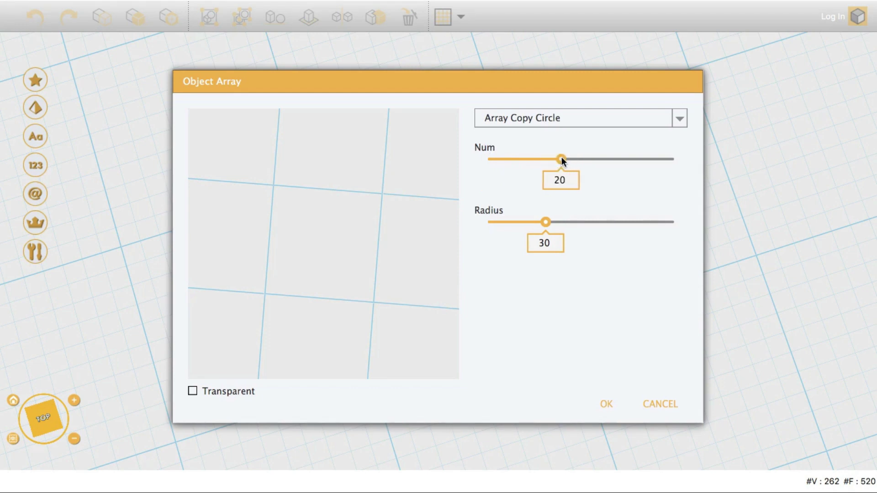
drag(546, 222, 503, 223)
click(501, 242)
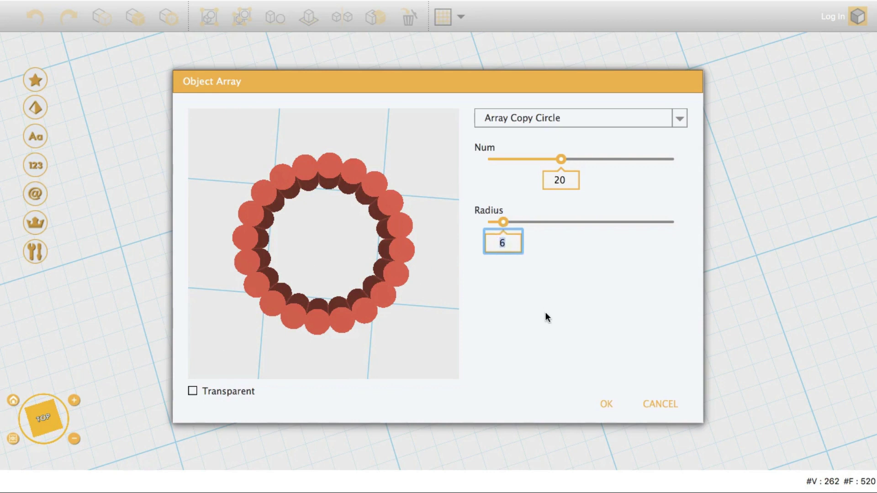
click(603, 403)
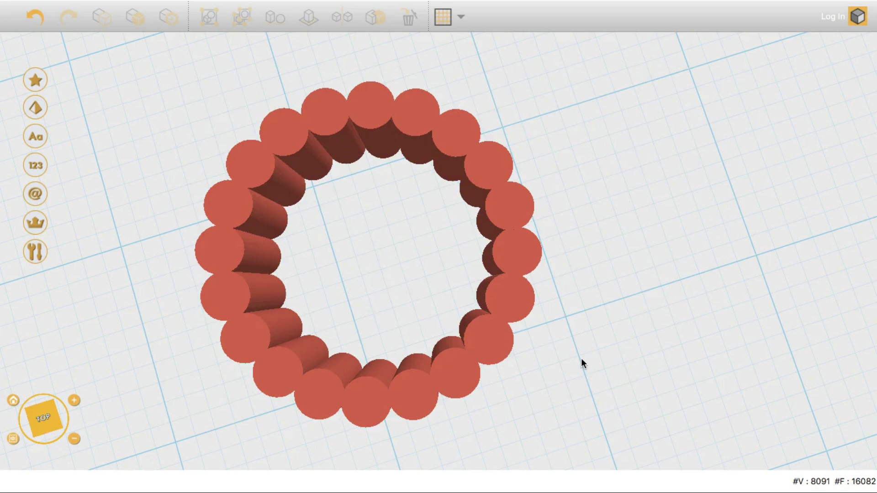
- Select every second cylinder around the ring, ten in all, and group them into one object
click(524, 256)
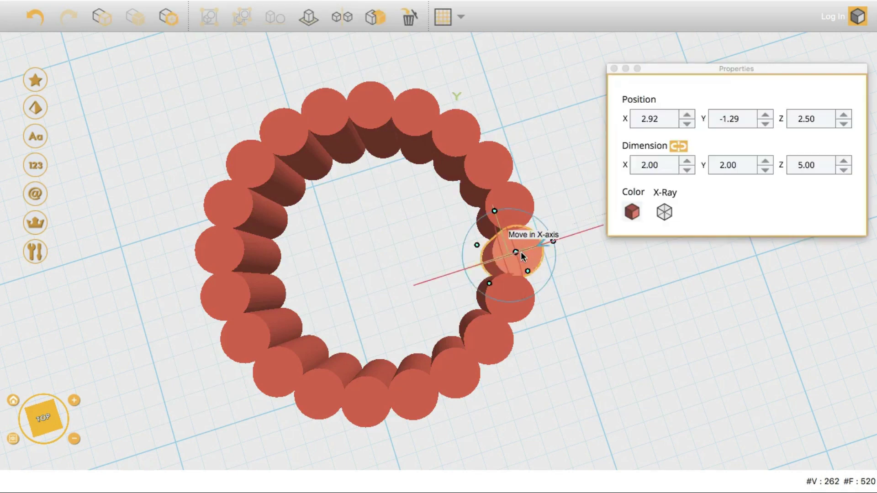
shift+click(492, 174)
shift+click(416, 97)
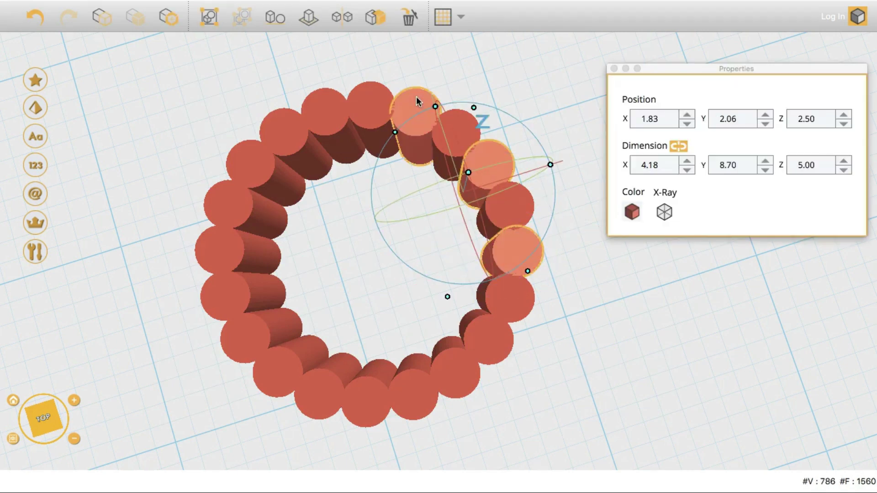
shift+click(340, 119)
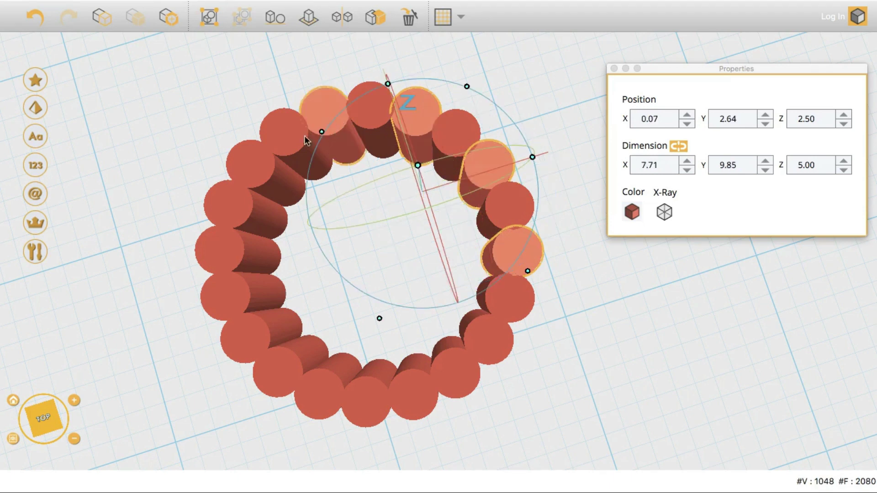
shift+click(256, 167)
shift+click(226, 250)
shift+click(248, 343)
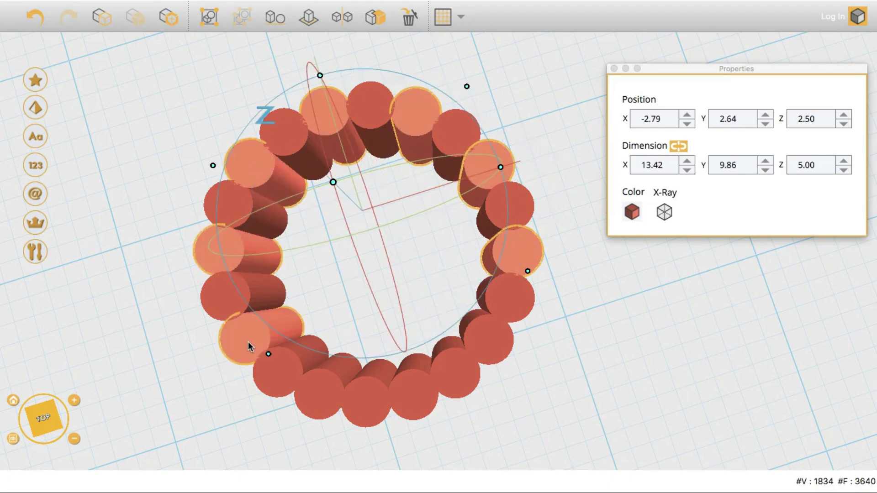
shift+click(314, 397)
shift+click(405, 400)
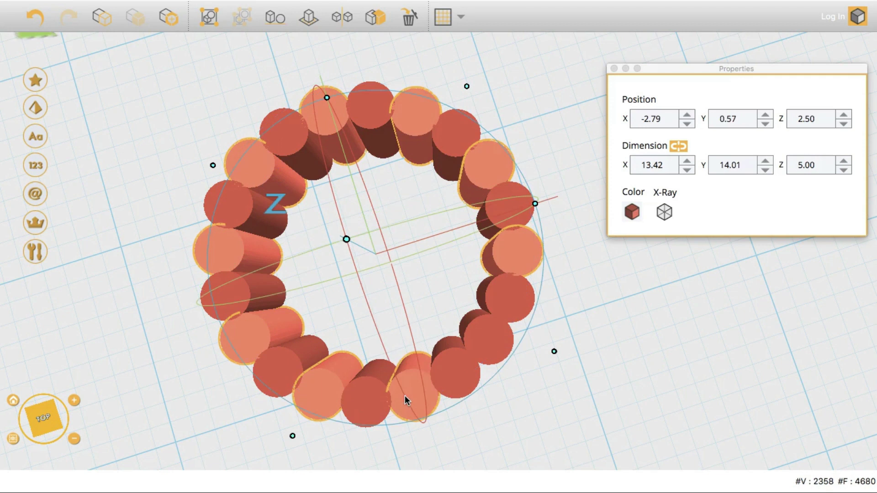
shift+click(476, 338)
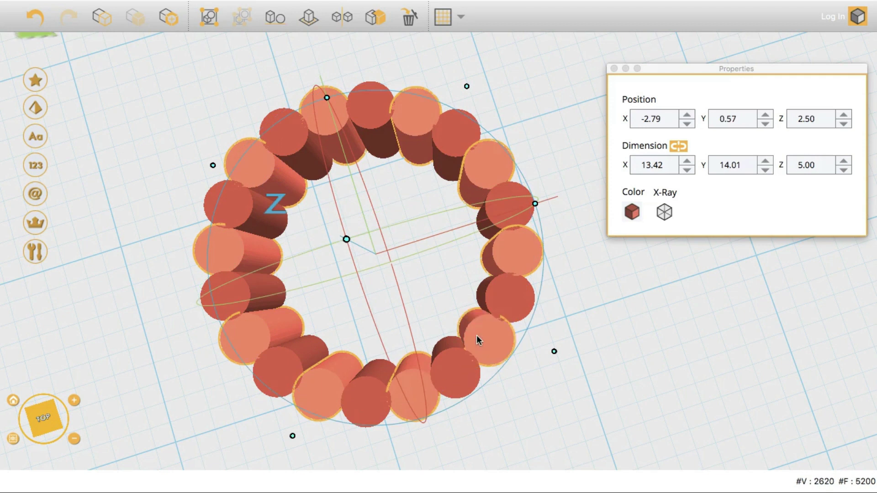
key(super+g)
- Select the ten remaining ungrouped cylinders between them and group these into a second object
click(508, 300)
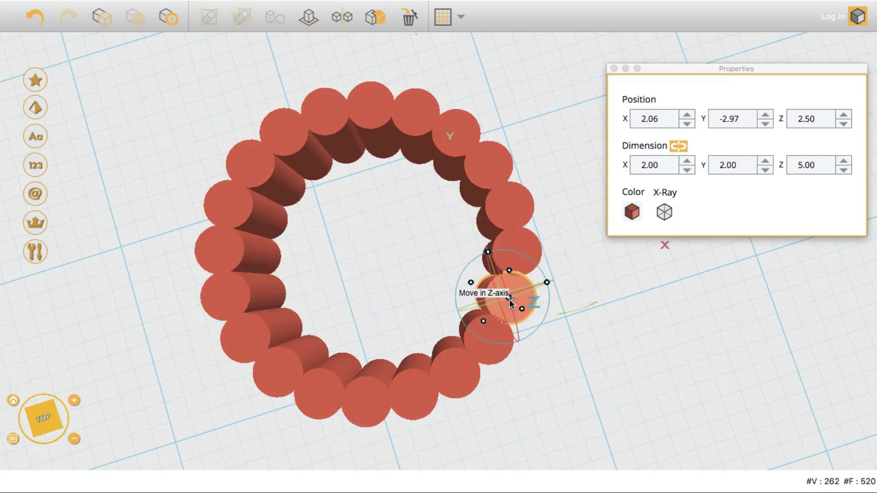
shift+click(512, 200)
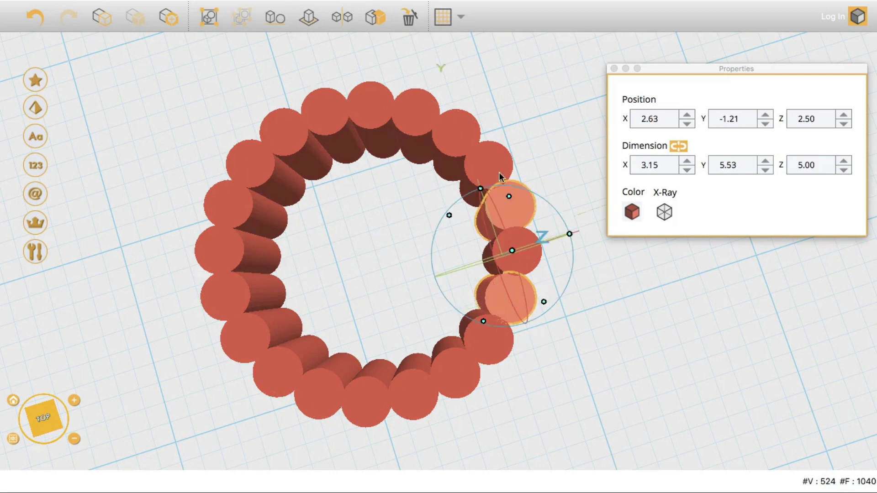
shift+click(431, 126)
shift+click(373, 105)
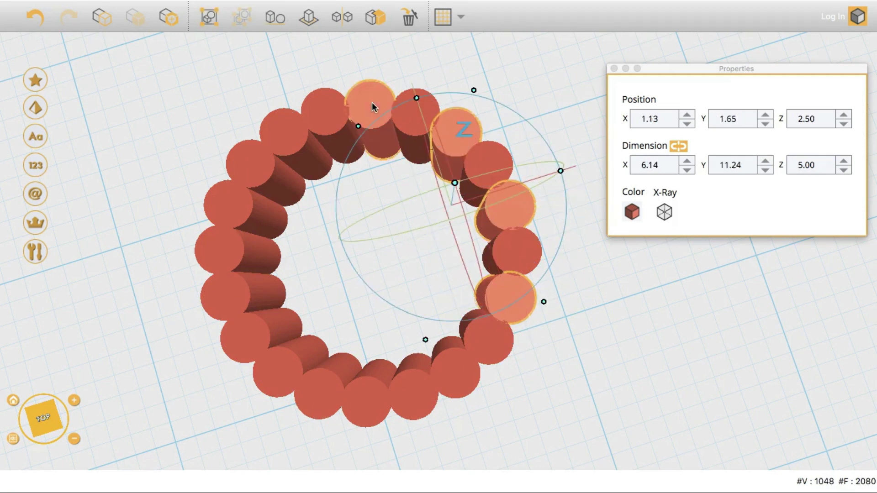
shift+click(291, 131)
shift+click(232, 218)
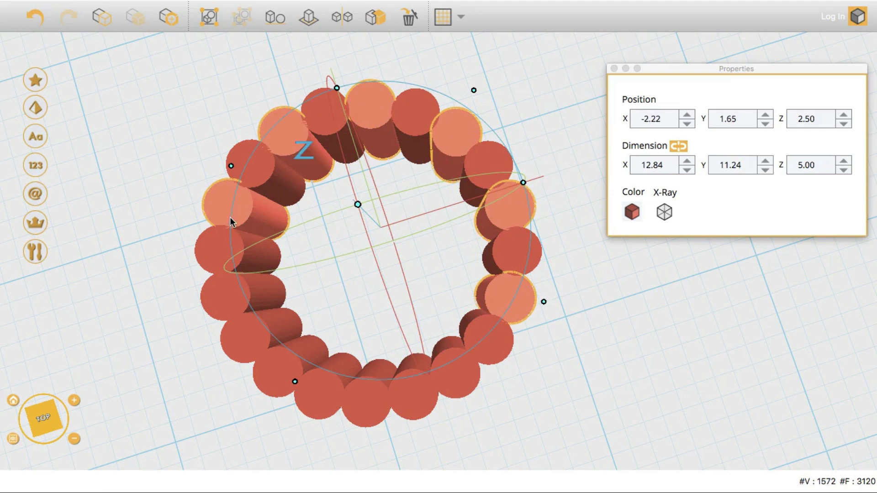
shift+click(228, 300)
shift+click(280, 375)
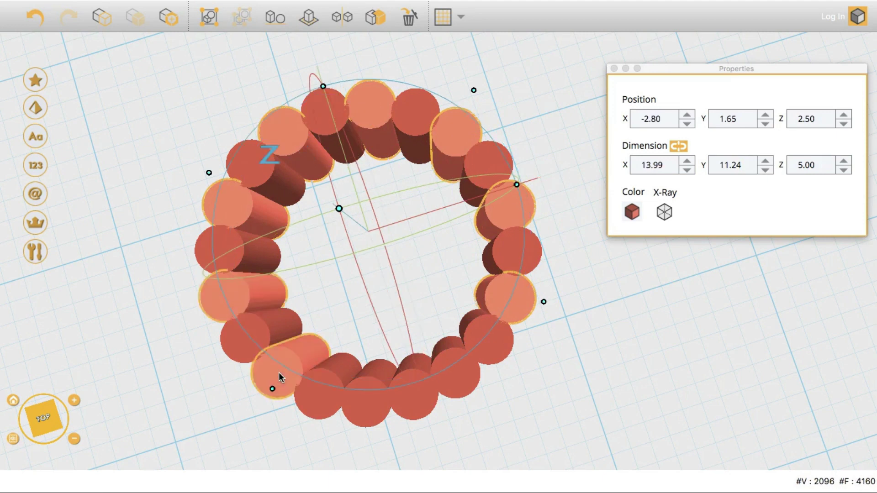
shift+click(371, 413)
shift+click(449, 379)
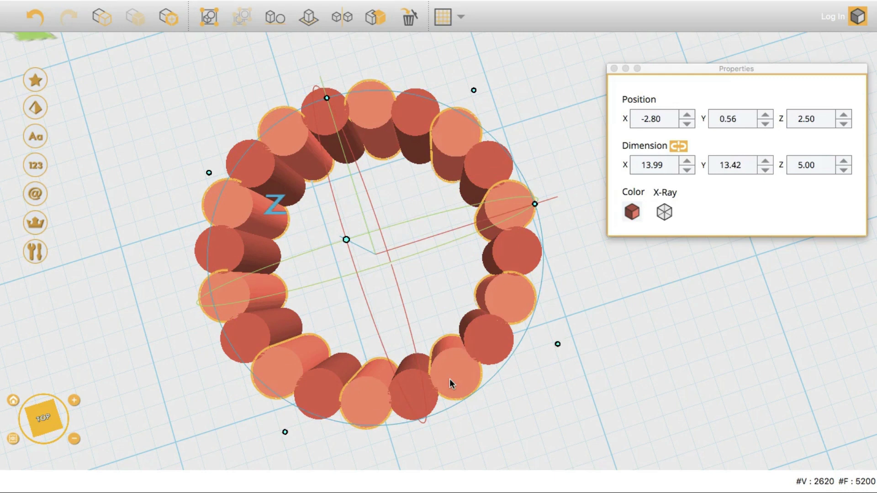
key(super+g)
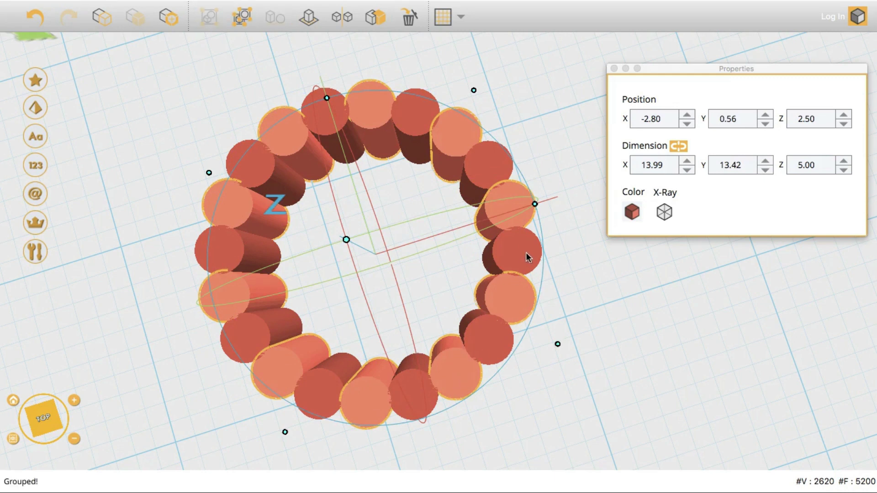
- Change the colour of the second group of alternating cylinders to black
click(632, 212)
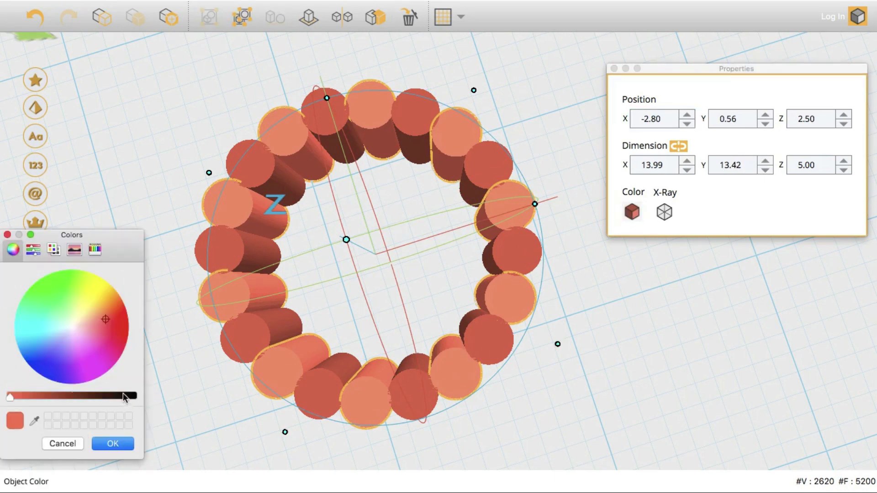
drag(122, 393, 152, 399)
click(114, 443)
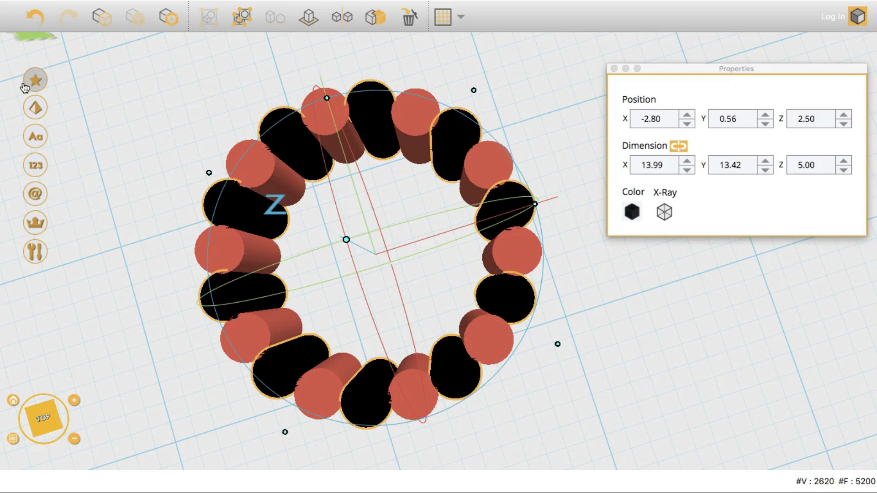
- Add a cylinder inside the ring, size it 10 in X, 10 in Y and 5 in Z, and drop it onto the workplane
click(36, 108)
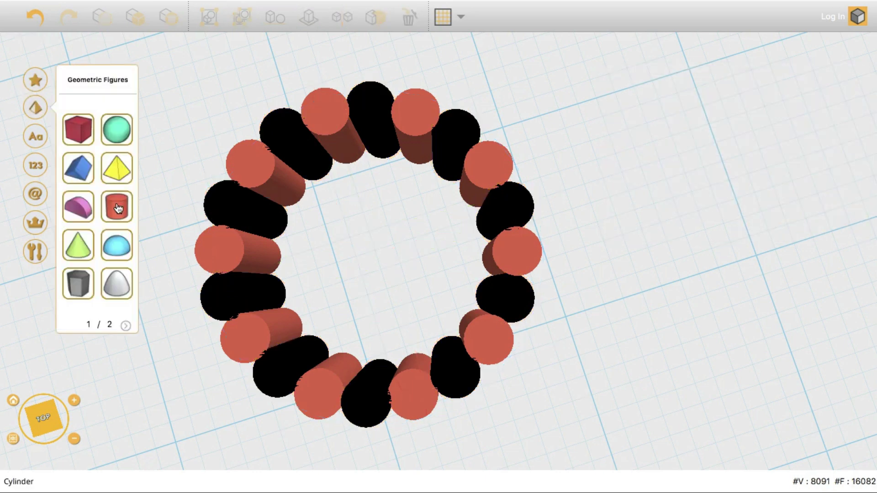
click(119, 209)
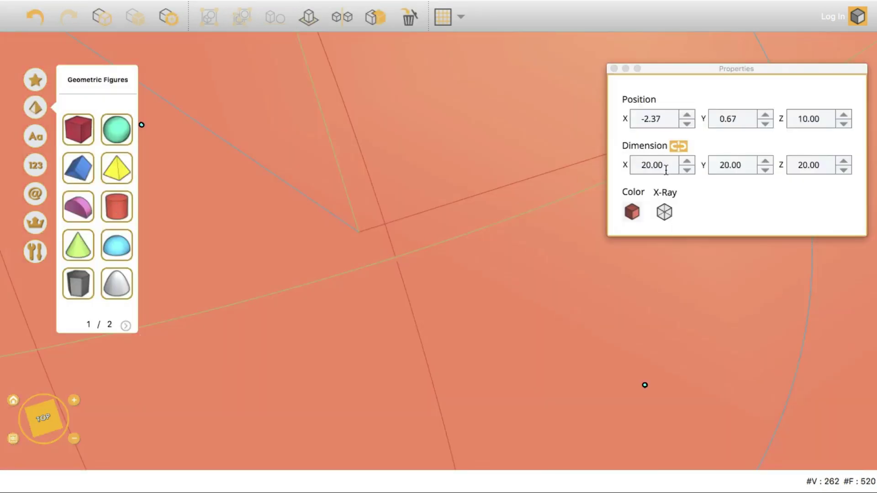
drag(666, 170, 620, 169)
text(10)
key(Tab)
text(10)
key(Tab)
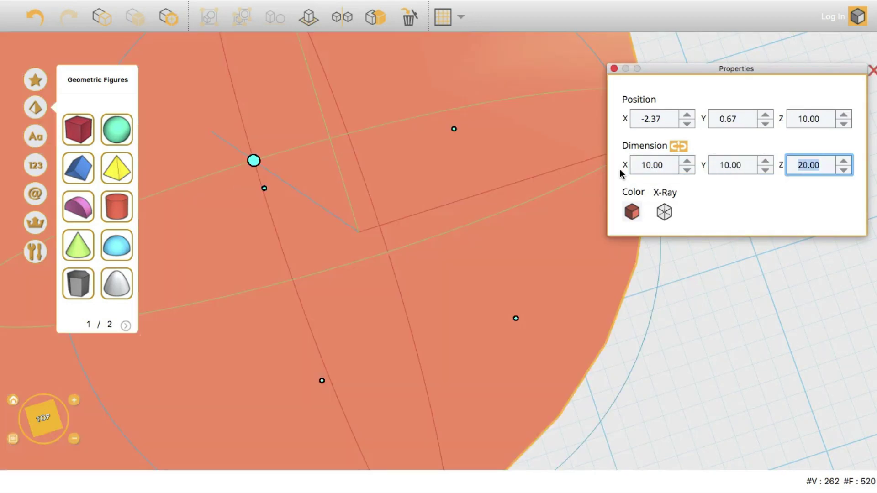
text(5)
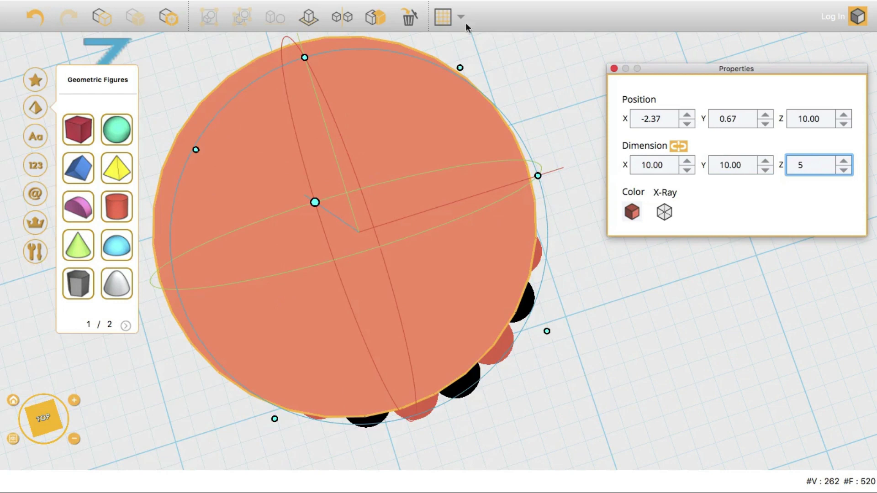
click(309, 21)
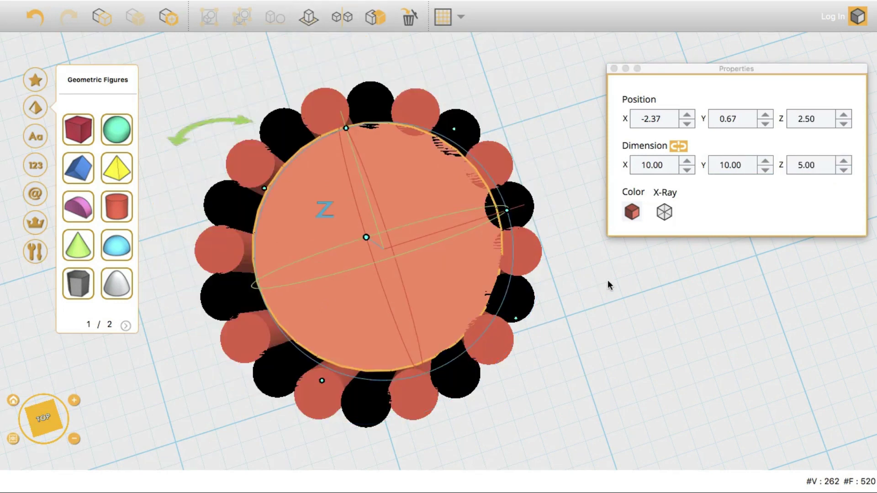
- Group the black and red cylinder sets into one ring, leaving out the large central cylinder
drag(539, 400, 251, 120)
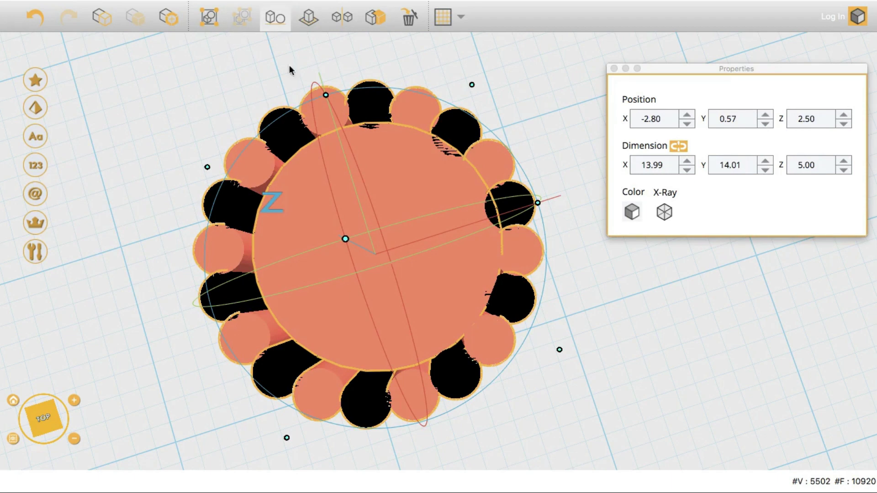
click(229, 97)
click(273, 120)
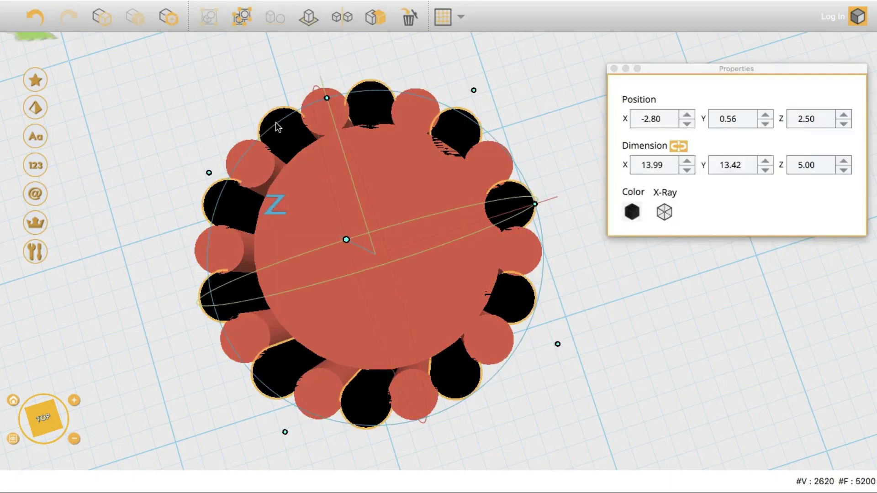
shift+click(253, 169)
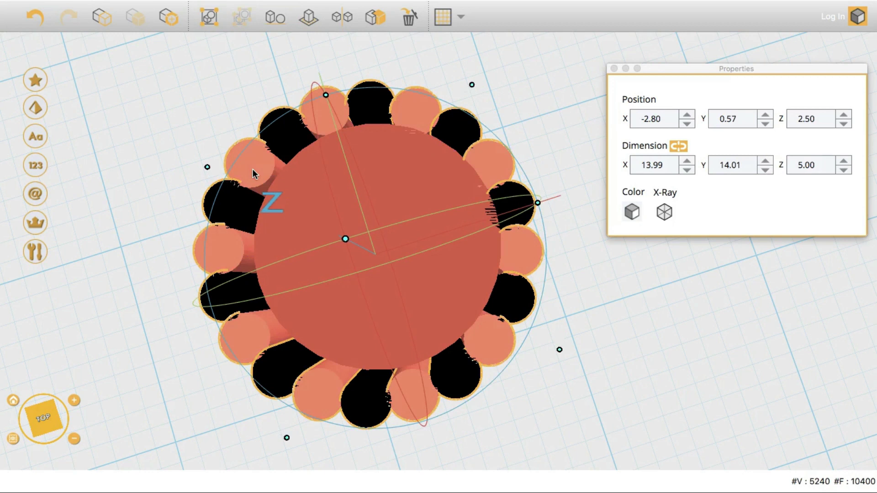
key(super+g)
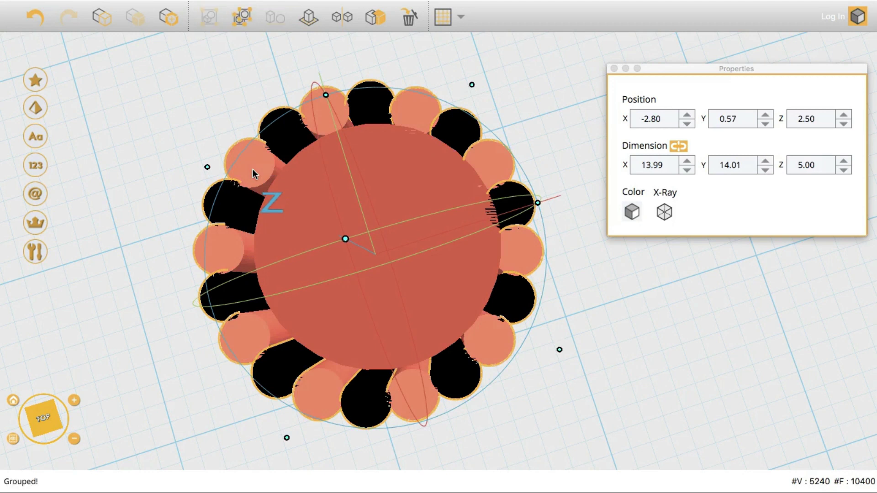
- Align the large central cylinder with the grouped ring so that their centres coincide
click(592, 385)
drag(592, 384, 221, 158)
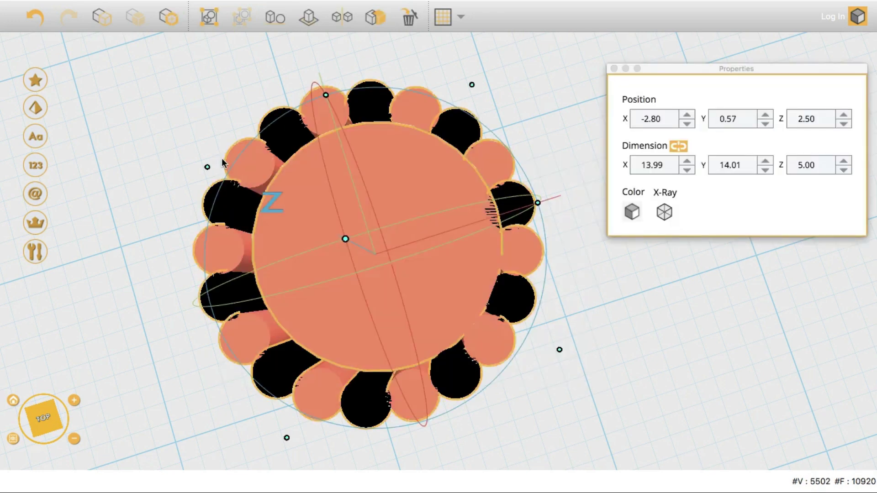
click(276, 23)
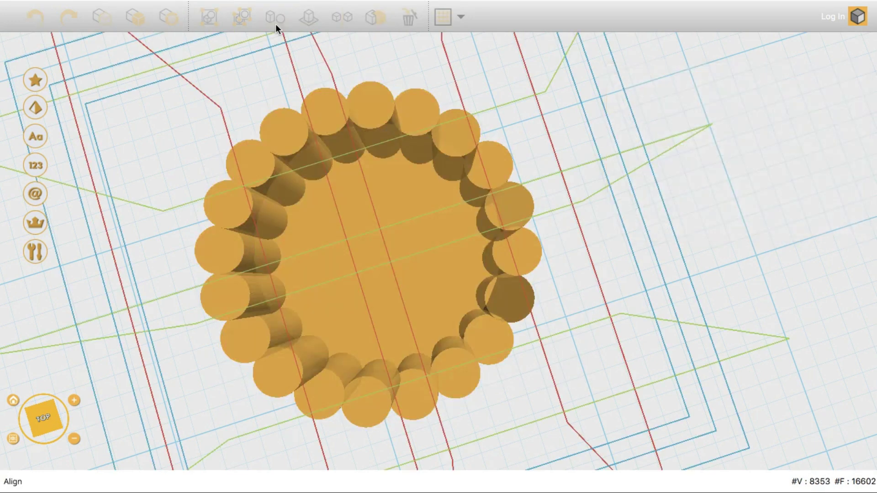
click(294, 63)
- Align the large central cylinder and the surrounding ring again on their common centre line
drag(574, 392, 290, 131)
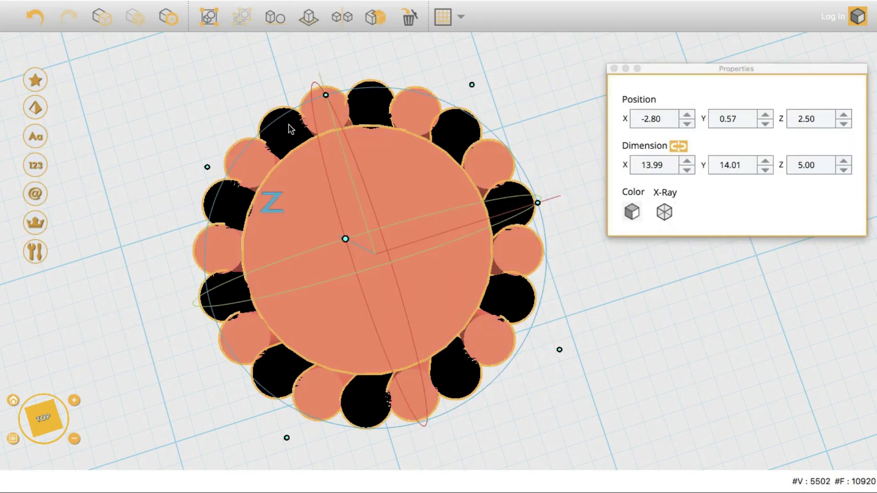
click(277, 17)
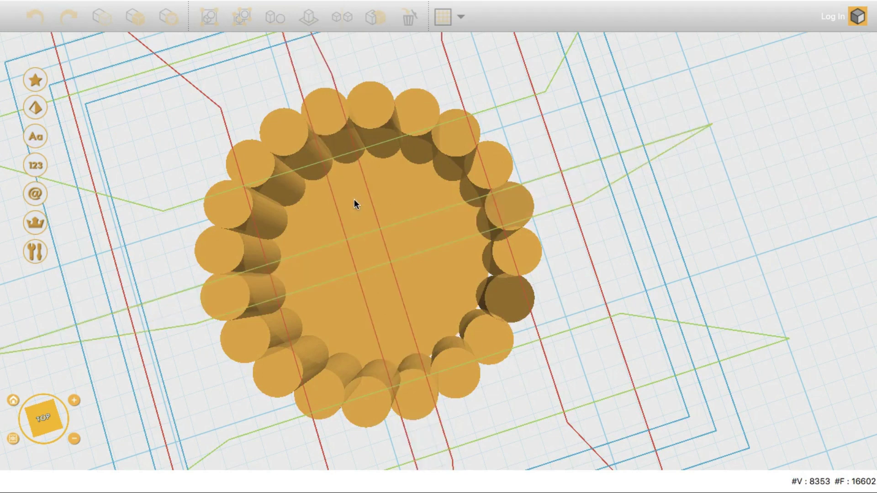
click(438, 209)
- Enlarge the large central cylinder to 12 in X and 12 in Y so that it overlaps the ring
click(428, 238)
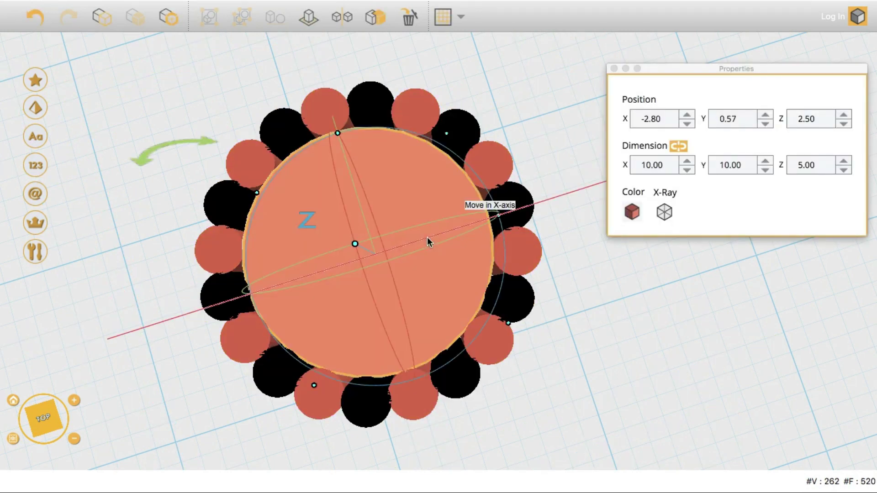
click(686, 160)
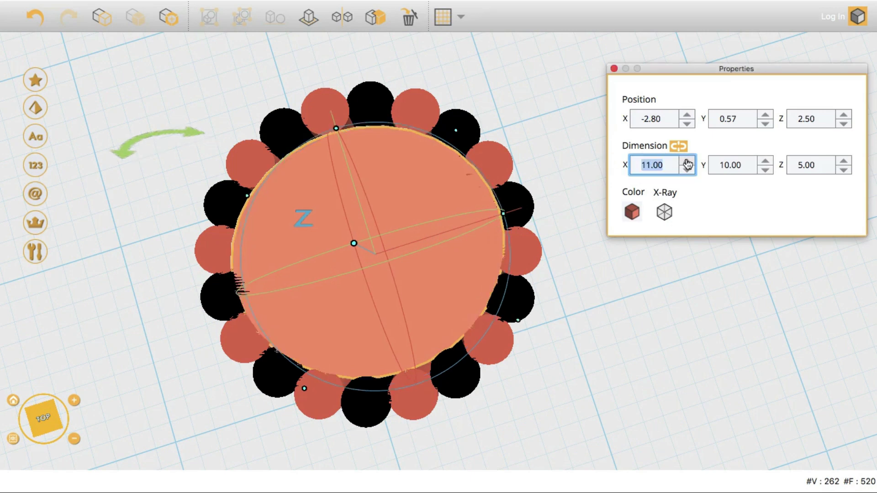
click(687, 160)
click(765, 160)
click(765, 161)
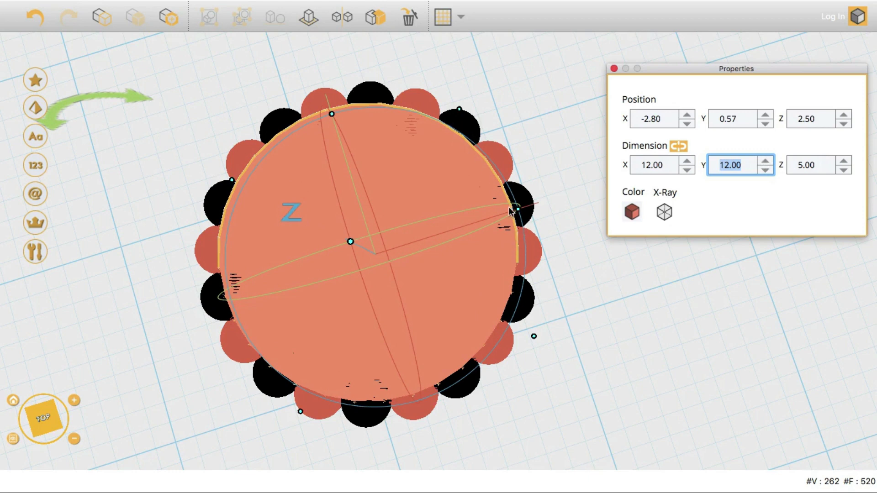
click(573, 284)
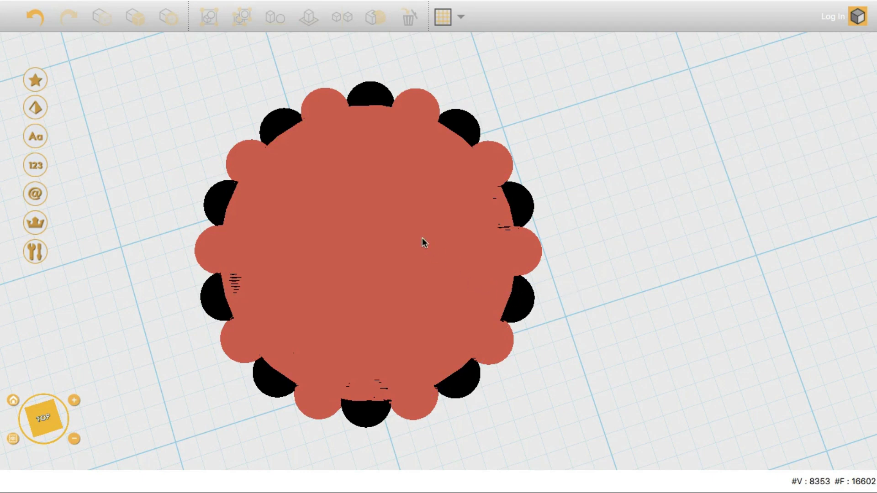
- Ungroup the ring into its red and black sets and set the black cylinders' Z dimension to 6
click(523, 300)
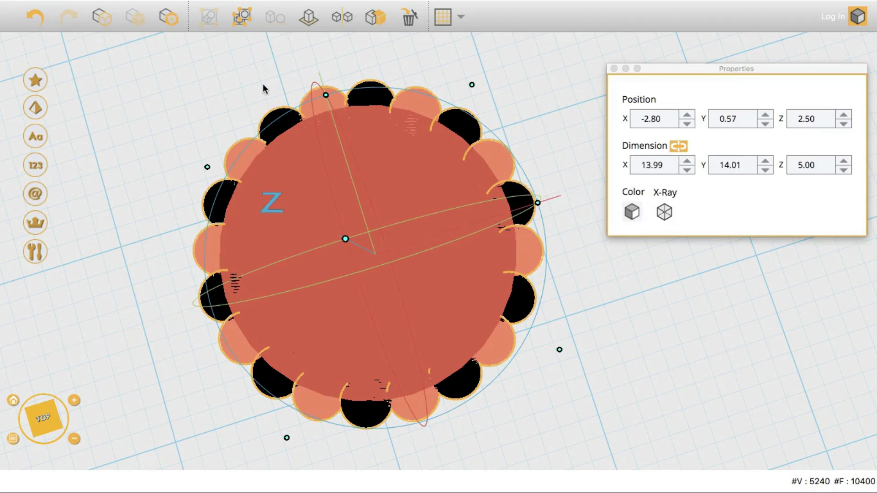
click(242, 19)
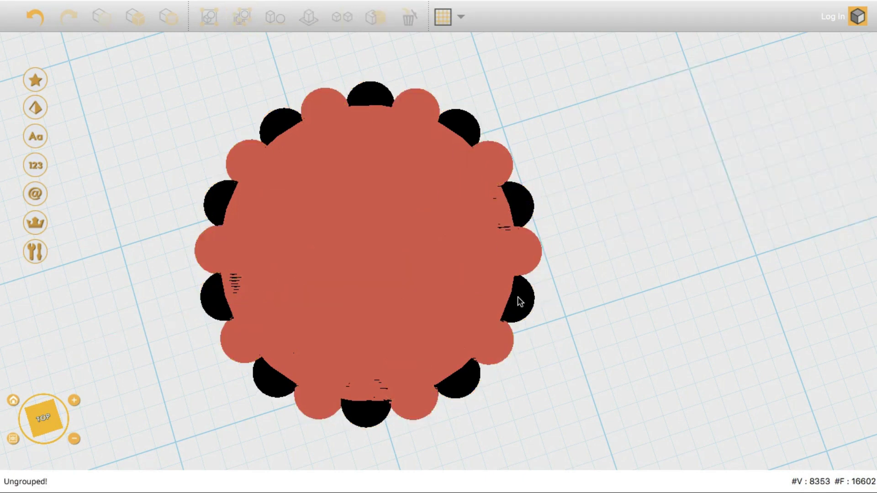
click(517, 298)
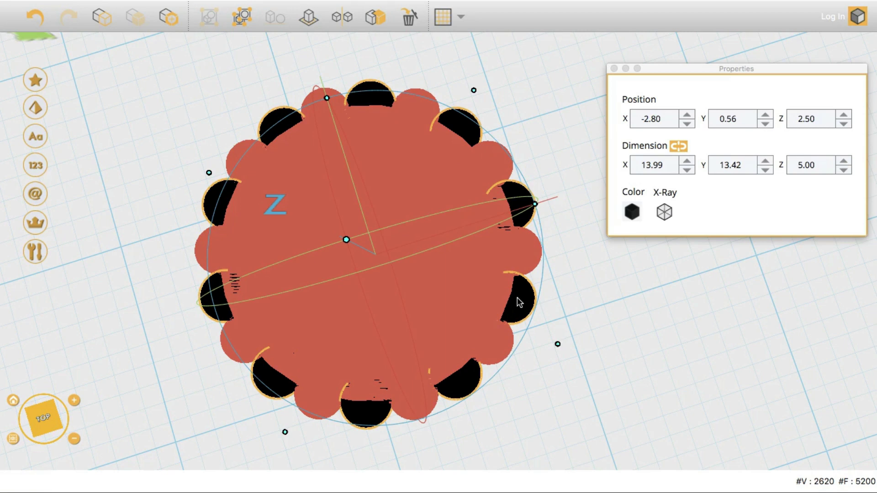
click(843, 162)
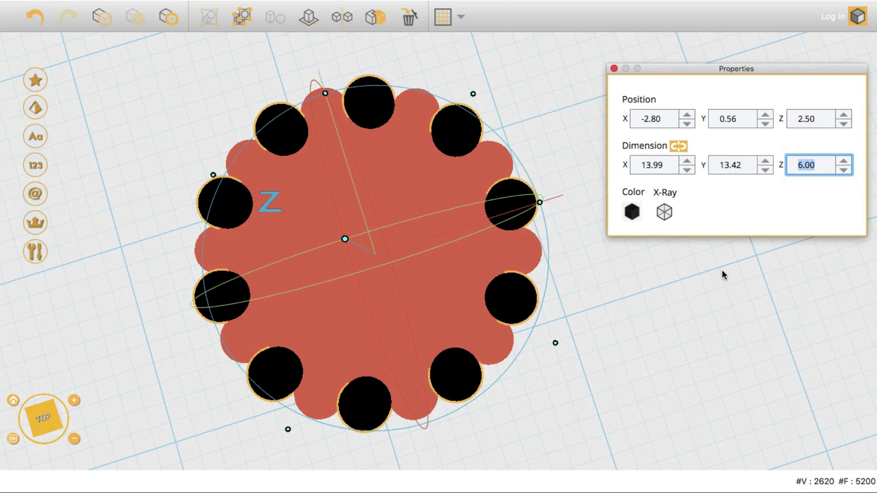
- Cut the black cylinders out of the large central cylinder with the Hole command and group the remaining red parts into one gear
click(439, 268)
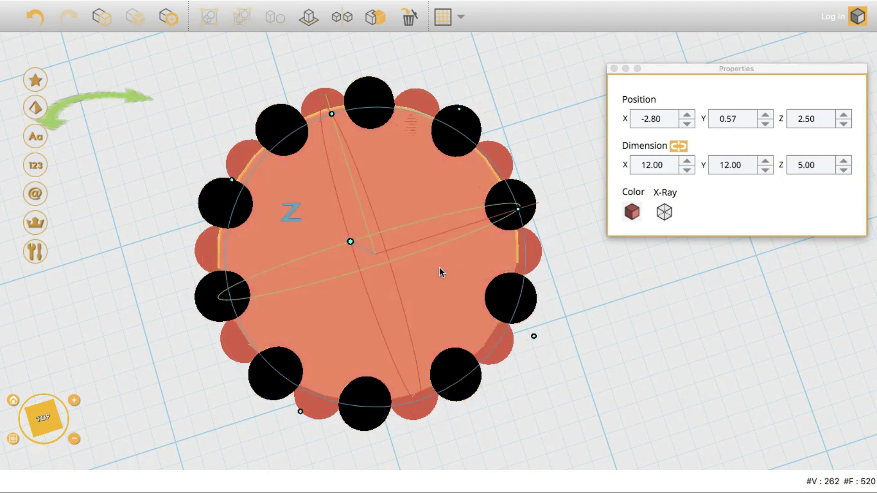
key(h)
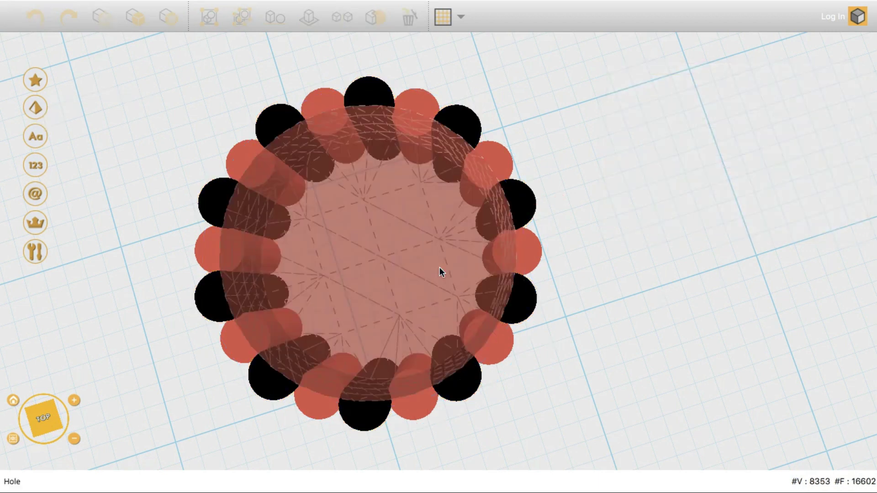
click(520, 297)
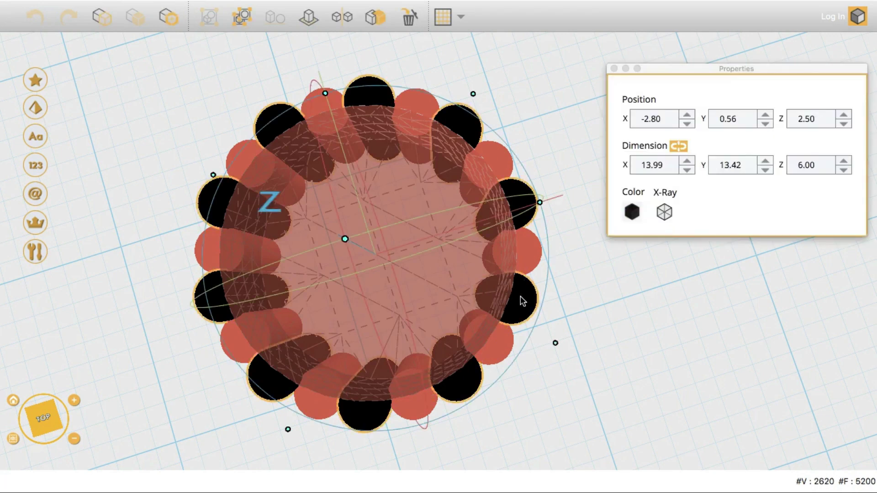
key(h)
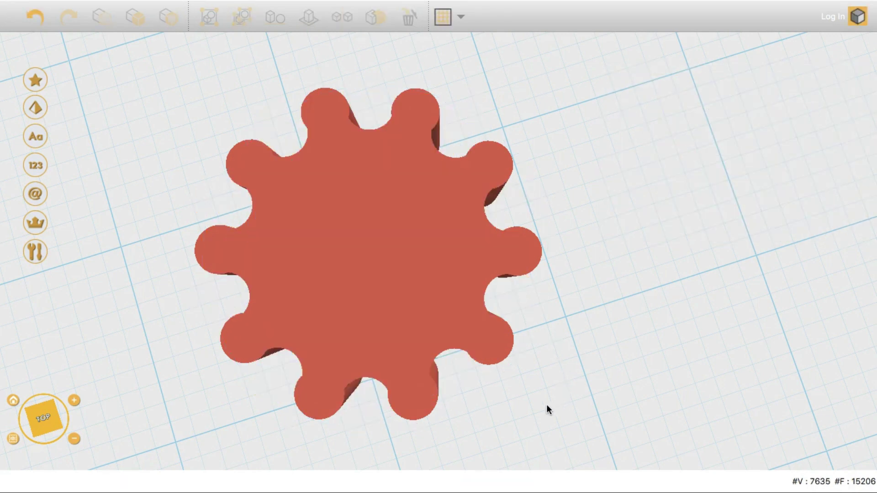
drag(546, 404, 190, 84)
key(ctrl+g)
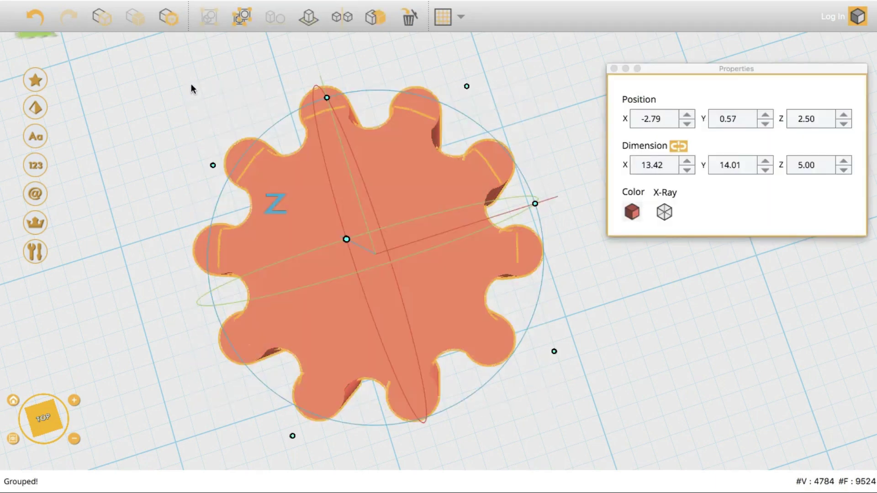
click(118, 130)
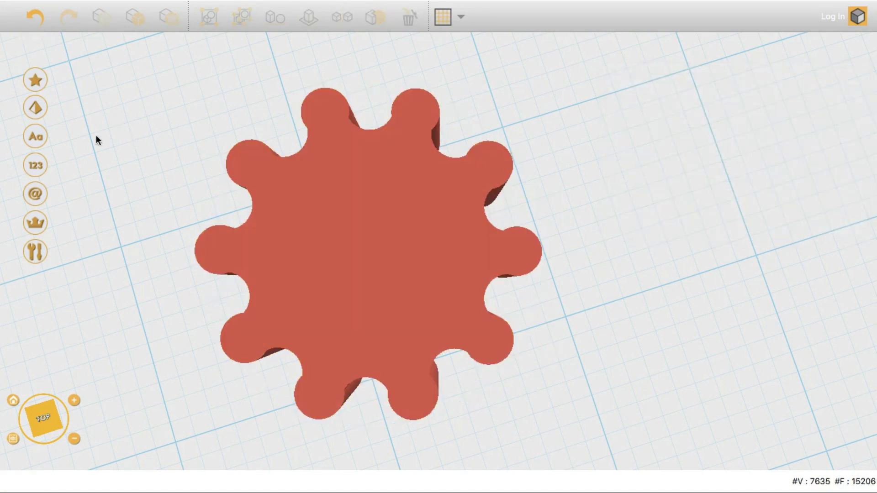
- Add a cylinder beside the gear, size it 3 in X, 3 in Y and 10 in Z, and drop it onto the workplane
click(42, 111)
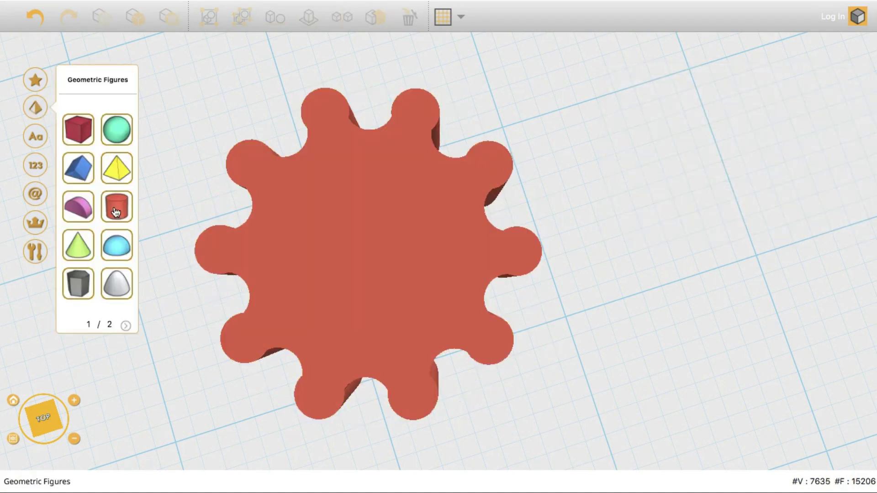
drag(116, 213, 543, 242)
double_click(662, 165)
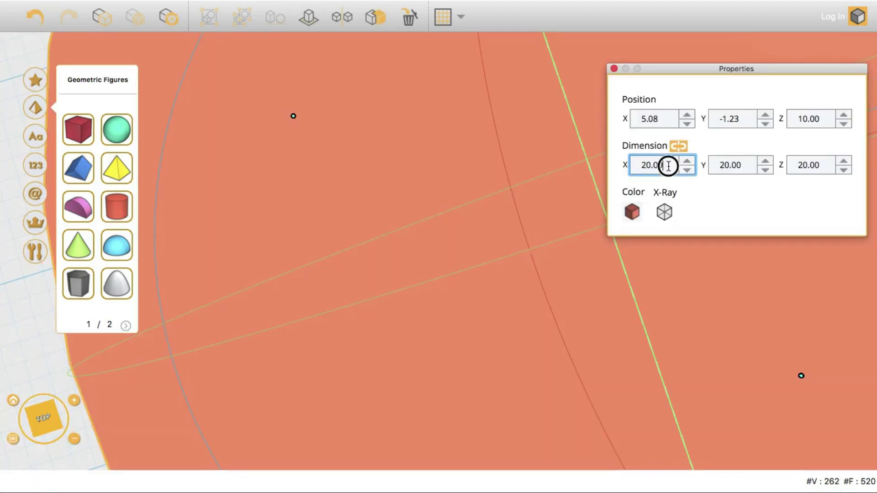
text(3)
key(Tab)
text(3)
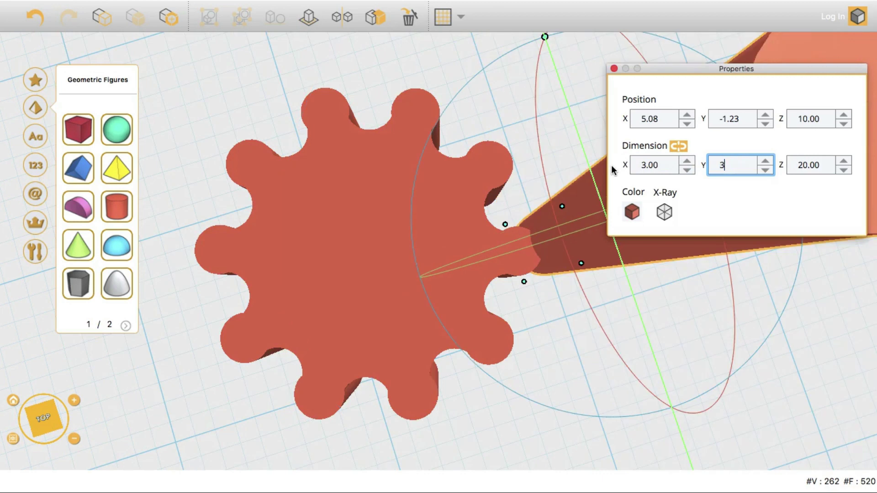
key(Tab)
text(10)
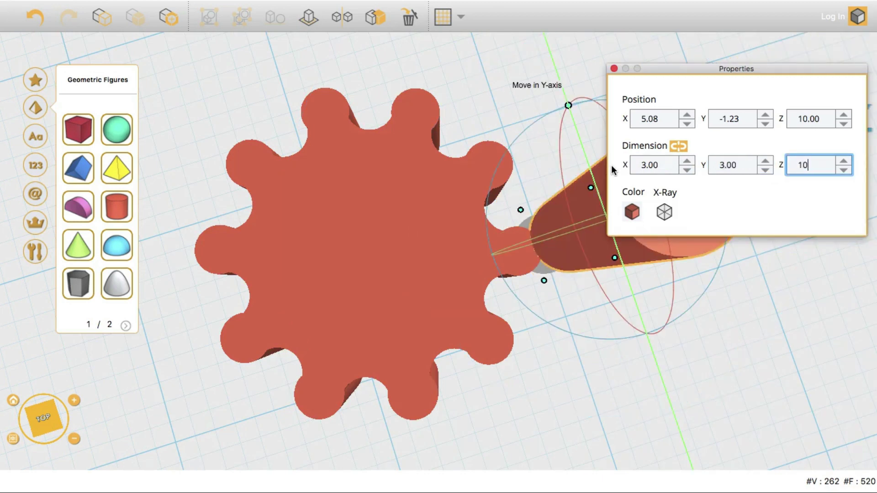
click(308, 17)
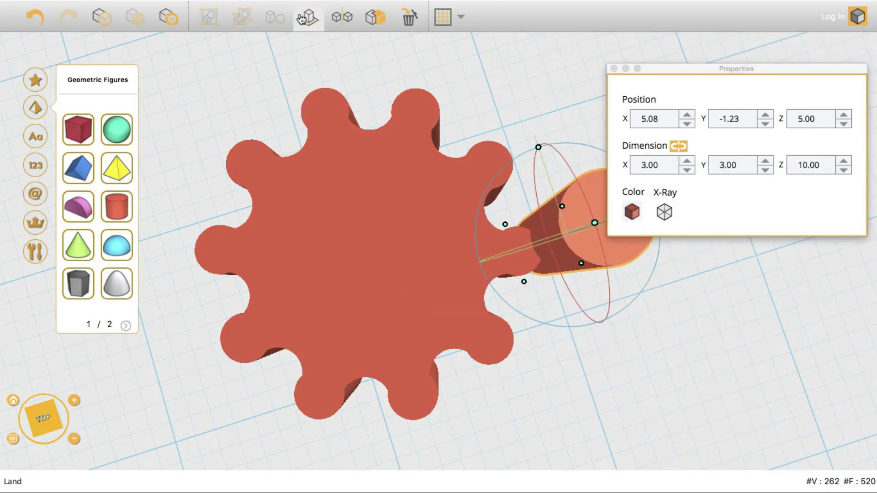
- Move the 3 × 3 × 10 cylinder onto the middle of the gear and change its colour to black
drag(594, 240, 365, 264)
click(632, 211)
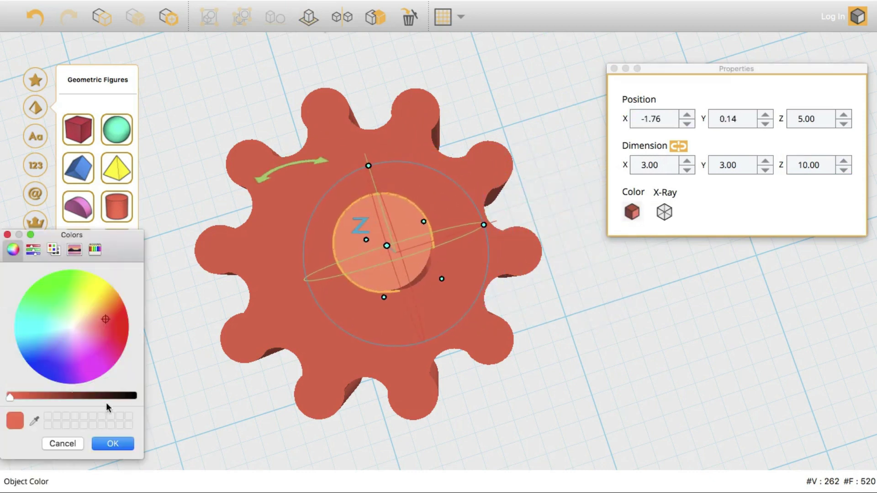
click(129, 397)
click(127, 444)
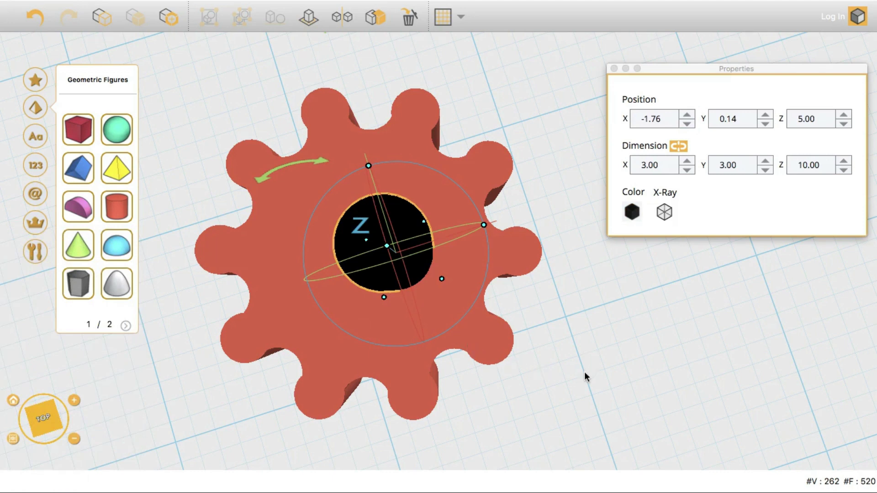
- Lower the black cylinder to a Z position of 4 and align its centre with the gear's centre in X and Y
click(844, 127)
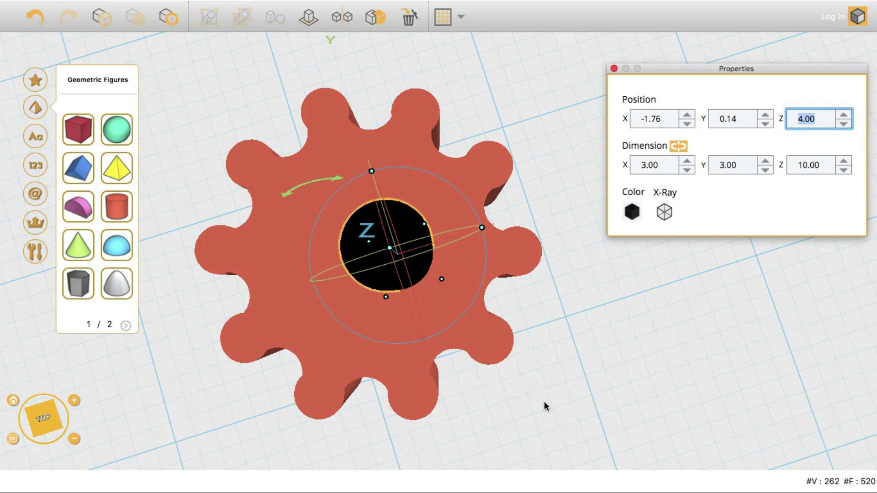
drag(544, 401, 248, 185)
click(275, 17)
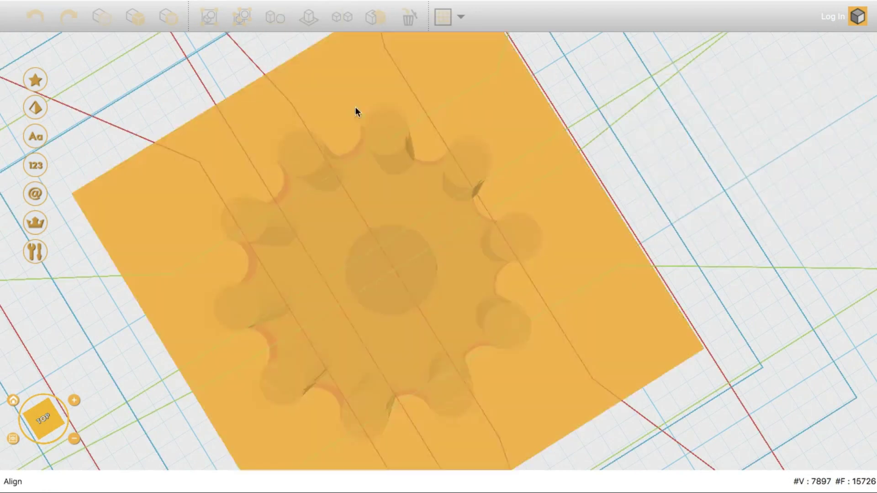
click(338, 182)
drag(533, 416, 192, 90)
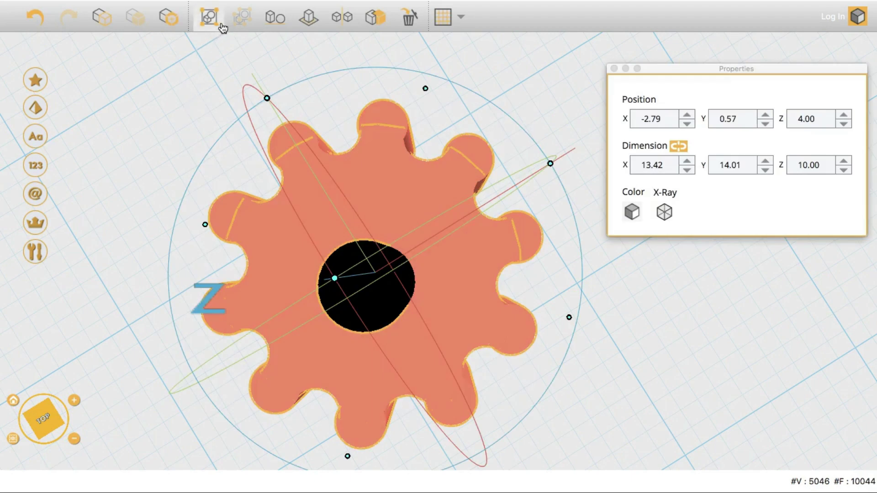
click(275, 17)
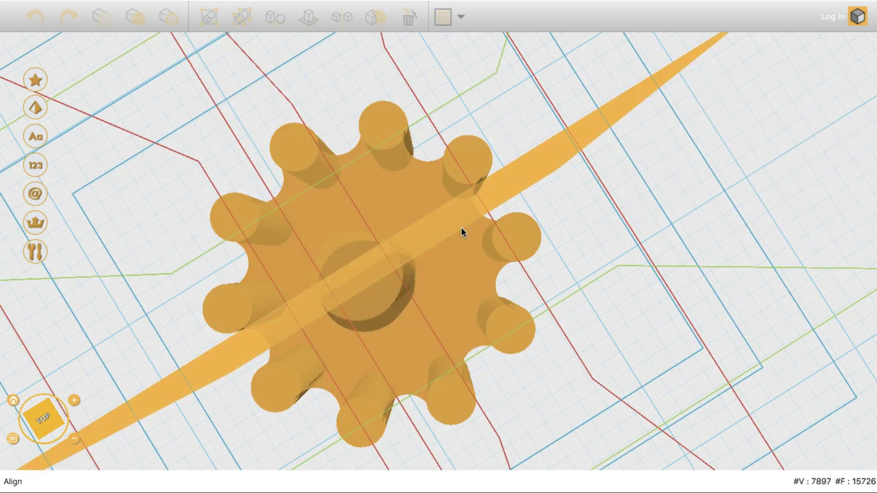
click(461, 226)
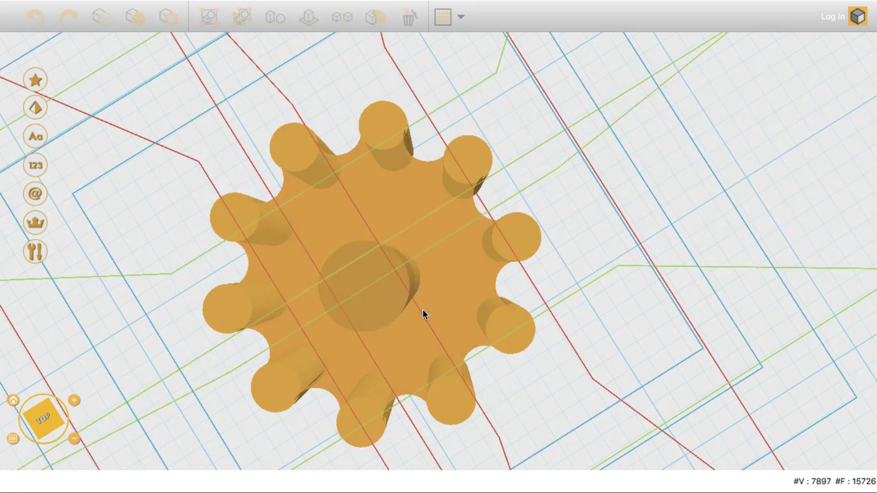
click(452, 237)
- Cut the black cylinder out of the gear with the Hole command to make a central through hole
right_drag(633, 316, 734, 285)
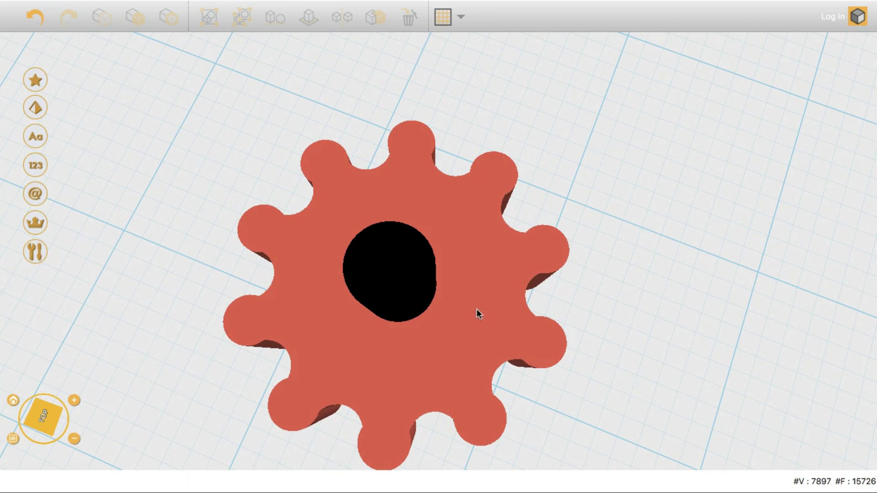
click(461, 305)
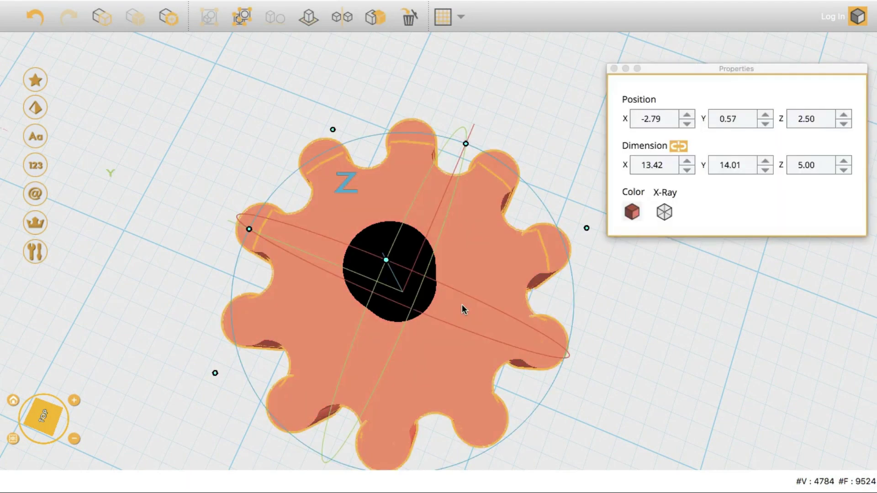
double_click(462, 305)
key(Escape)
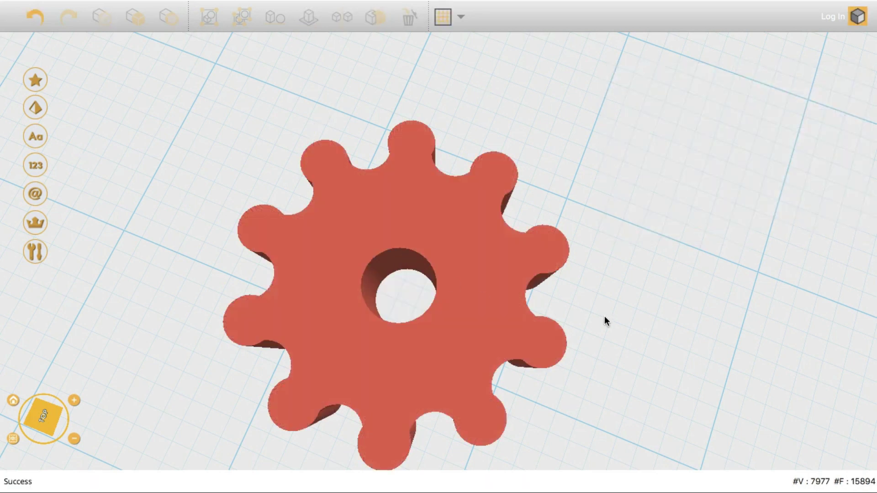
- Move the ten-toothed gear to about X -1.31, Y 4.47 and the five-lobed gear beside it to about X -2.14, Y -8.83
scroll(607, 318, up, 3)
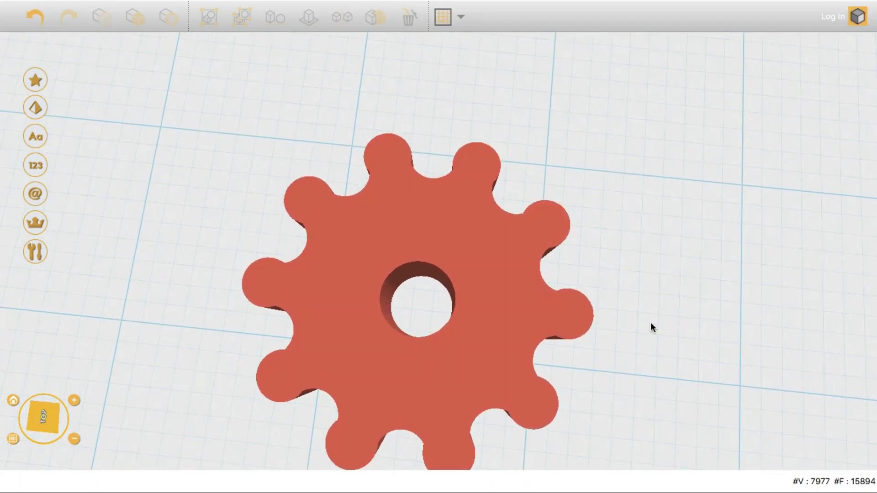
scroll(651, 324, down, 5)
drag(463, 277, 437, 264)
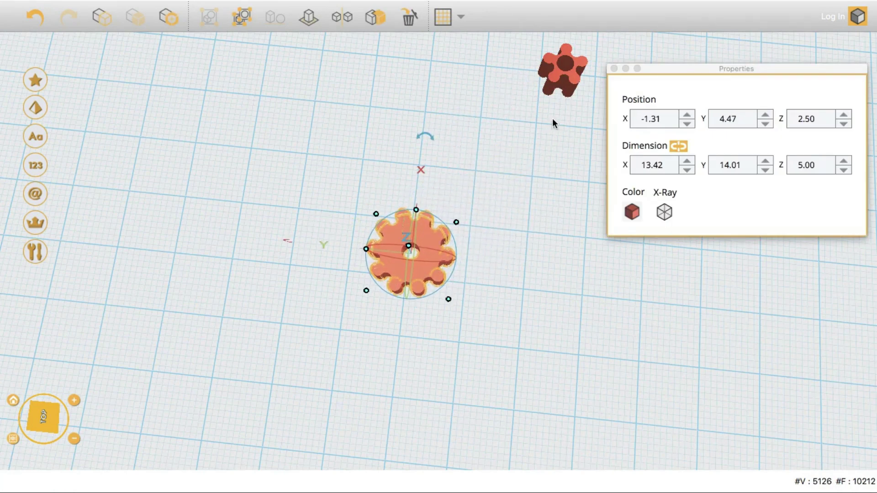
drag(569, 75, 496, 281)
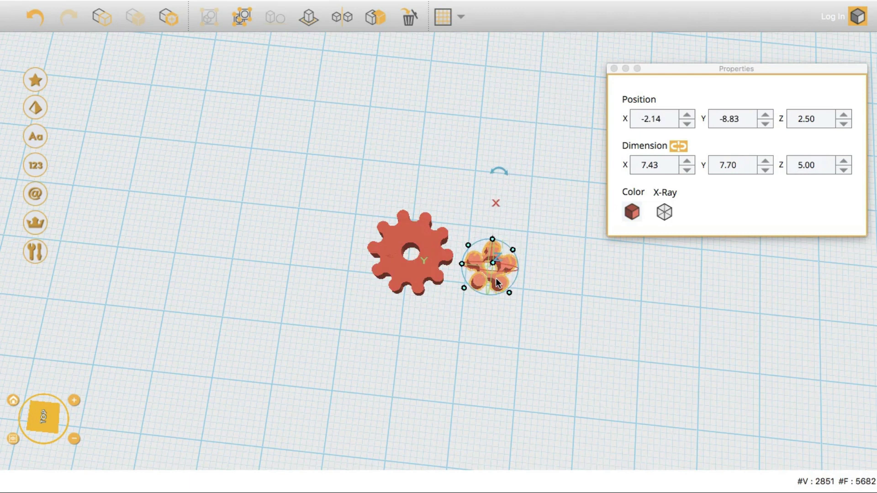
click(446, 320)
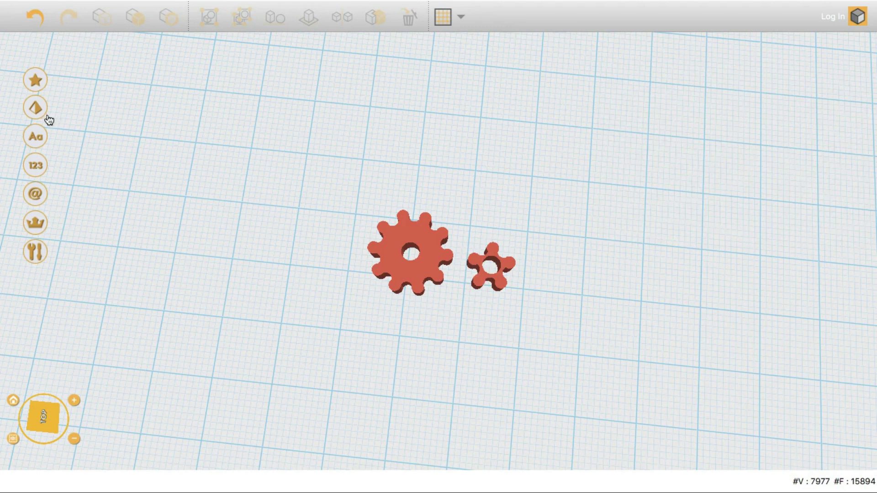
- Add a box beside the ten-toothed gear and size it 15 × 15 × 5
mouse_move(41, 113)
drag(81, 140, 332, 235)
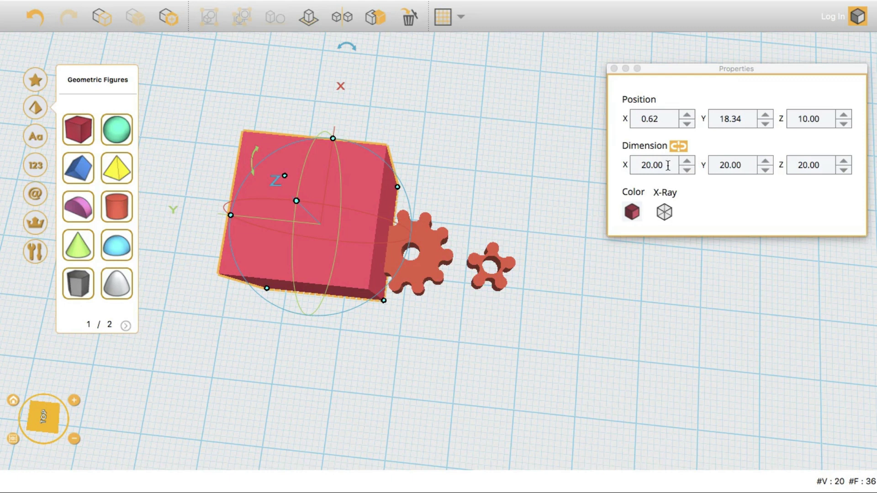
drag(667, 166, 627, 165)
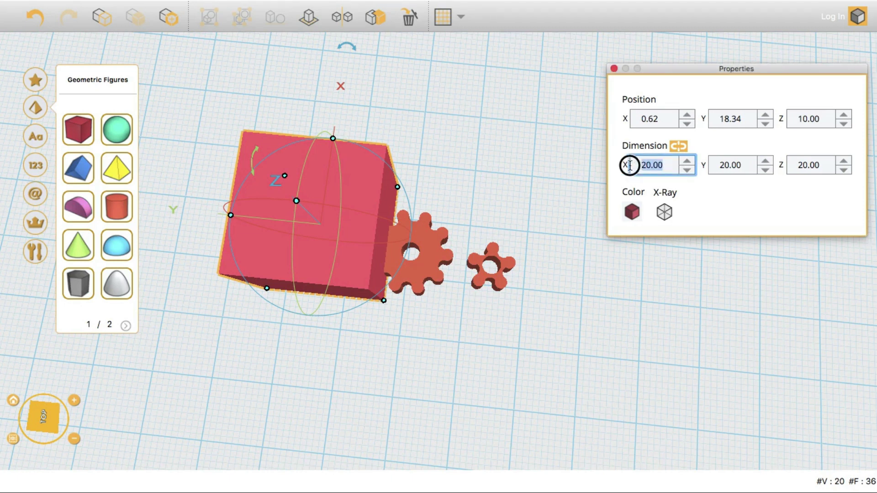
text(15)
key(Tab)
text(151)
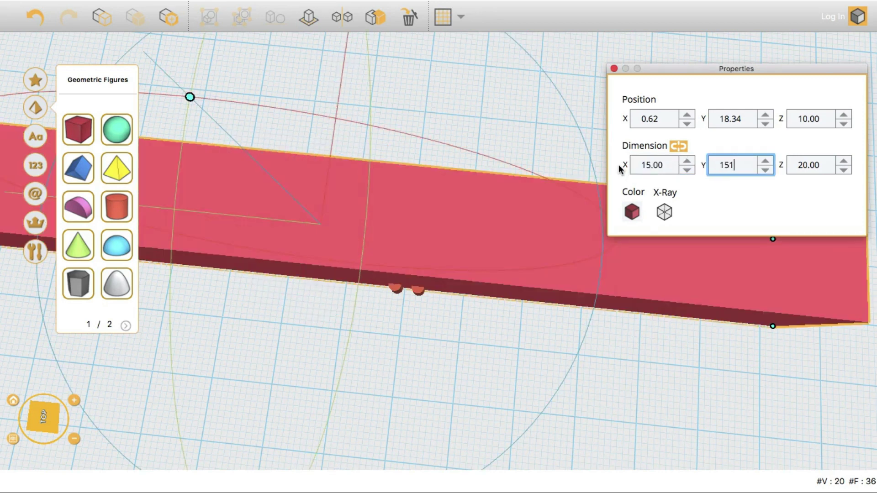
key(BackSpace)
key(Tab)
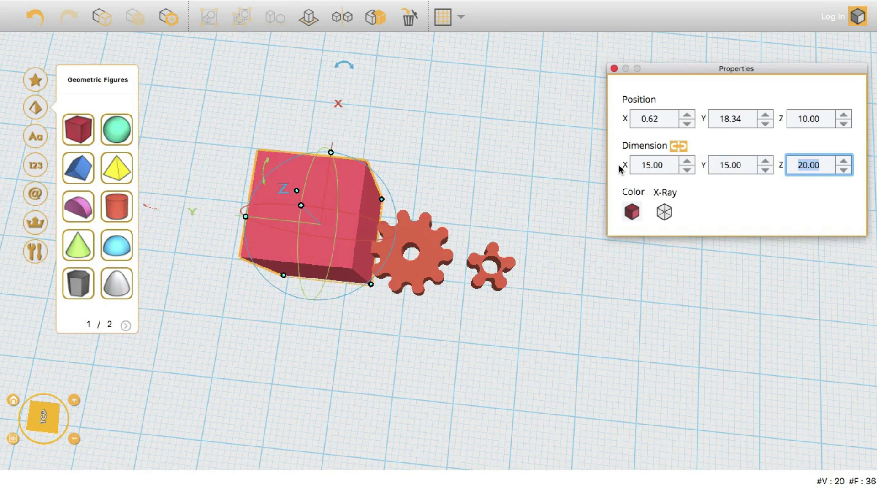
text(5)
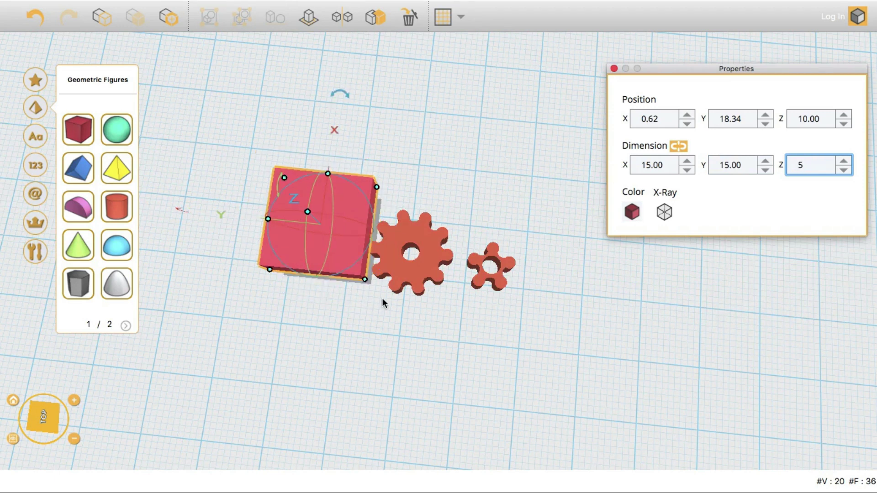
- Set the ten-toothed gear's position to X 0 and Y 0
click(432, 269)
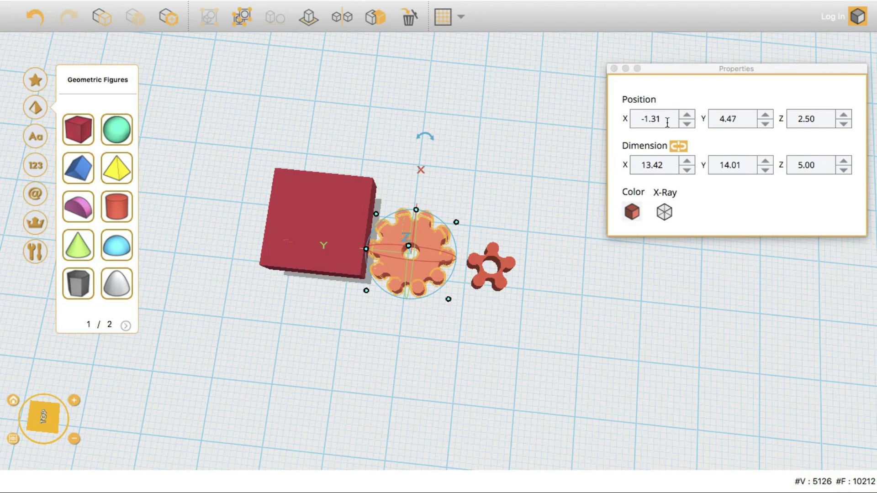
drag(667, 122, 631, 114)
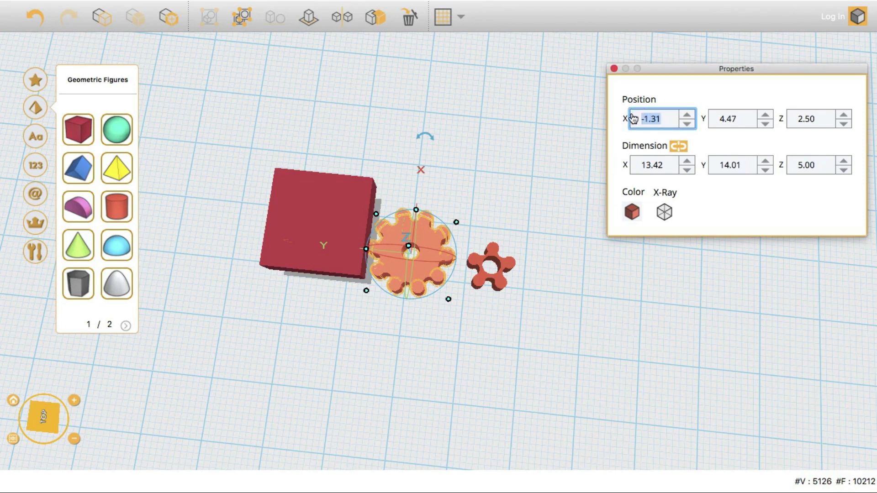
text(0)
key(Tab)
text(0)
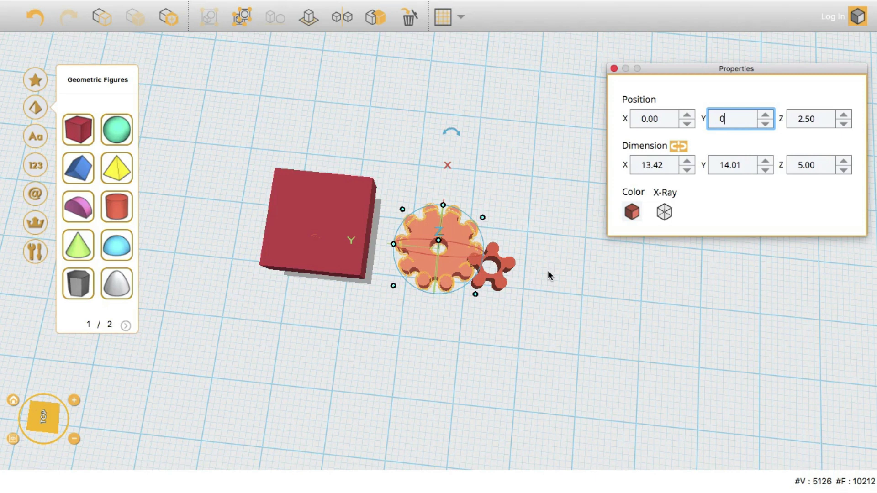
- Position the five-lobed gear at X 0, Y 9.5 so it sits against the ten-toothed gear
click(504, 267)
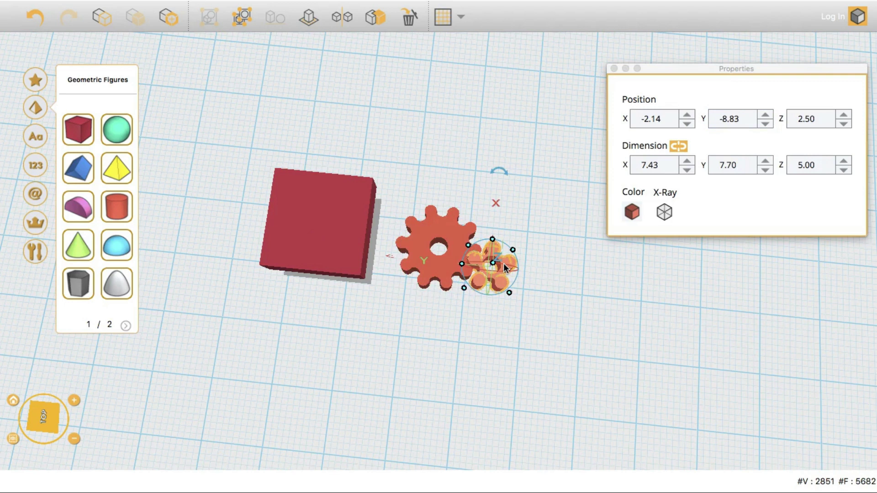
drag(661, 119, 619, 124)
text(0)
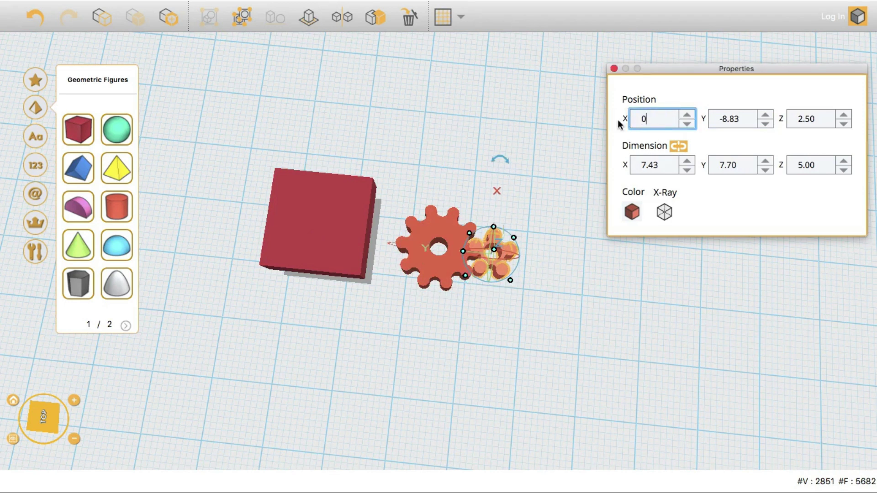
key(Tab)
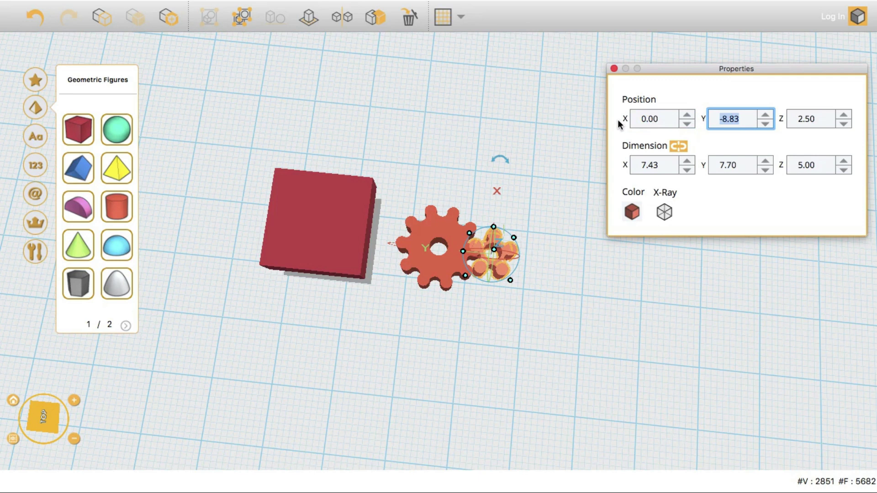
text(9)
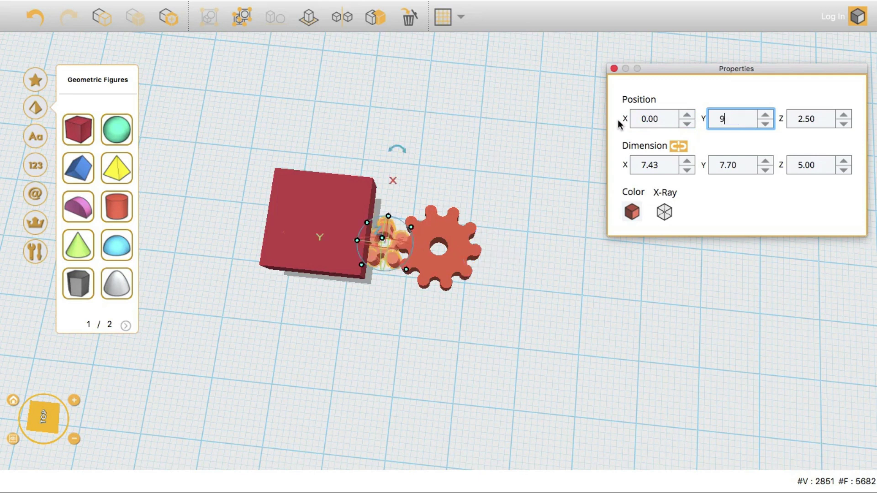
text(.5)
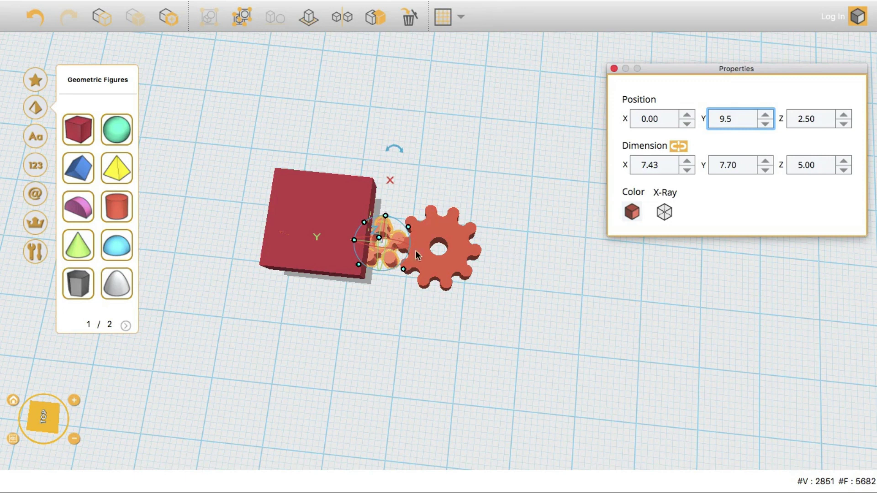
- Move the box over the two gears to compare sizes and set its Y dimension to 20
drag(328, 198, 429, 217)
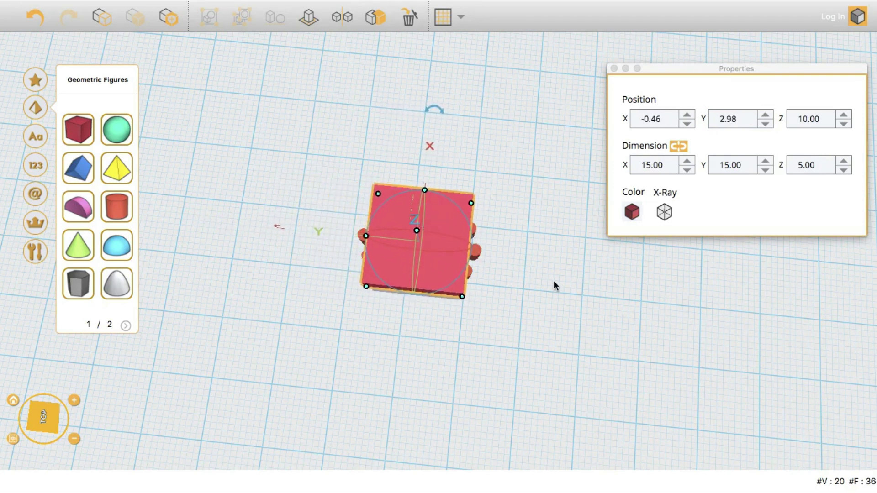
click(746, 168)
drag(746, 167, 700, 168)
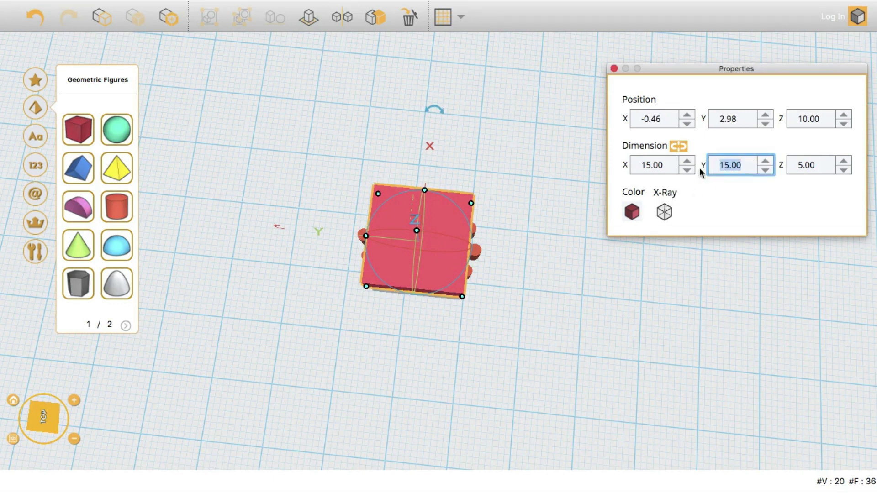
text(20)
key(Return)
- Shift both gears together to about Y 27.43 and land the box on the grid at about X -2.59, Y -2.71
click(516, 302)
scroll(526, 364, down, 1)
right_drag(528, 365, 528, 280)
drag(435, 242, 577, 286)
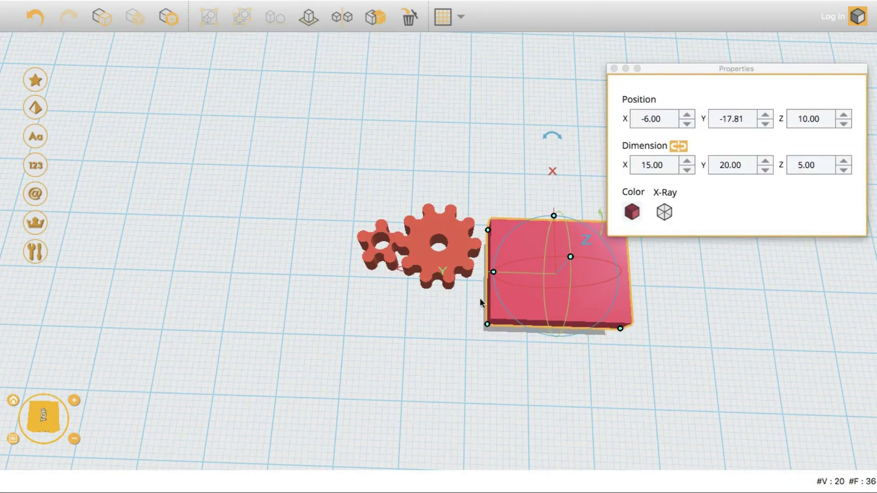
drag(466, 300, 346, 206)
drag(398, 244, 261, 237)
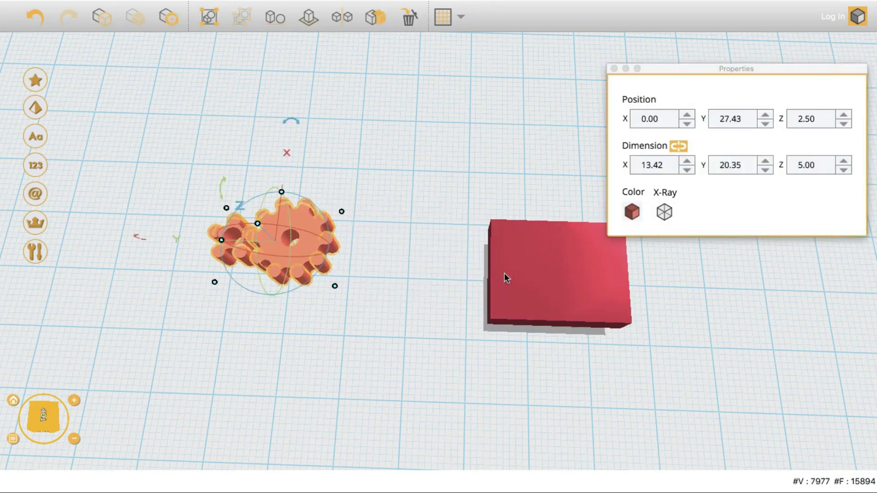
drag(513, 270, 420, 249)
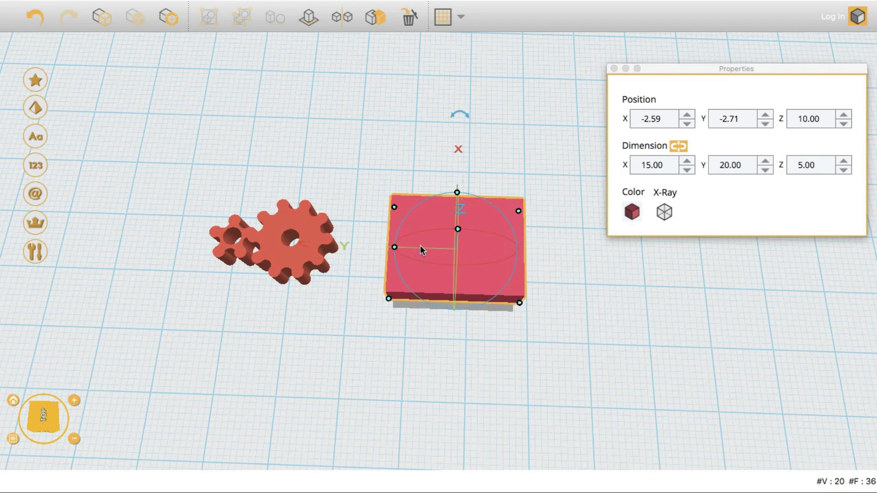
click(308, 18)
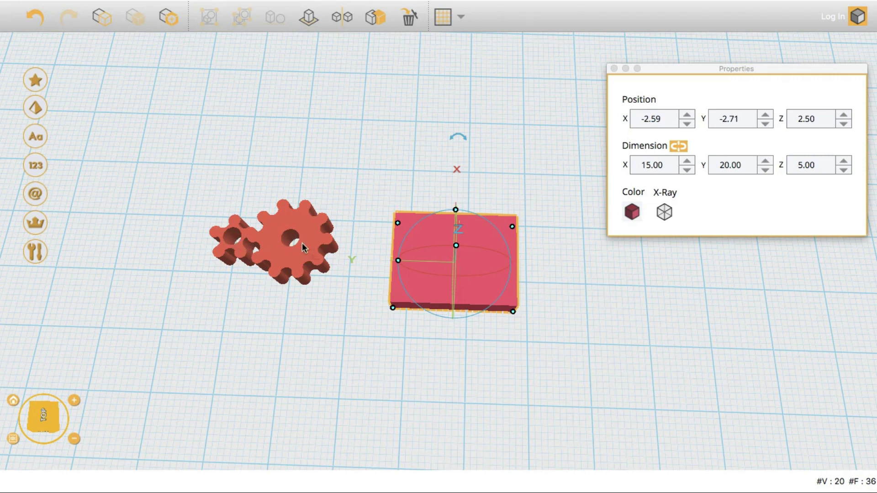
- Add a cylinder on the far side of the box from the gears, size it 2 × 2 × 10 and land it on the grid
click(35, 108)
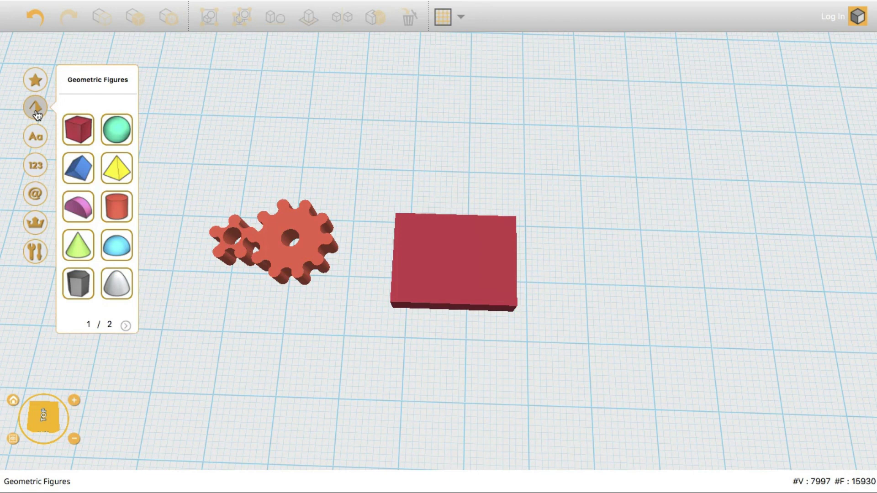
drag(121, 202, 571, 281)
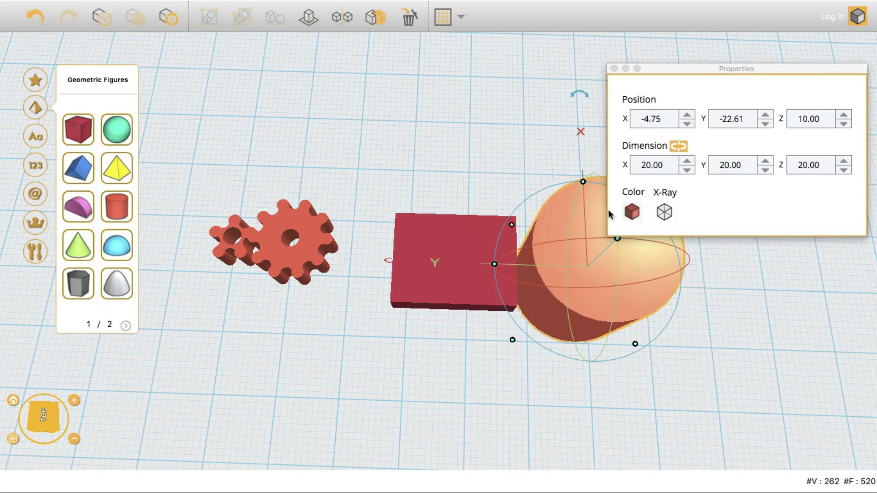
click(668, 121)
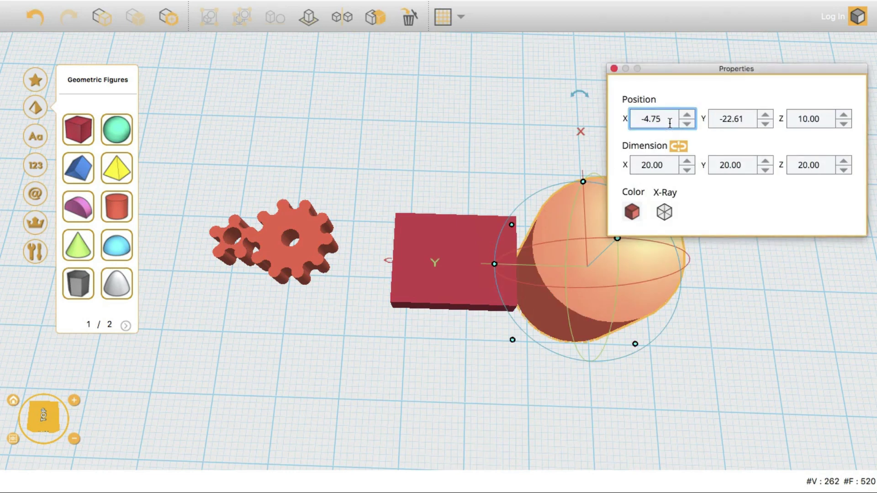
click(622, 157)
text(2)
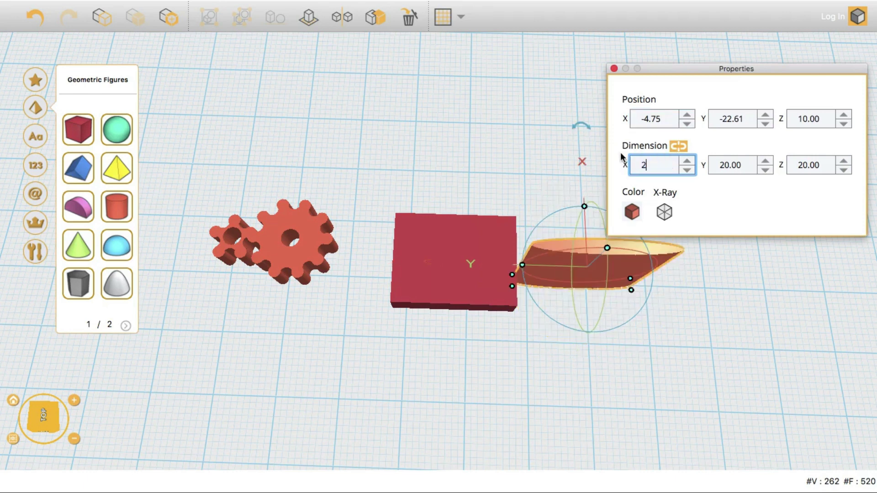
key(Tab)
text(2)
key(Tab)
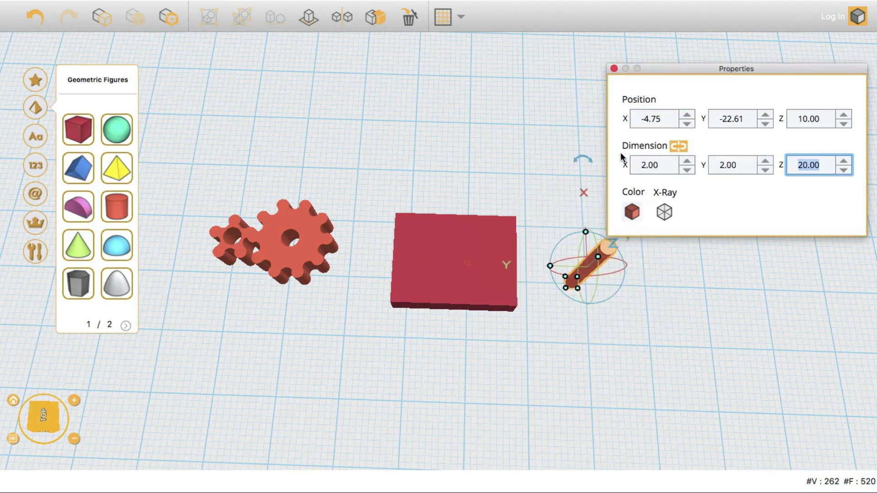
text(10)
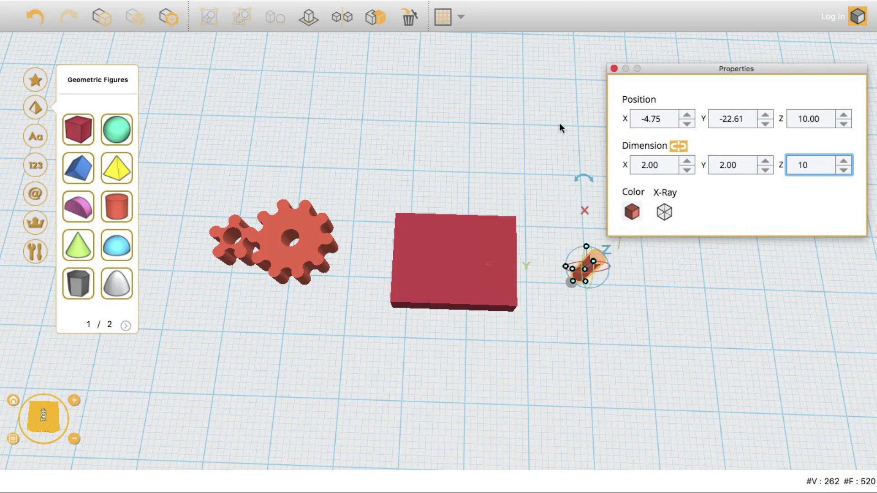
click(308, 18)
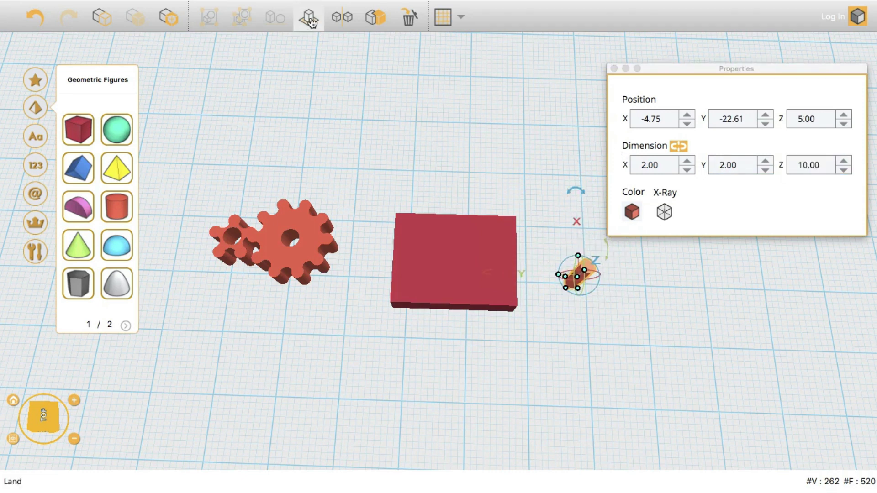
- Set the thin cylinder's Z dimension to 12 and land it on the grid again
click(475, 270)
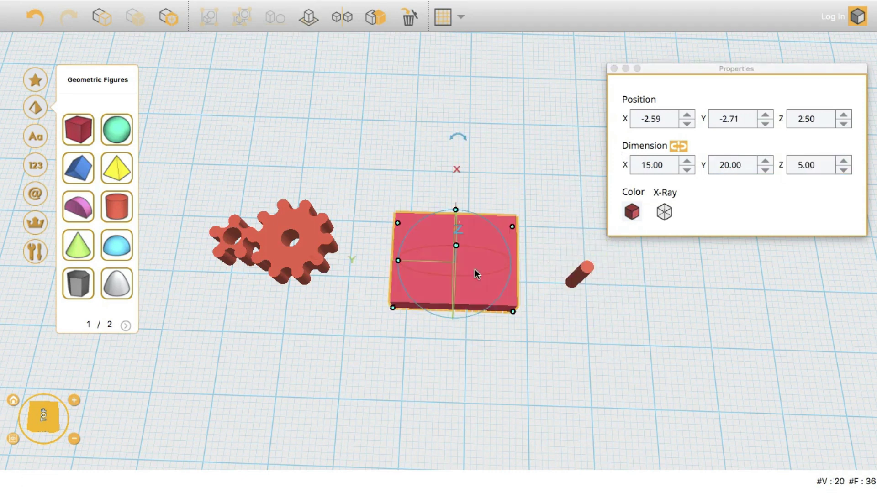
click(309, 239)
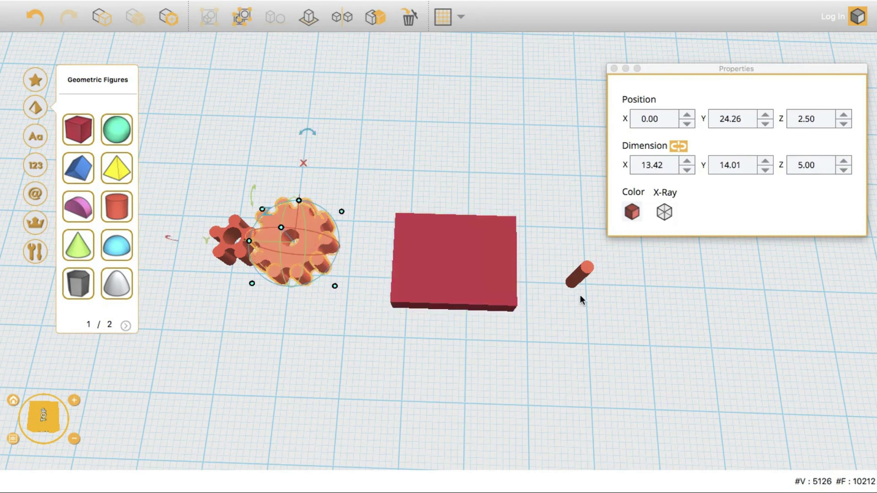
click(583, 282)
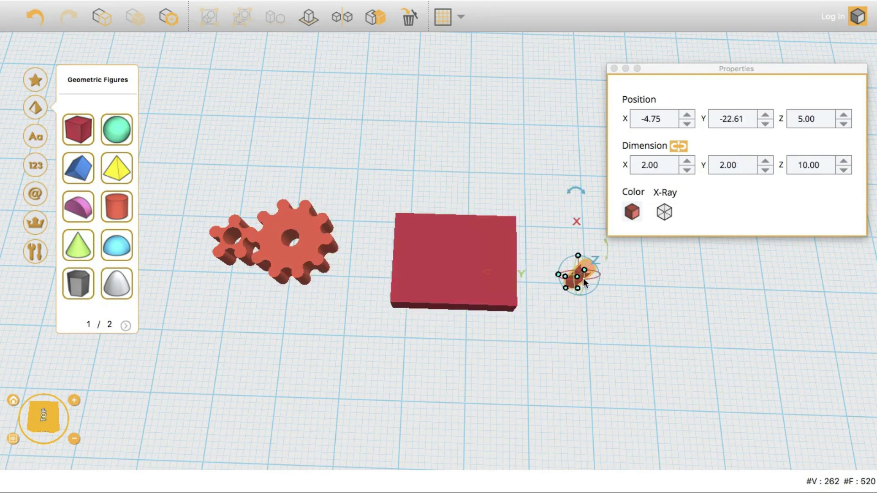
click(803, 165)
click(805, 165)
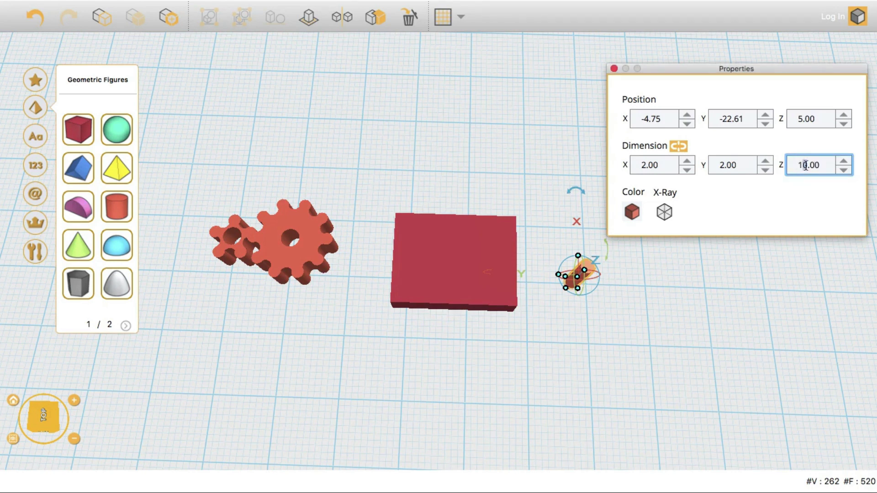
scroll(804, 165, up, 2)
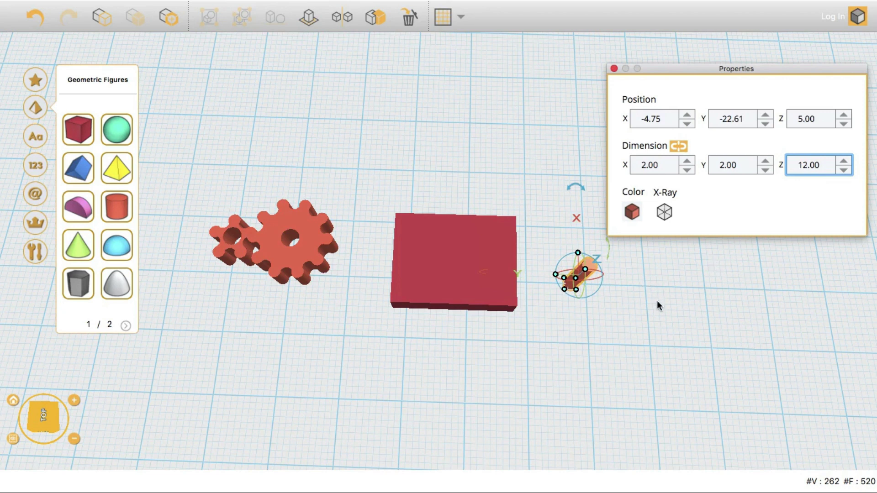
click(309, 17)
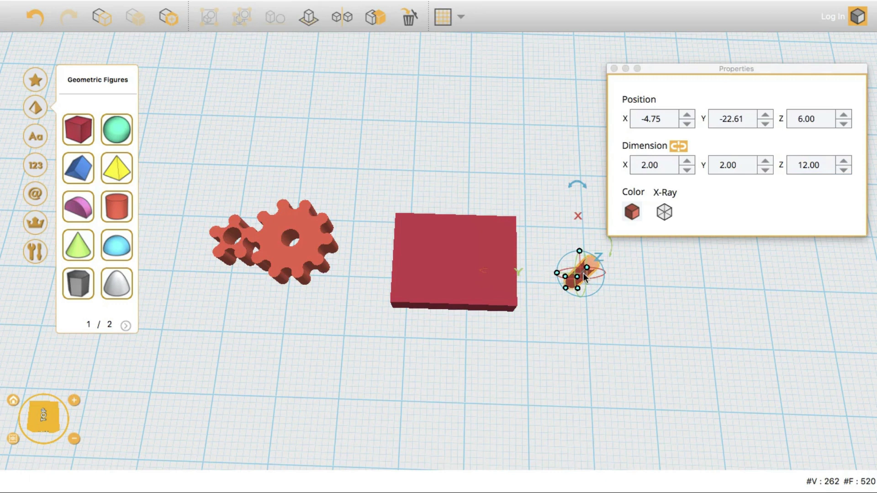
- Duplicate the thin cylinder and position the copy at X 0, Y 0
key(super+c)
key(super+v)
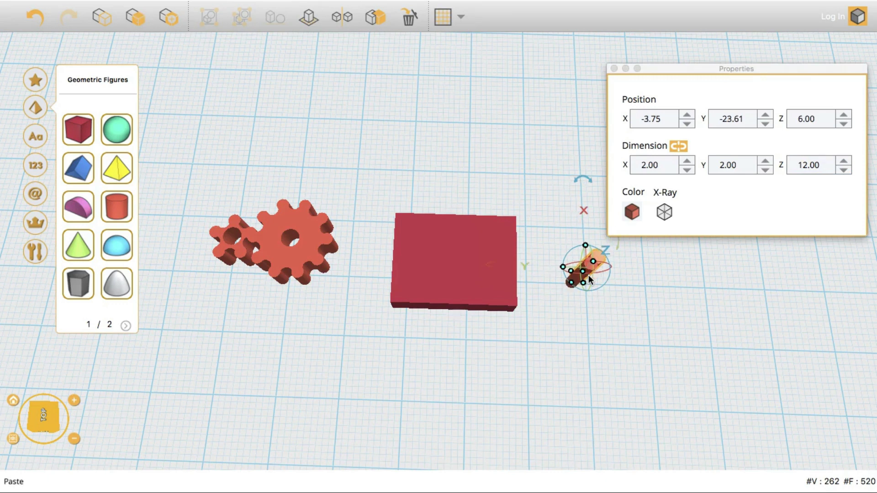
drag(593, 261, 549, 270)
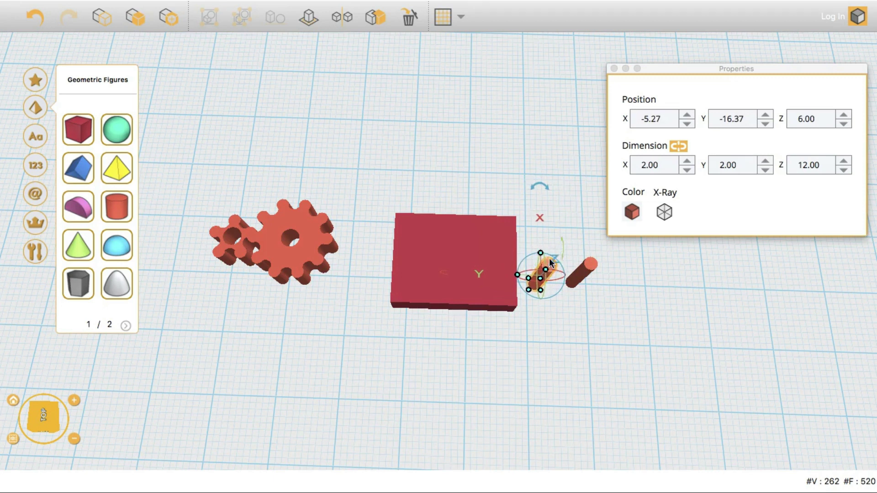
double_click(662, 117)
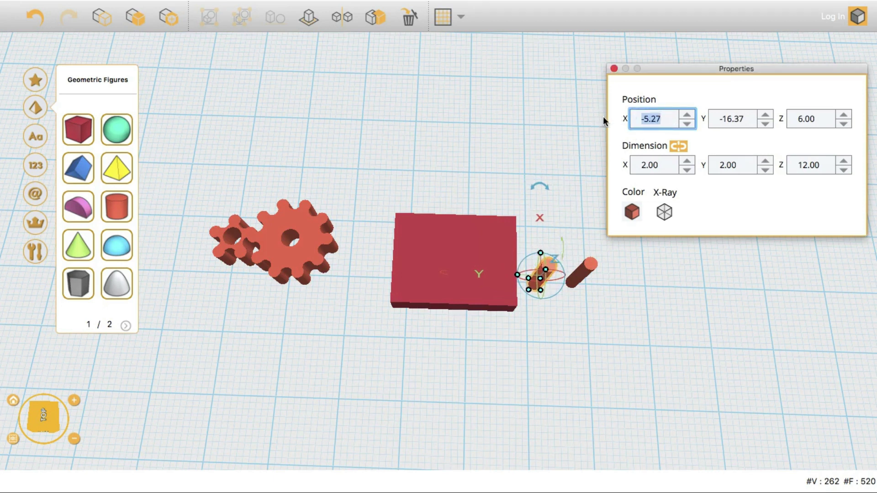
text(0)
key(Tab)
text(0)
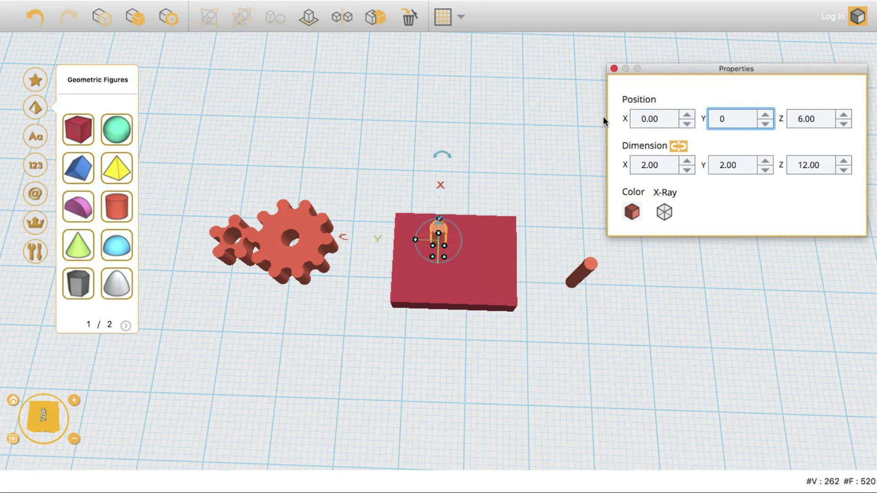
- Position the original thin cylinder at X 0, Y 9
click(591, 267)
double_click(659, 118)
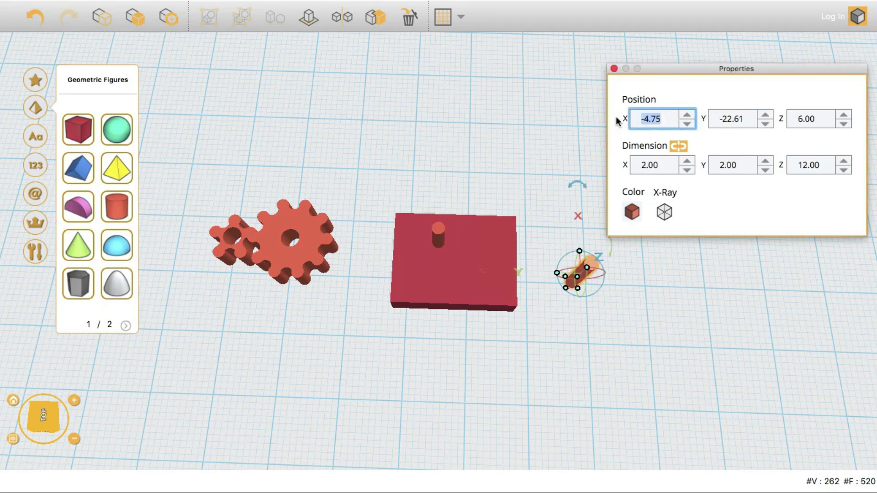
text(0)
key(Tab)
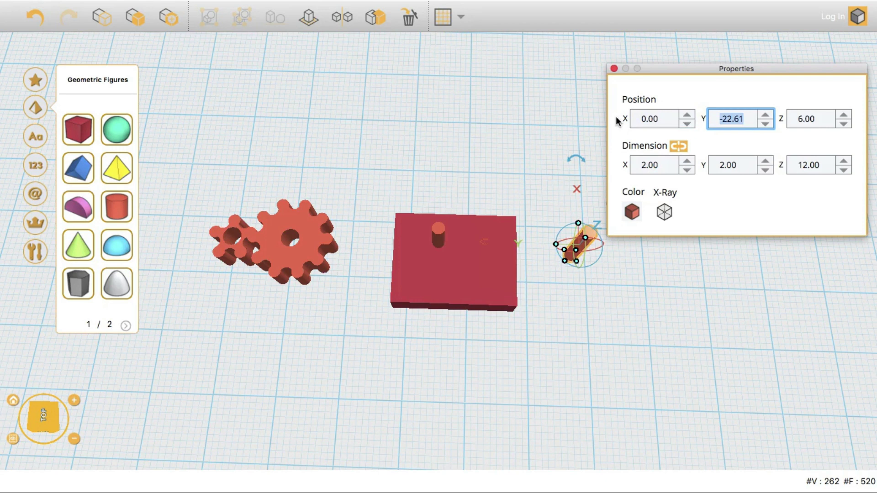
text(9)
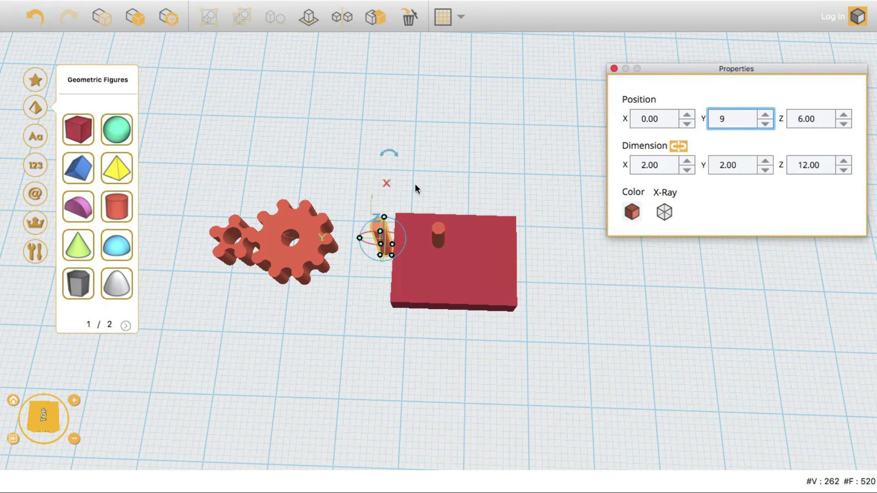
- Move the box aside and test-fit the ten-toothed gear over the cylinder at the origin and the five-lobed gear over the other
drag(301, 246, 592, 332)
drag(439, 261, 440, 262)
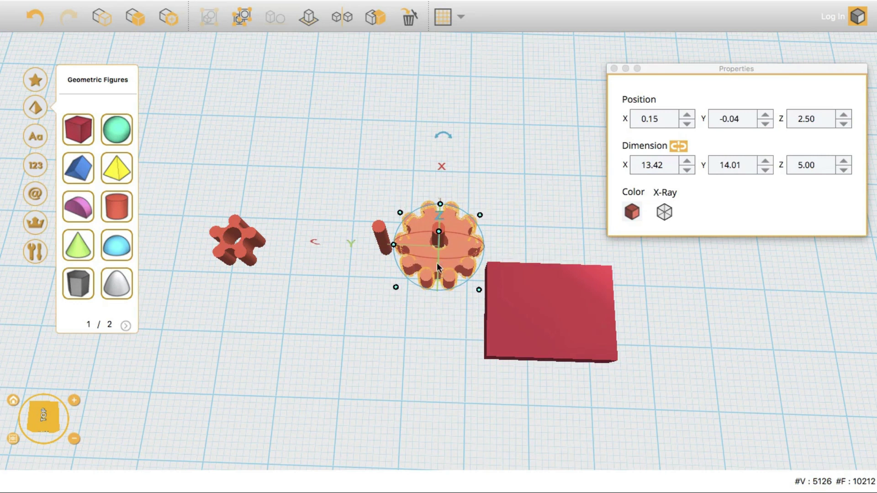
click(243, 250)
drag(244, 250, 395, 255)
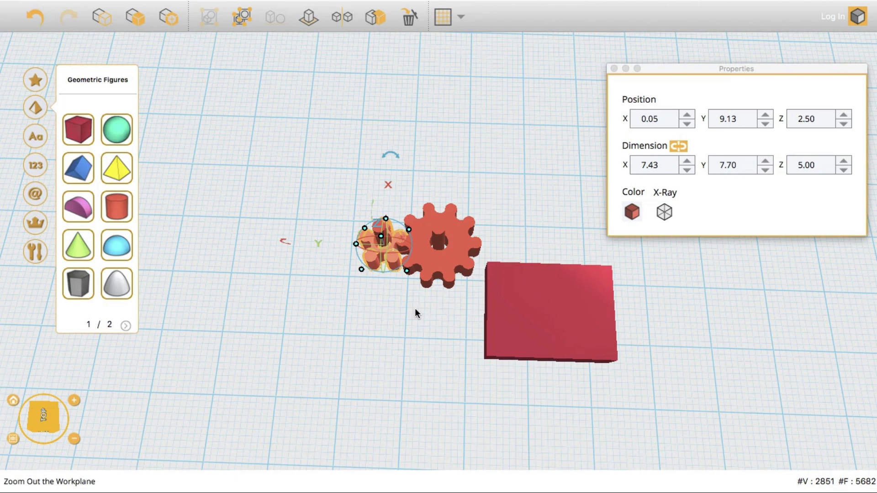
scroll(415, 307, up, 3)
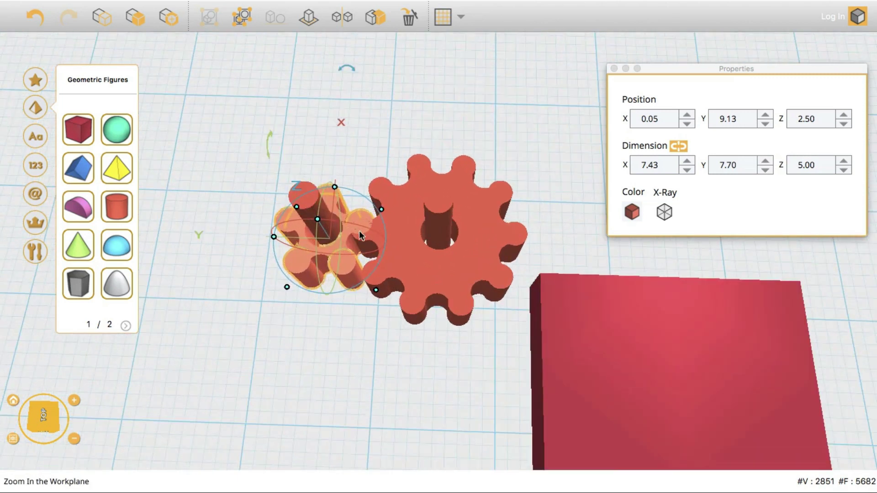
- Move both gears off the thin cylinders and group the two cylinders together
drag(344, 265, 208, 99)
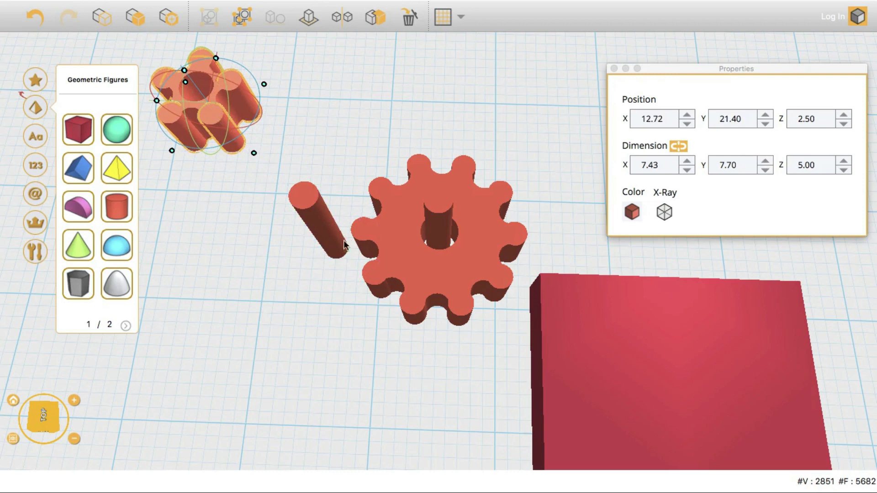
drag(383, 273, 374, 111)
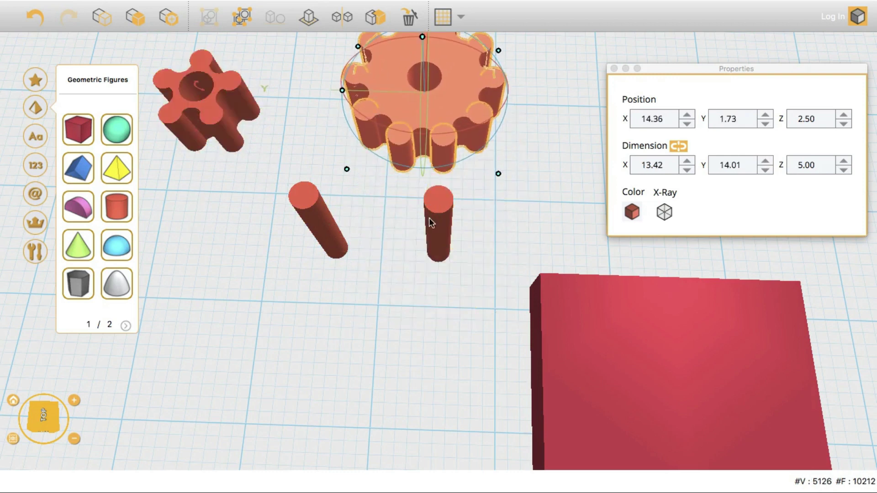
drag(450, 290, 312, 225)
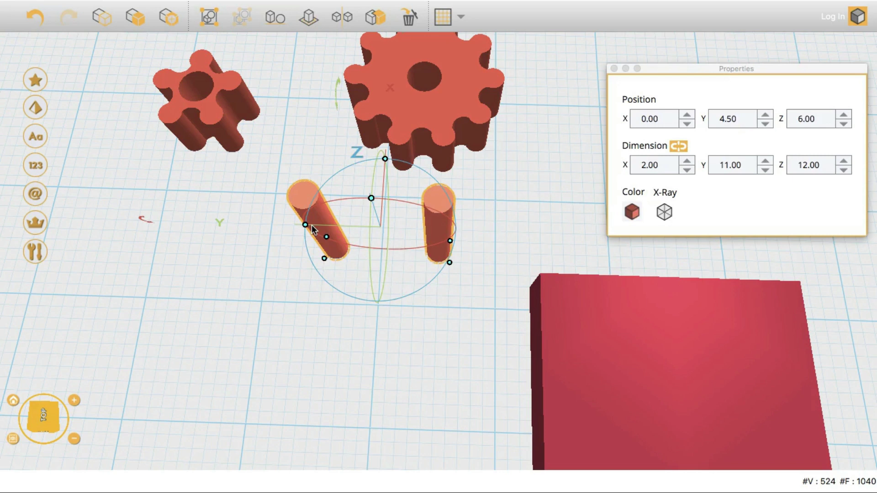
key(super+g)
- Place the box under the grouped cylinders at about X -0.45, Y 5.48 and centre-align them along X
drag(577, 326, 281, 195)
drag(528, 354, 260, 190)
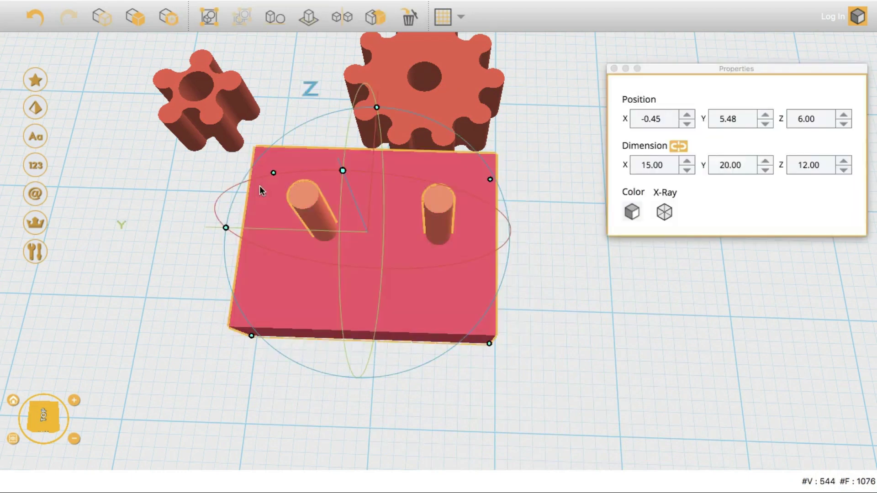
click(275, 17)
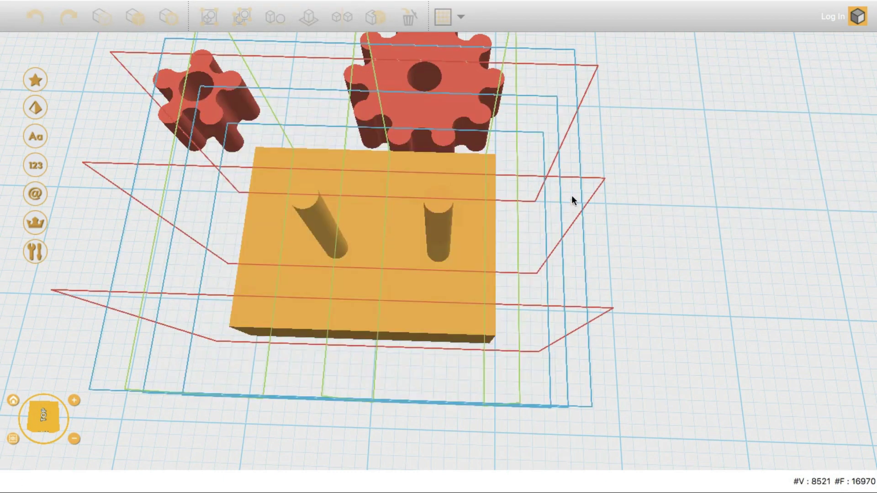
click(587, 179)
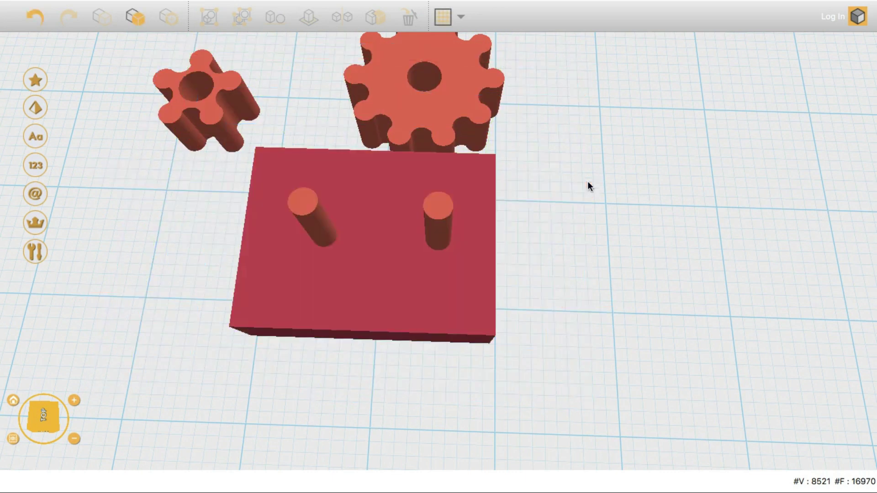
- Place the ten-toothed gear at about X 2.23, Y 9.02 and the five-lobed gear over the other cylinder at about X -0.44, Y -0.03
right_drag(571, 262, 569, 310)
drag(437, 117, 339, 266)
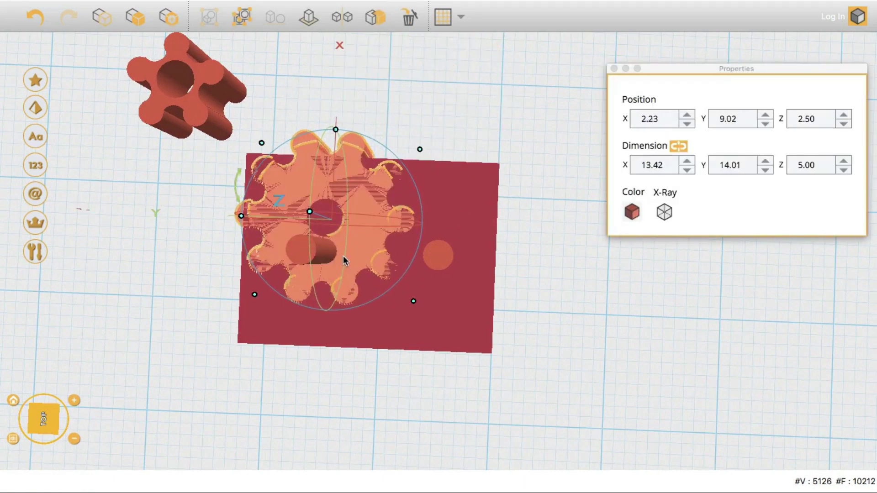
drag(209, 75, 471, 254)
mouse_move(150, 162)
right_down()
mouse_move(197, 141)
mouse_move(199, 99)
mouse_move(149, 133)
right_up()
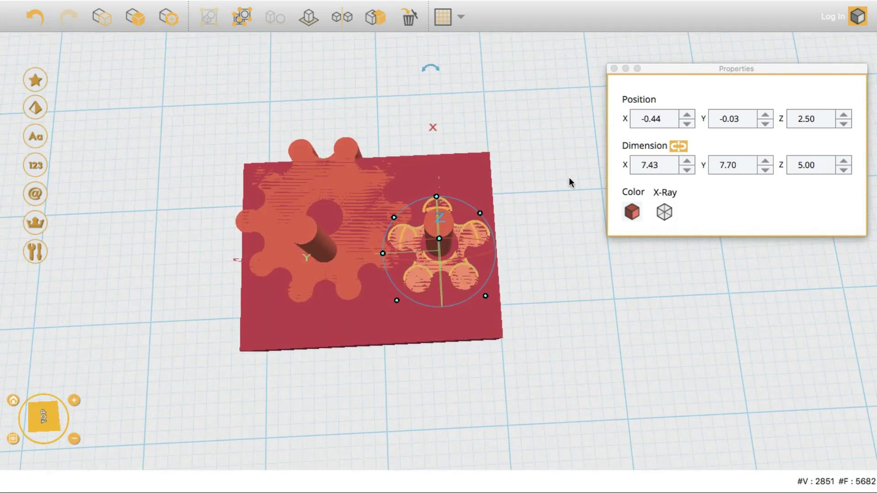
- Set the box's X dimension to 20 and its Y dimension to 25
click(477, 174)
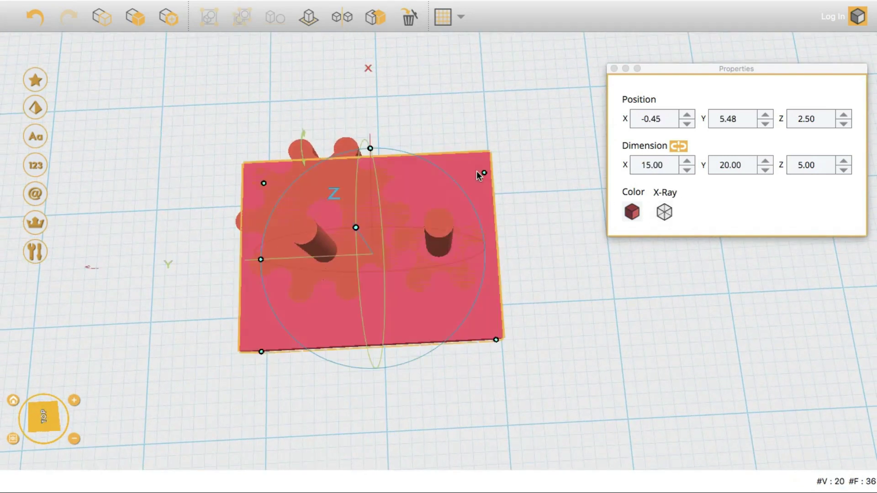
drag(668, 167, 612, 166)
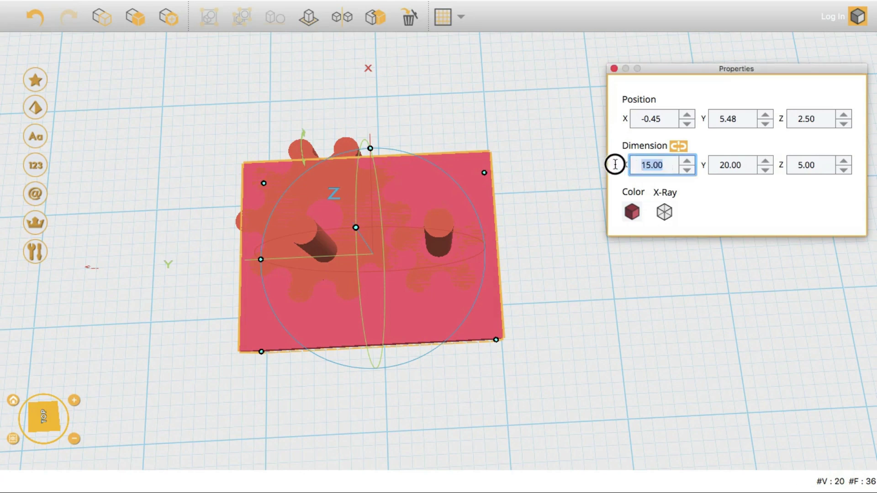
text(2)
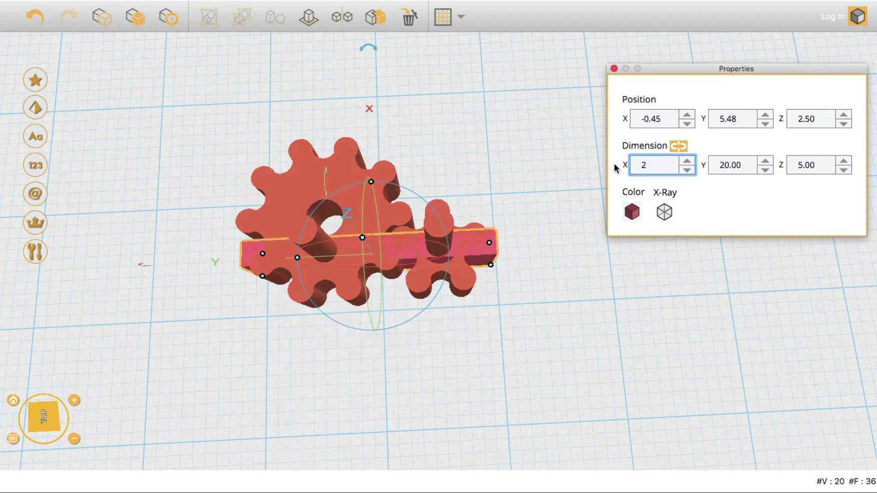
text(0)
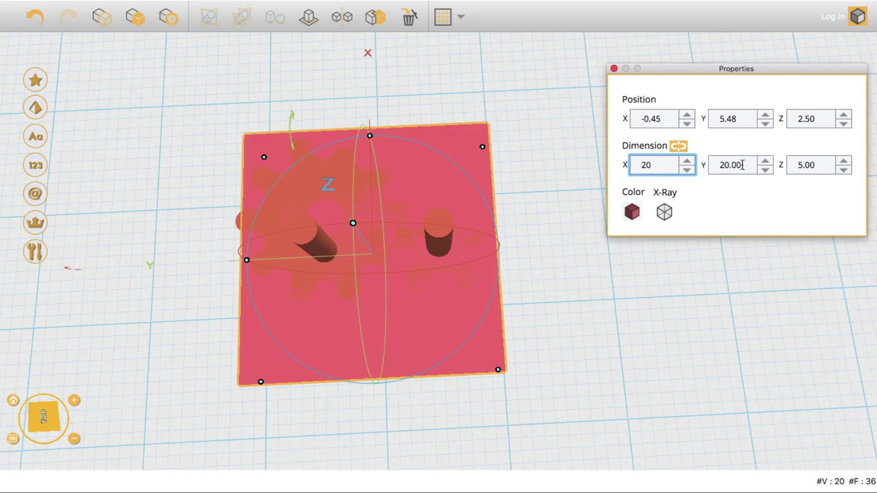
key(Tab)
text(25)
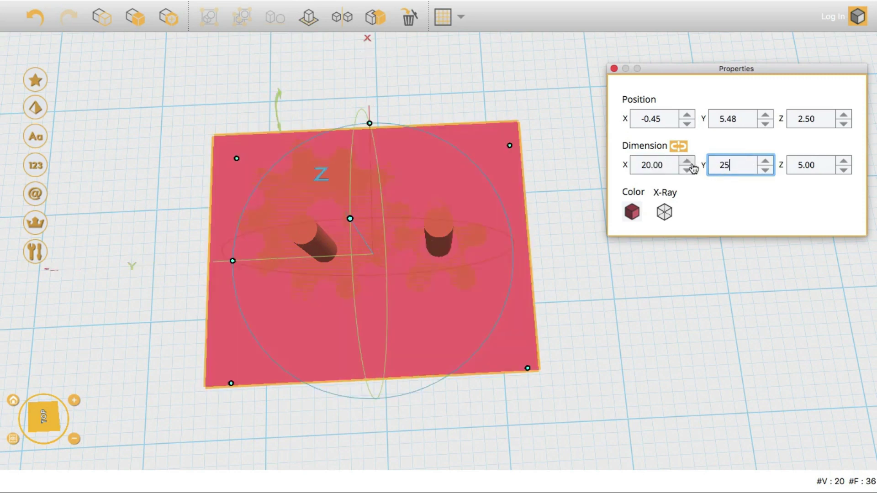
click(625, 316)
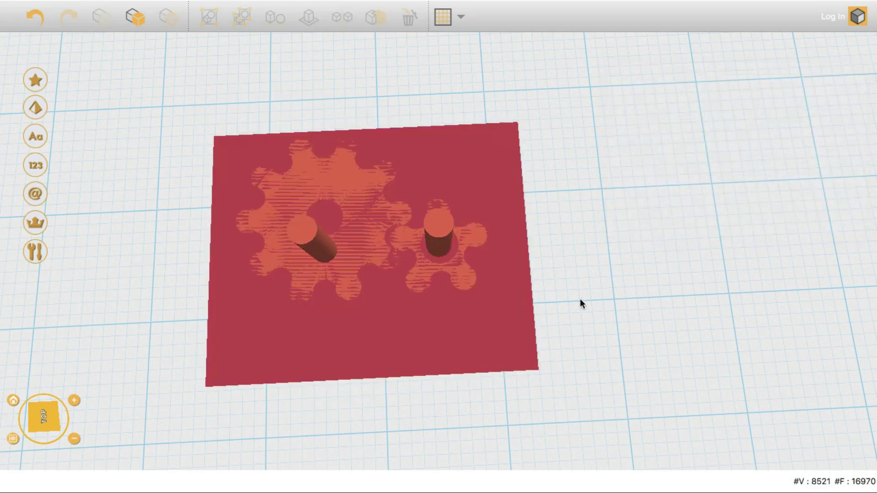
- Set the box's X dimension to 15 and centre the ten-toothed gear on its cylinder at about X -0.52, Y 9.06
click(477, 179)
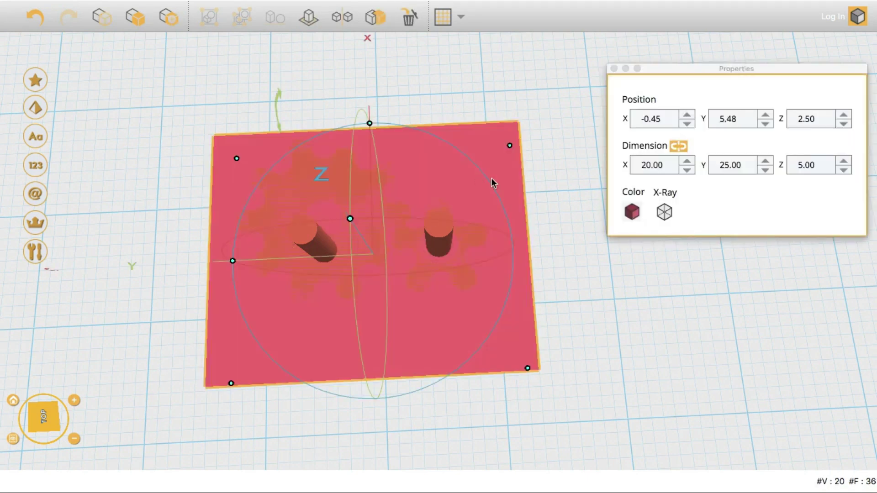
click(668, 164)
drag(668, 164, 609, 164)
text(15)
key(Return)
drag(344, 146, 344, 177)
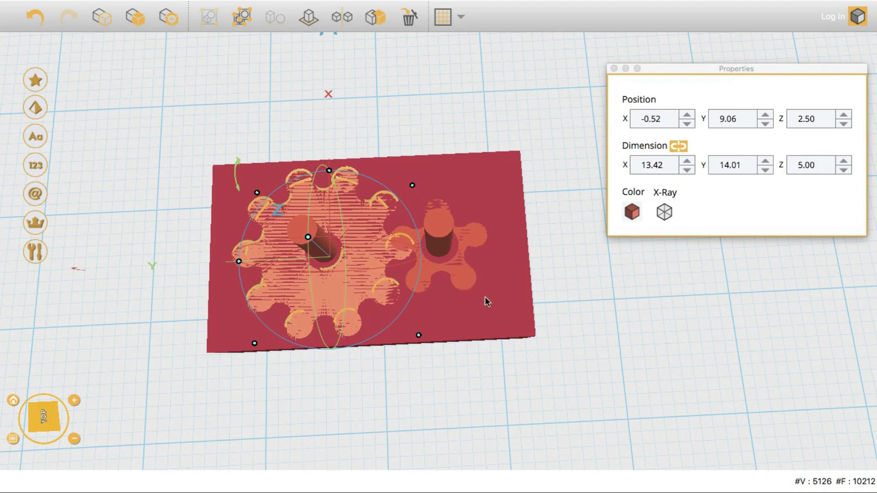
- Group the box with the two cylinders and move the assembly clear of the gears, in front of them
click(507, 313)
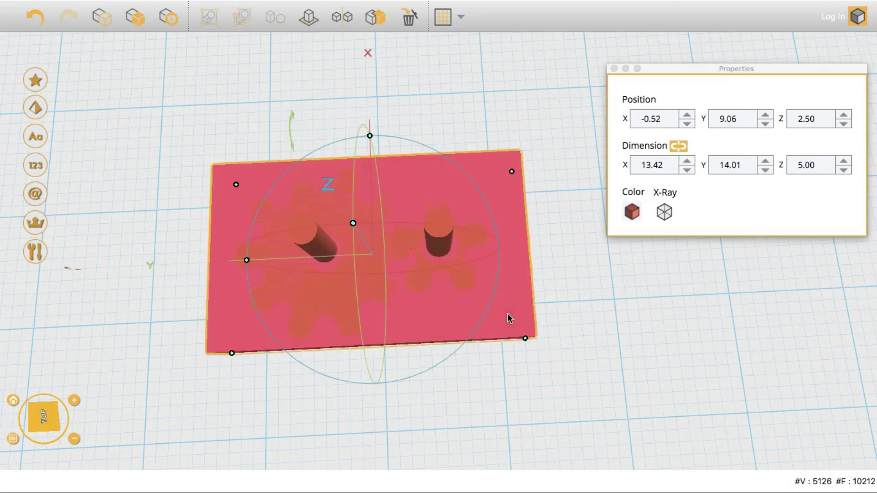
shift+click(439, 239)
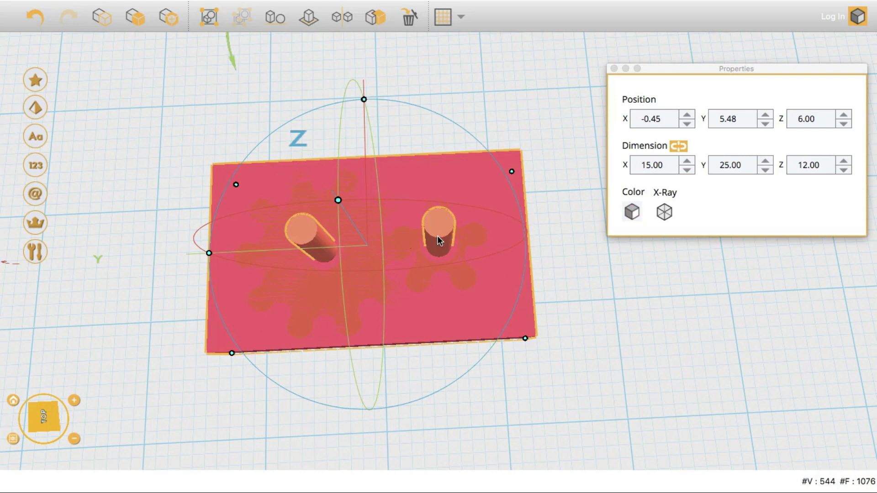
key(super+g)
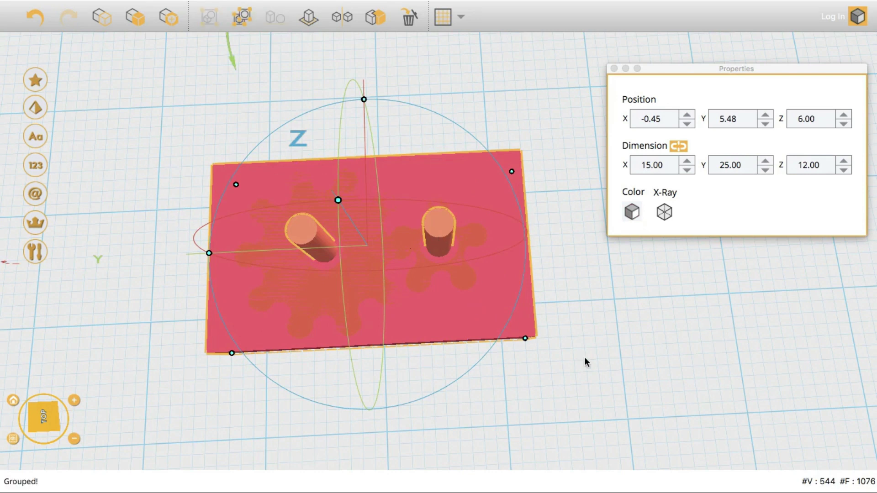
drag(474, 299, 724, 289)
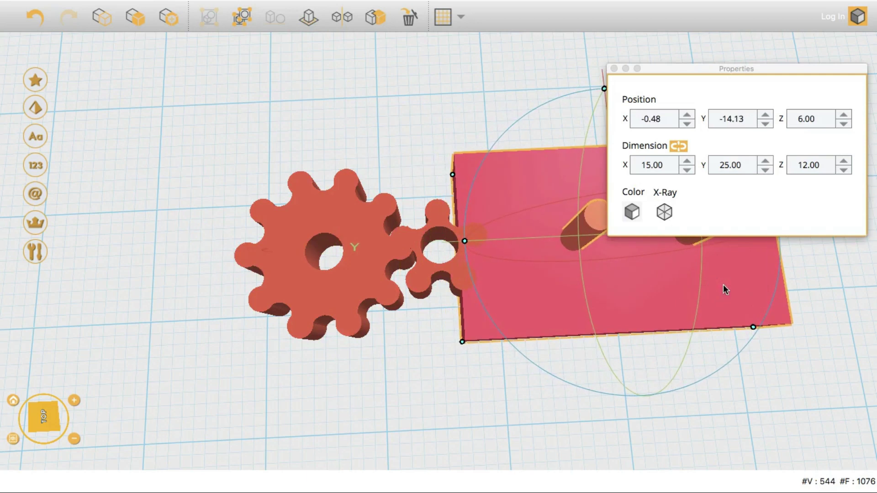
scroll(481, 347, down, 5)
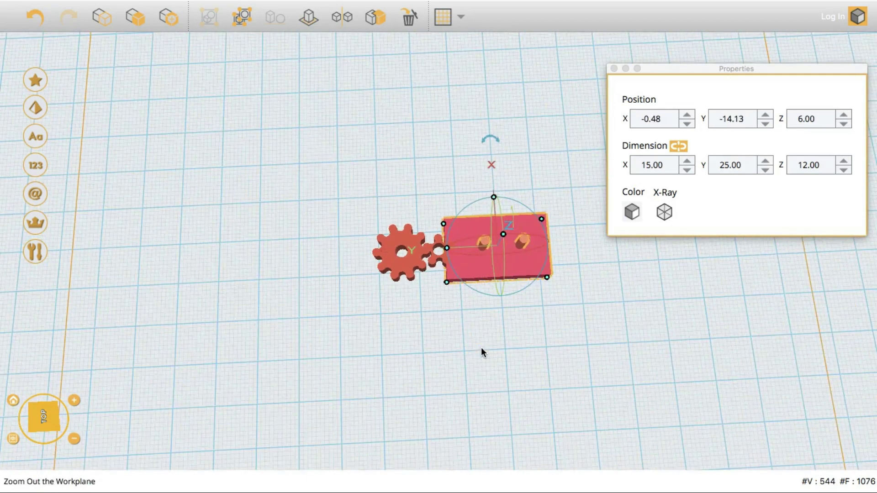
drag(492, 284, 407, 375)
- Spread the gears apart, with the ten-toothed one at about X -0.14, Y 11.82 and the five-lobed one at about X 0.37, Y -2.74
drag(410, 248, 395, 247)
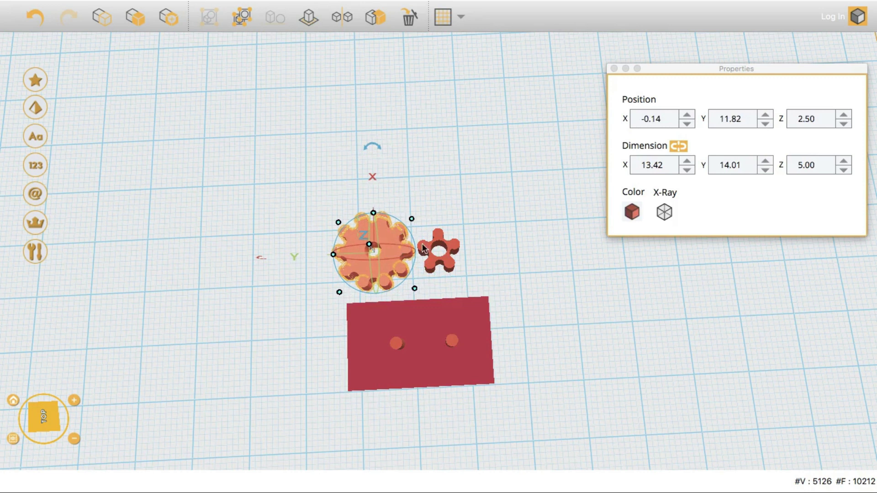
drag(448, 243, 465, 239)
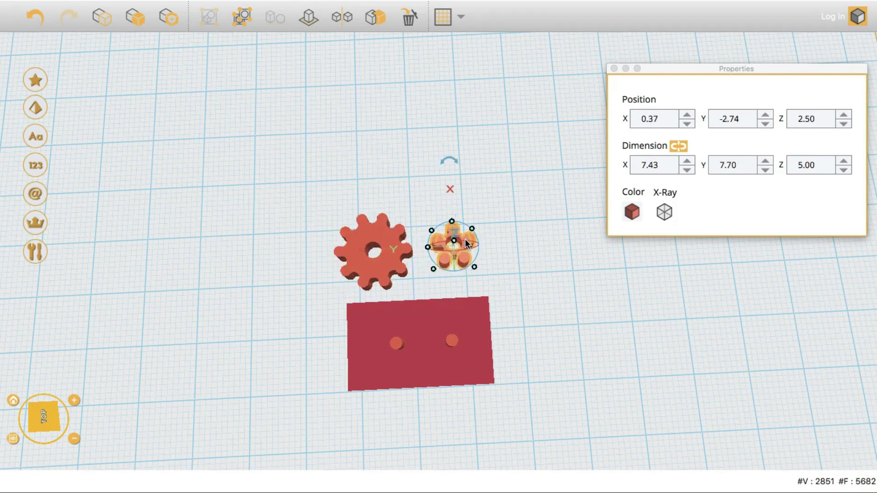
click(527, 314)
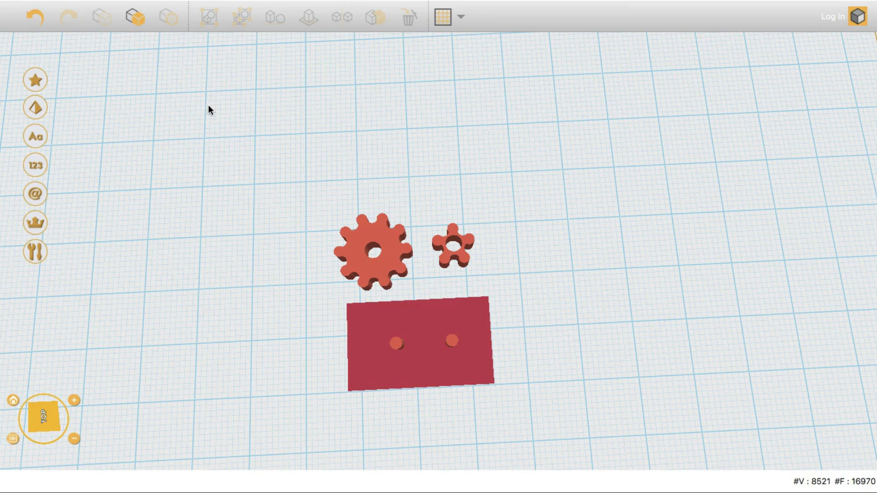
mouse_move(153, 1)
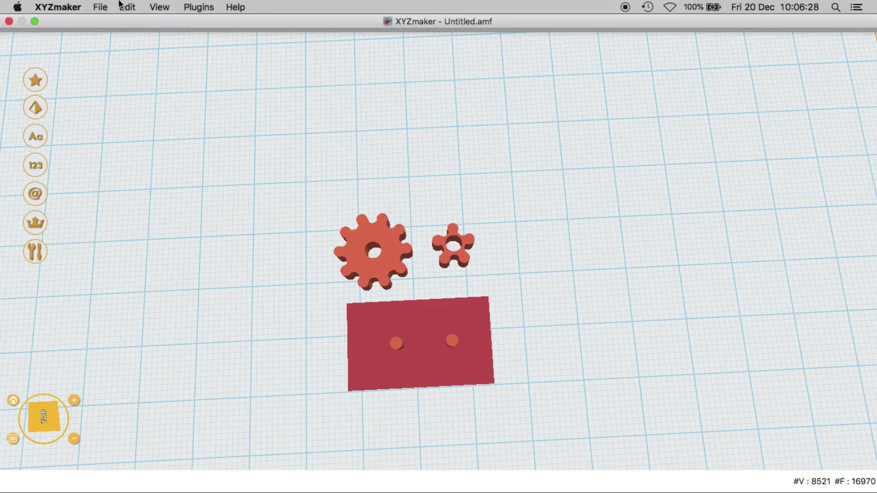
- Save the model as a 3MF file named Gears_Round in the Gears folder
click(100, 7)
mouse_move(128, 72)
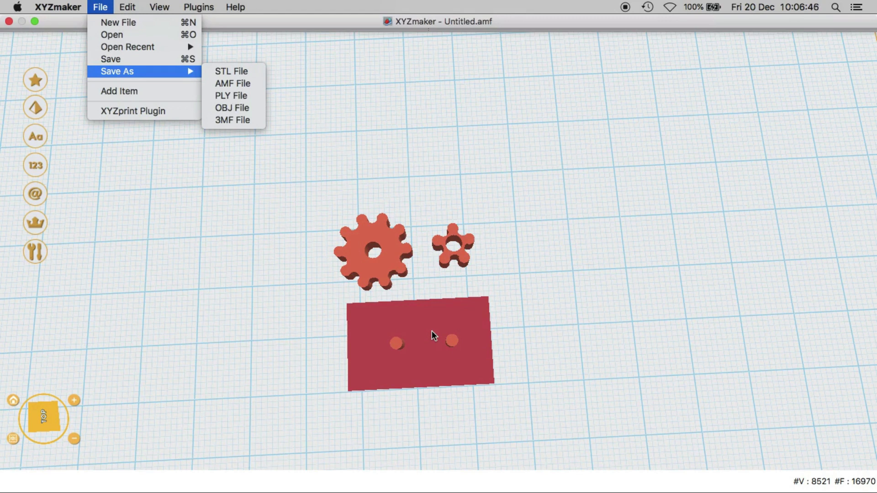
click(238, 121)
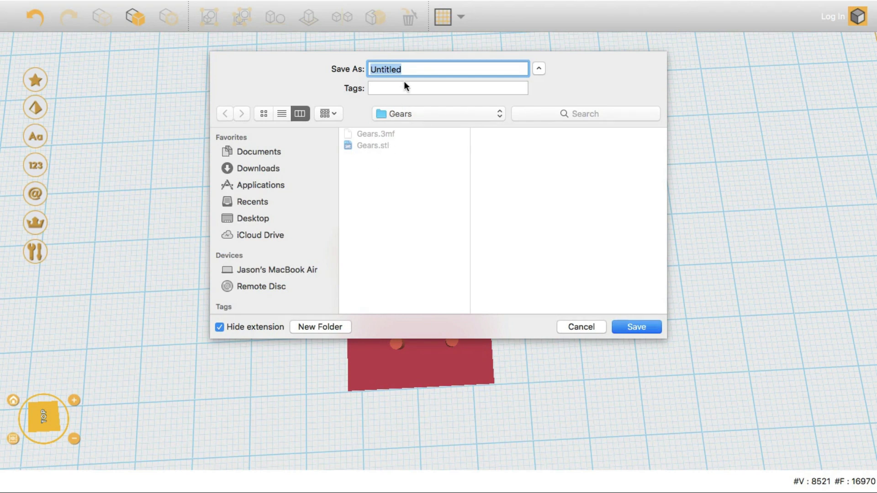
drag(407, 71, 371, 69)
text(Gears_Round)
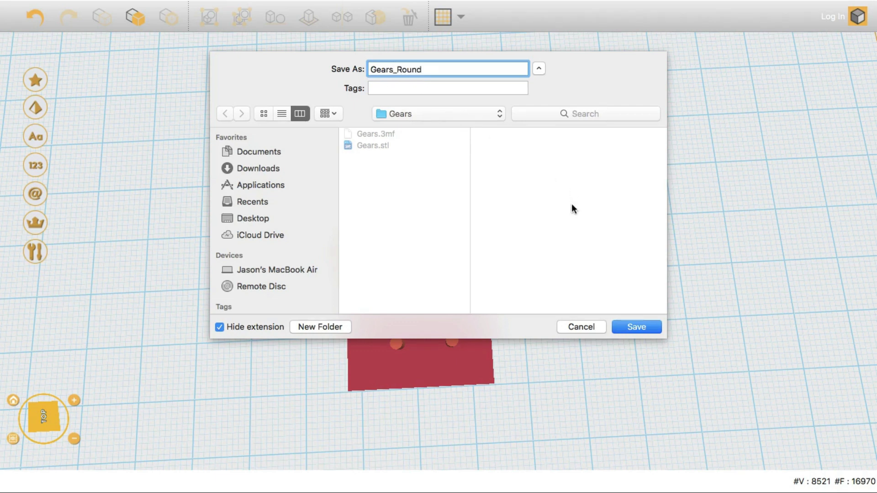
click(629, 328)
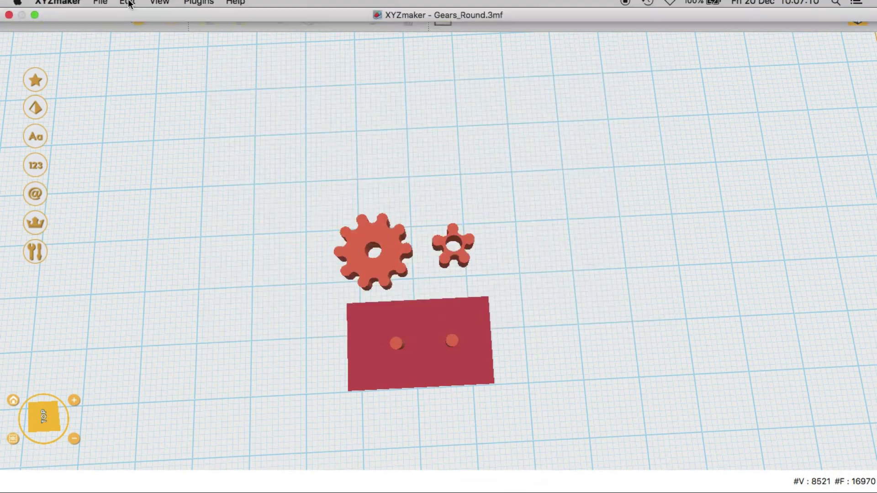
- Save the model as an STL file named Gears_Round in the Gears folder
click(100, 7)
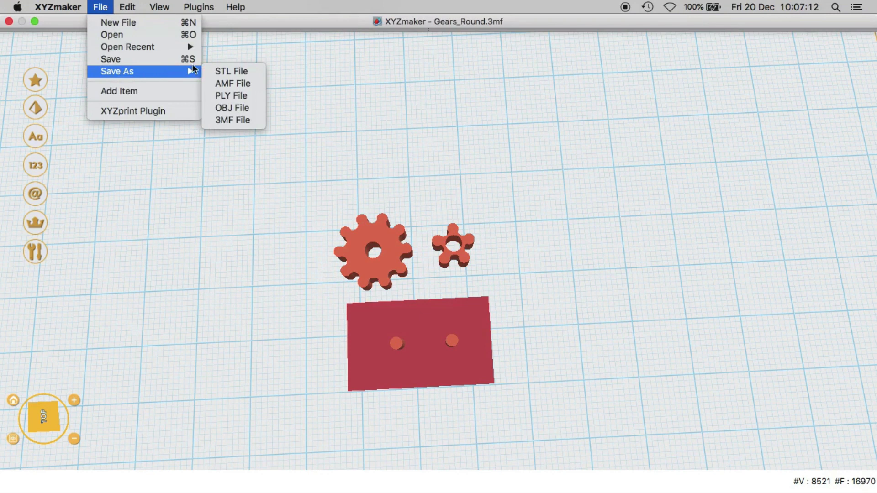
mouse_move(194, 71)
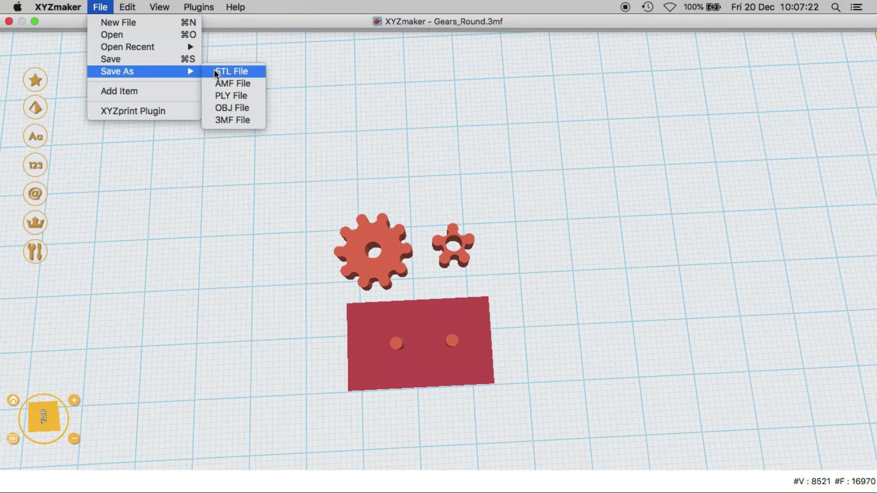
click(214, 71)
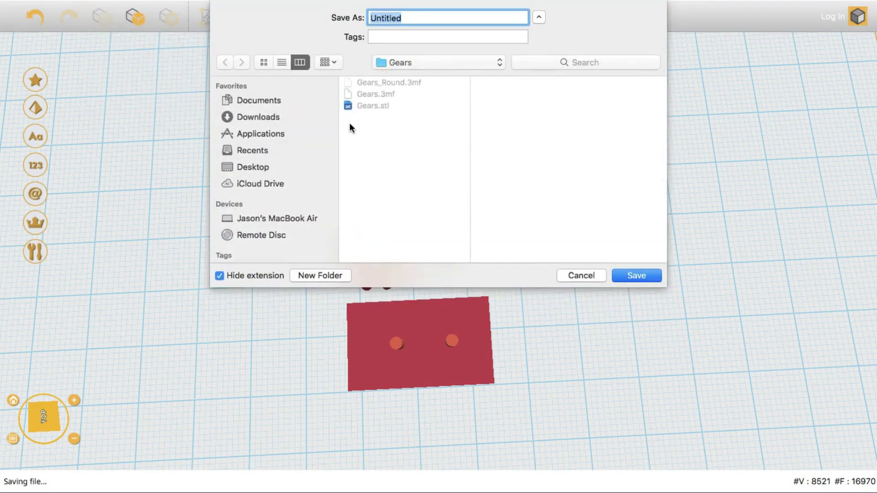
click(386, 82)
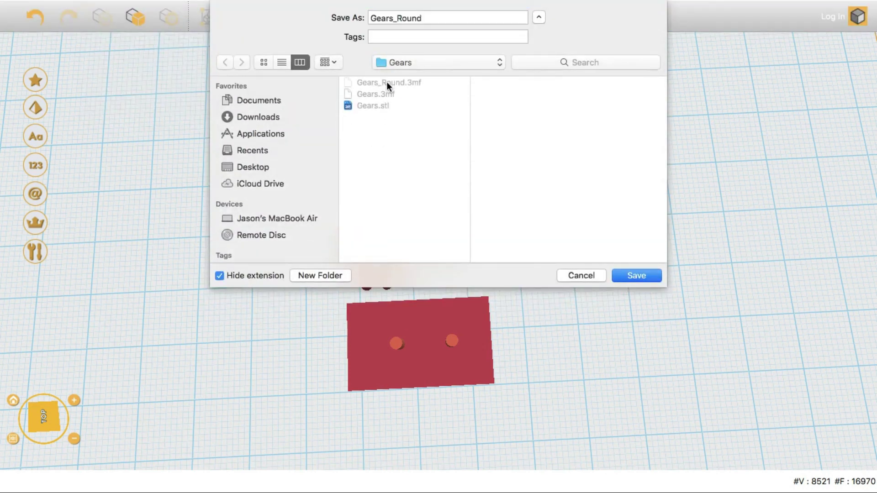
click(430, 19)
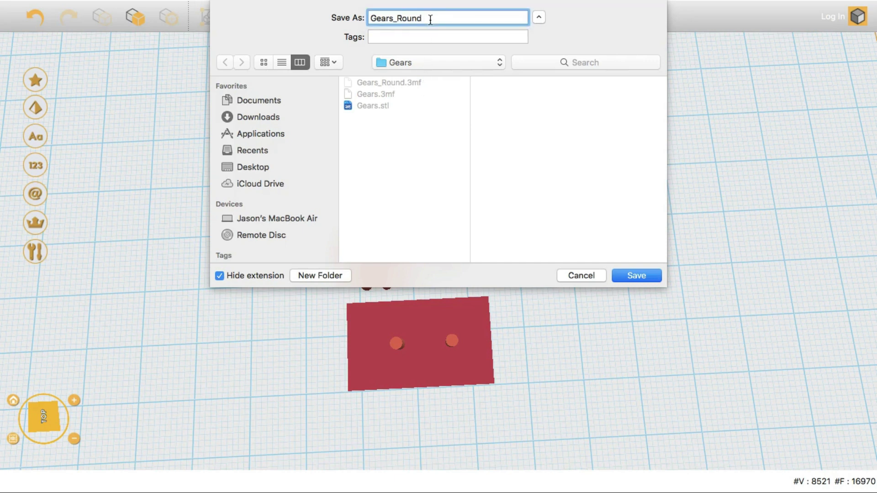
click(647, 276)
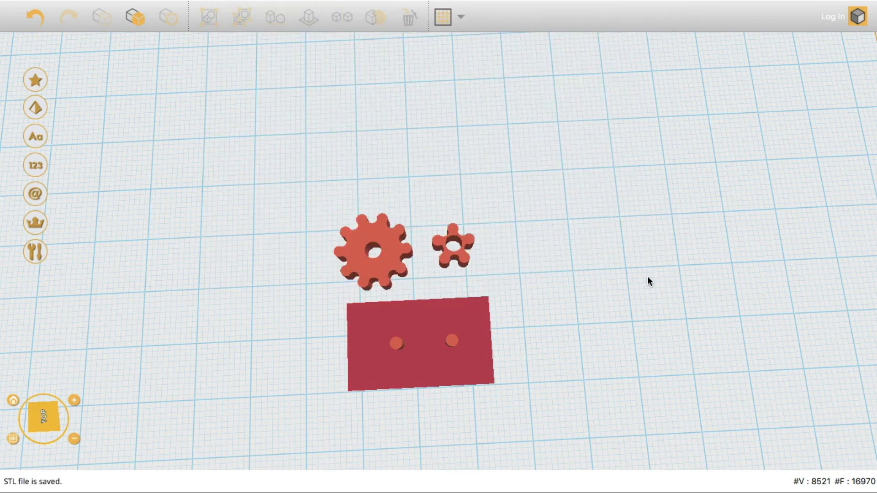
- Set the workplane's printer to da Vinci nano
scroll(648, 276, down, 3)
scroll(647, 276, up, 5)
scroll(648, 276, down, 5)
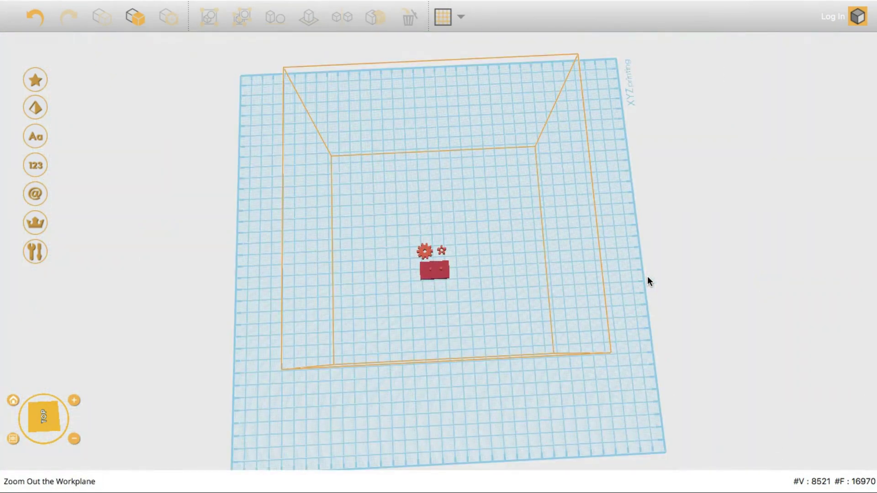
click(439, 23)
click(497, 64)
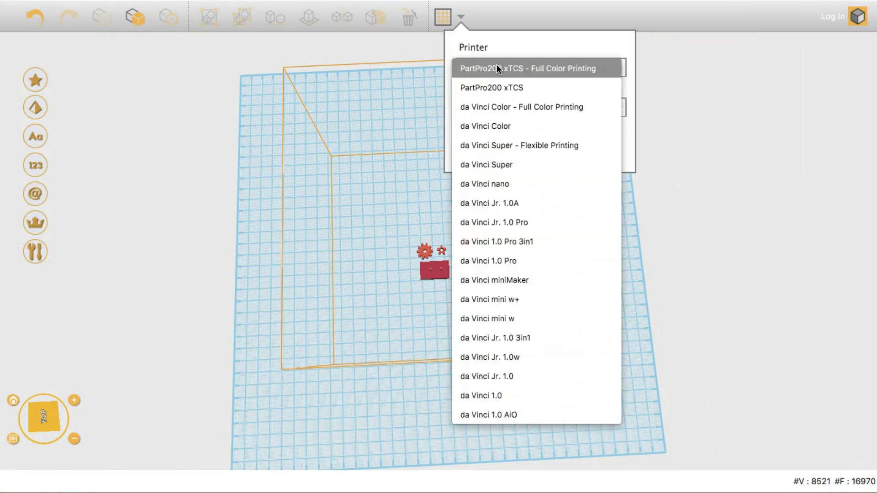
click(506, 186)
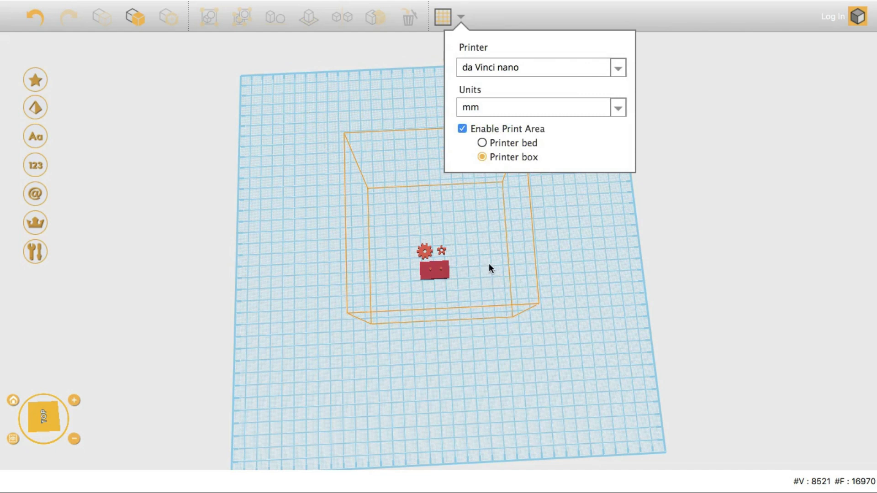
click(441, 22)
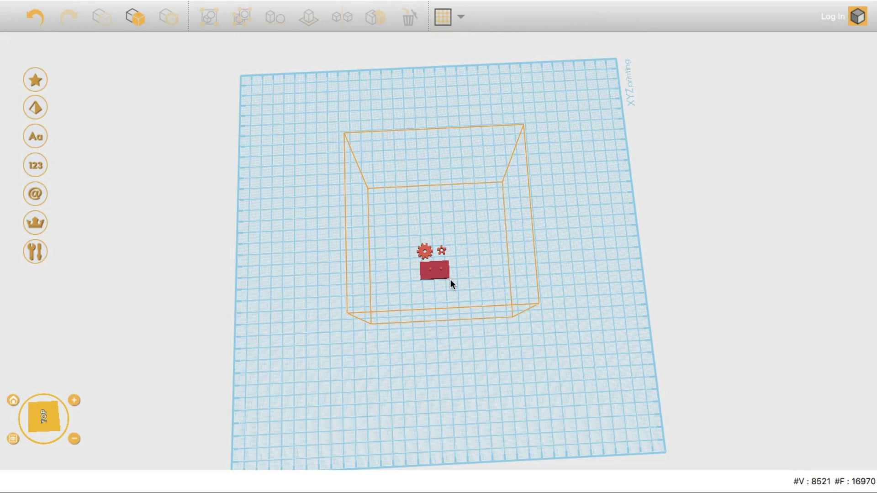
- Start a new file, reopen the recent Gears_Round.stl and inspect the imported plate and gears
scroll(450, 286, up, 5)
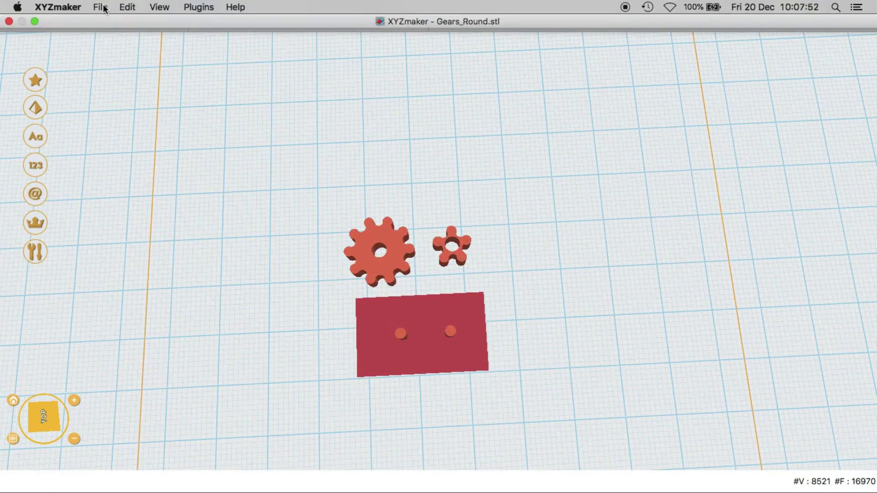
click(101, 6)
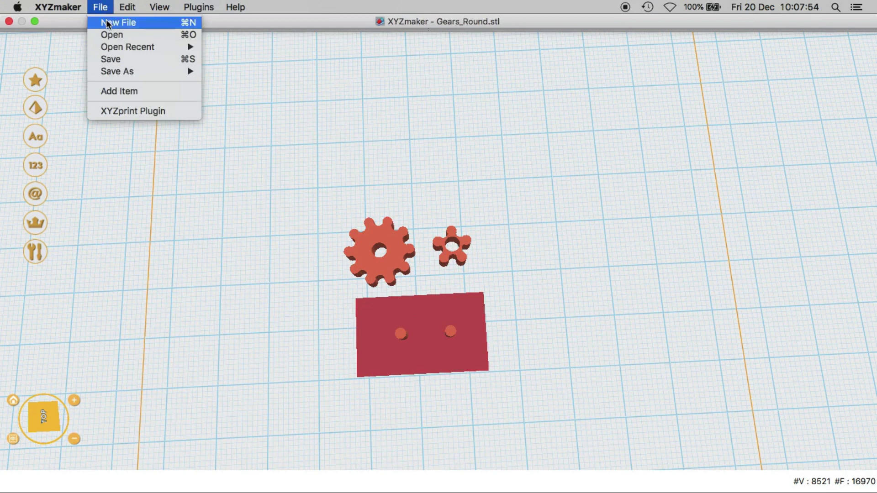
click(106, 22)
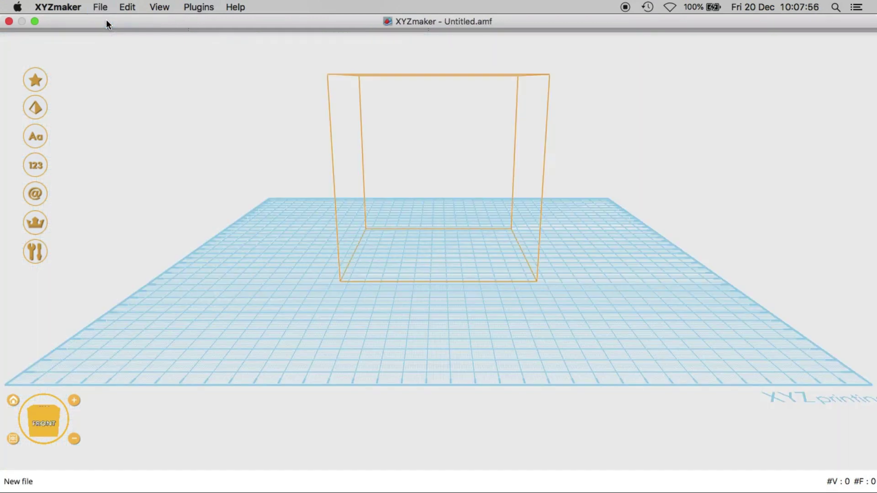
click(100, 7)
mouse_move(126, 47)
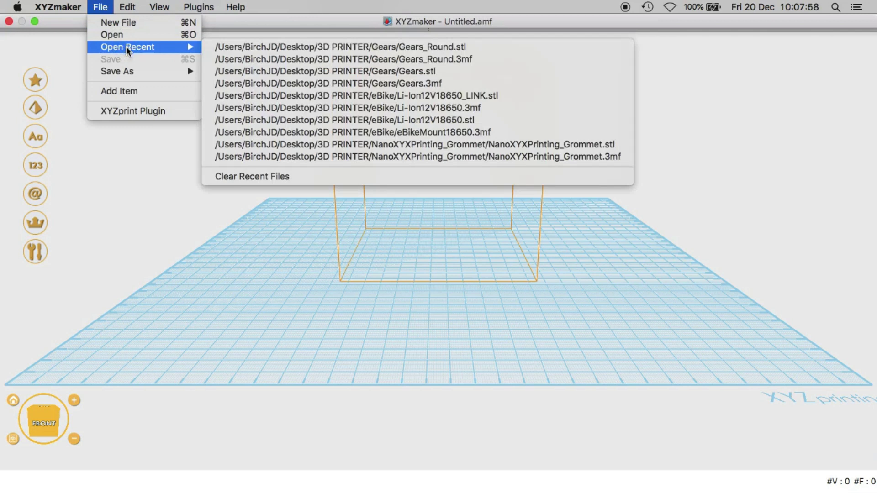
click(247, 47)
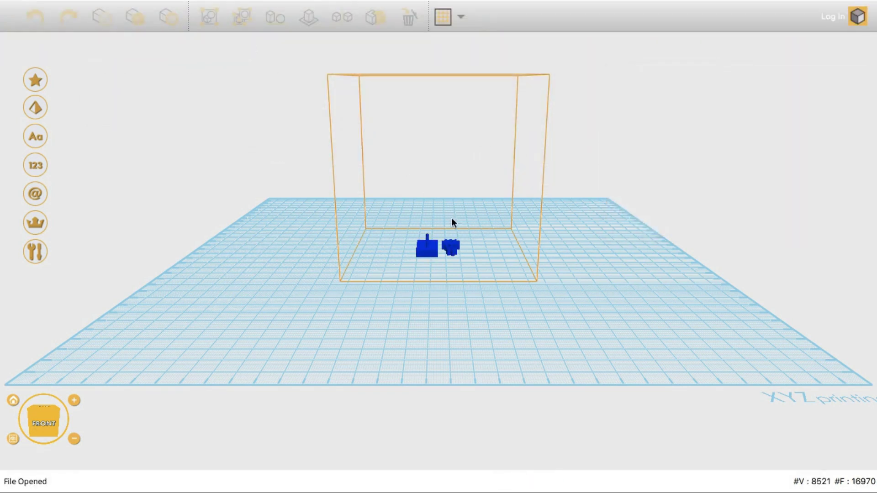
scroll(490, 332, up, 5)
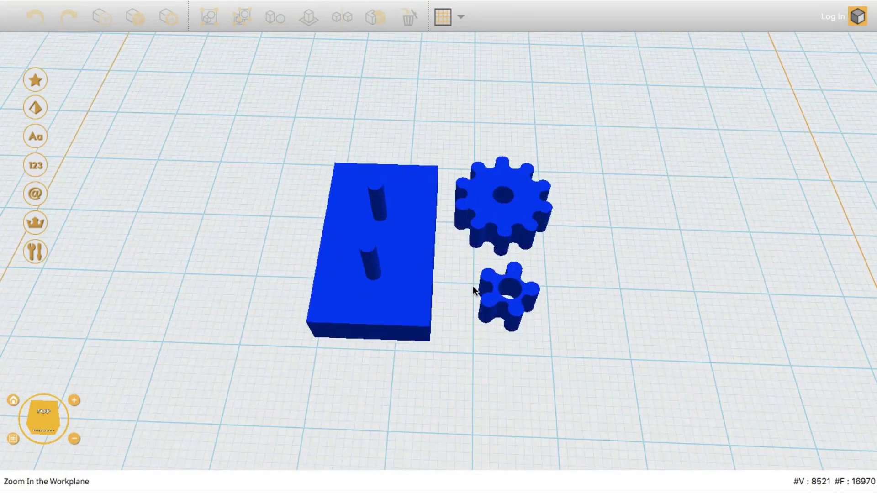
right_drag(472, 286, 458, 196)
right_drag(456, 251, 463, 331)
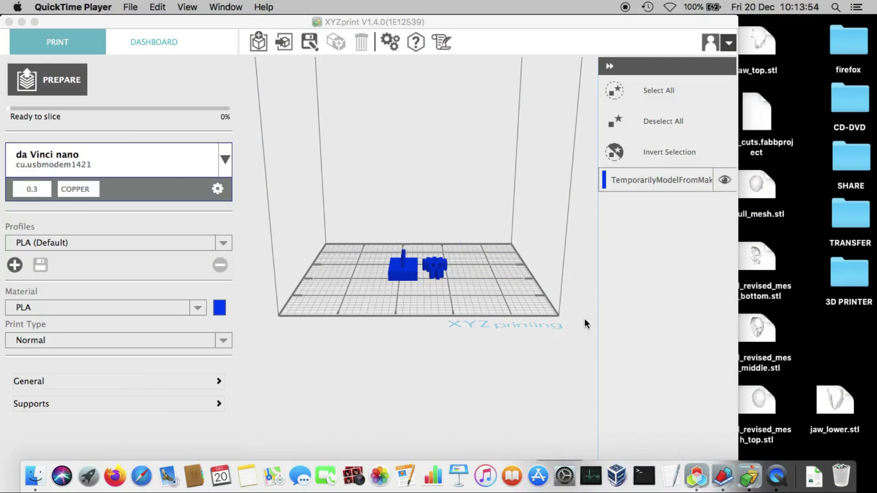
- In XYZprint, slice the model with the da Vinci nano settings, decline buying filament and inspect the G-code preview up close
click(75, 86)
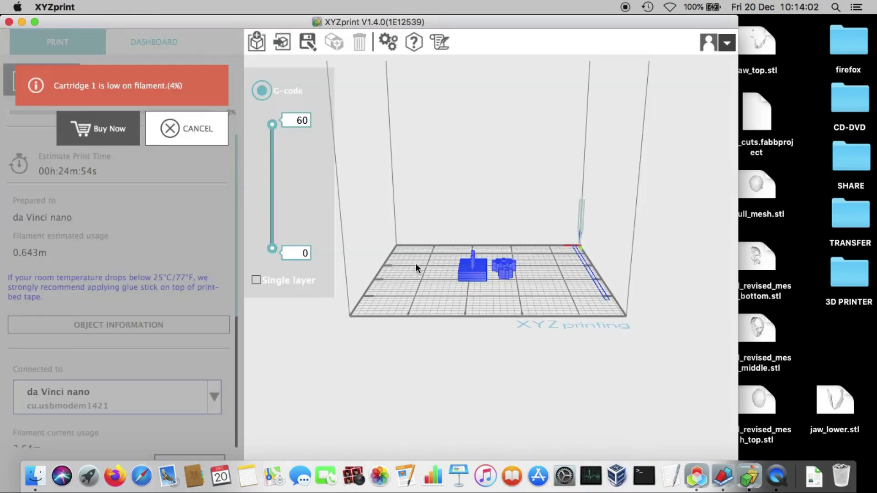
click(205, 129)
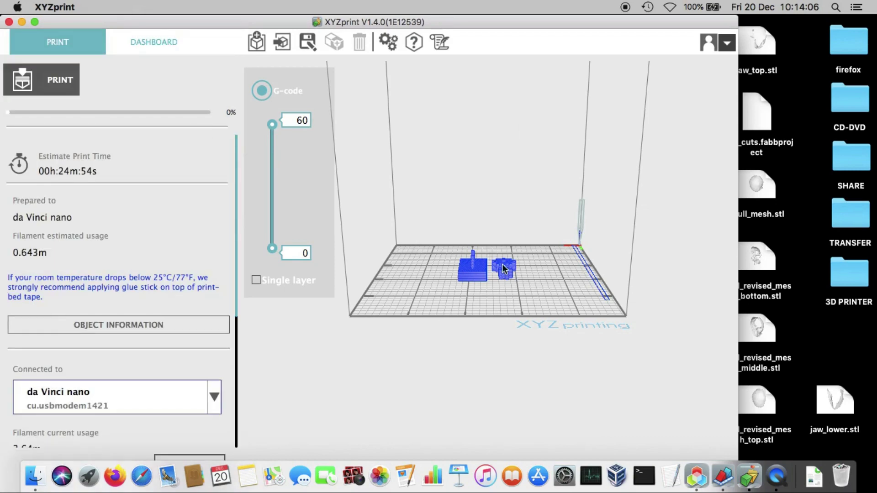
scroll(502, 264, up, 5)
scroll(503, 263, down, 2)
drag(502, 264, 492, 297)
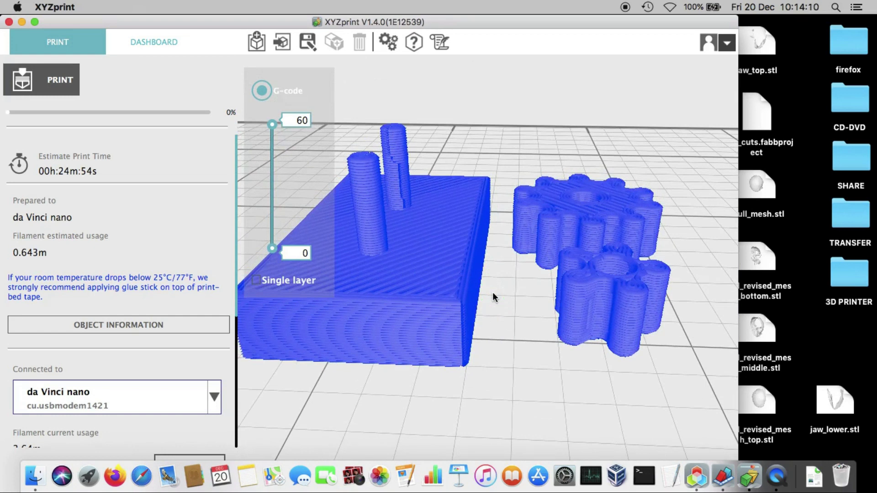
- Send the sliced model to the da Vinci nano, declining the nozzle cleaning, and open the printer dashboard
click(64, 80)
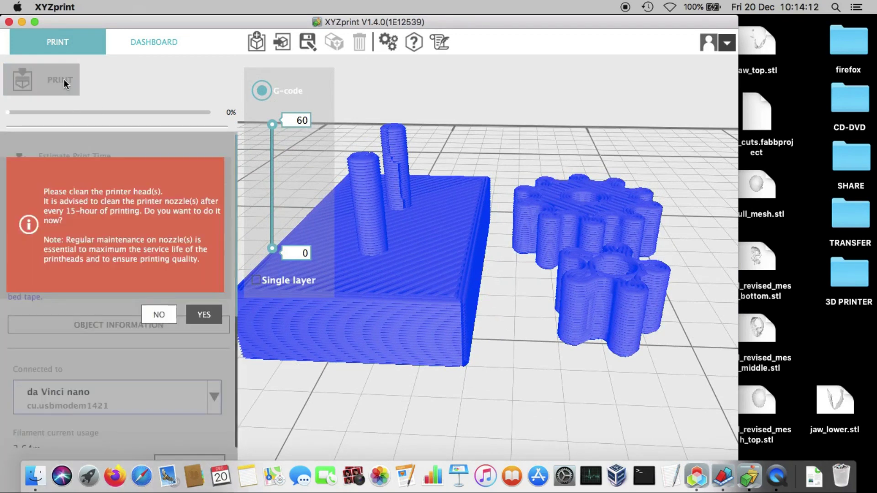
click(172, 313)
click(162, 322)
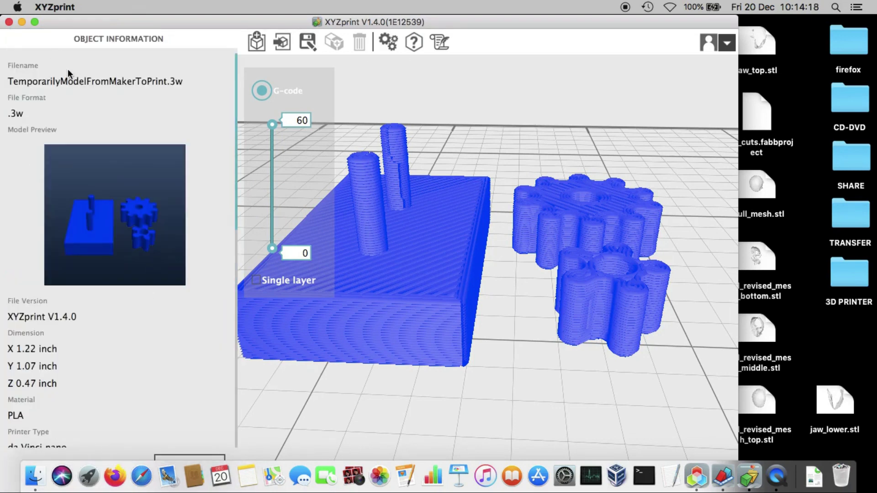
click(188, 457)
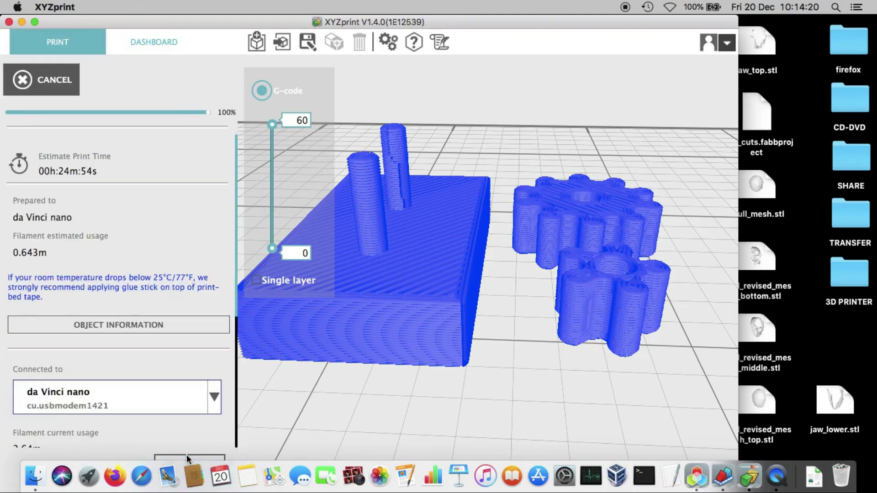
click(138, 42)
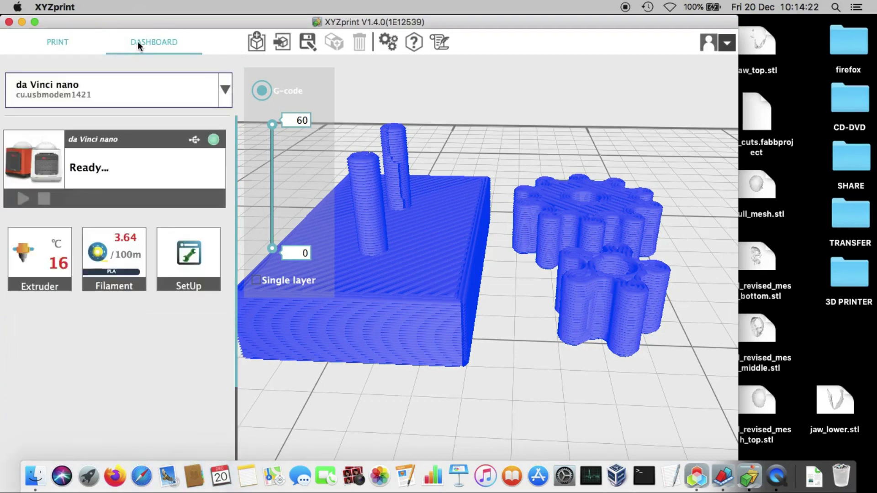